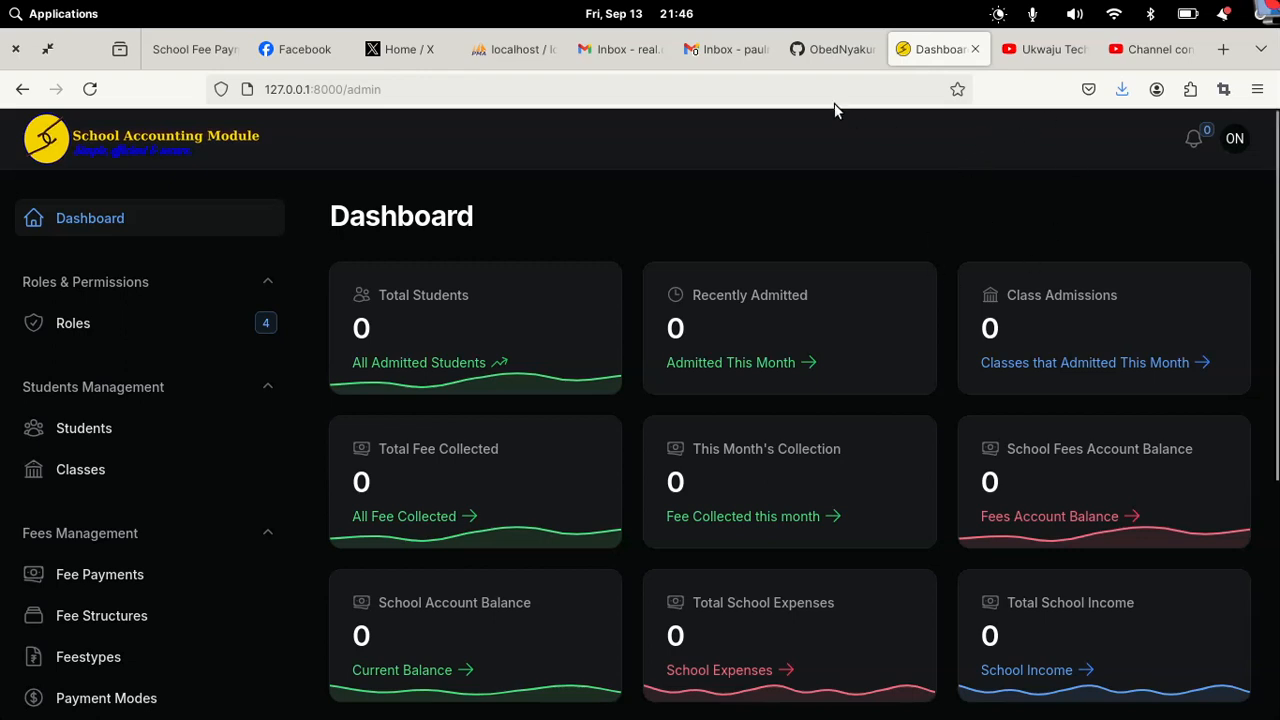
Step: Read the sfms repository README on GitHub down to How to Install and Special Credits
{"action": "left_click", "coordinate": [843, 52]}
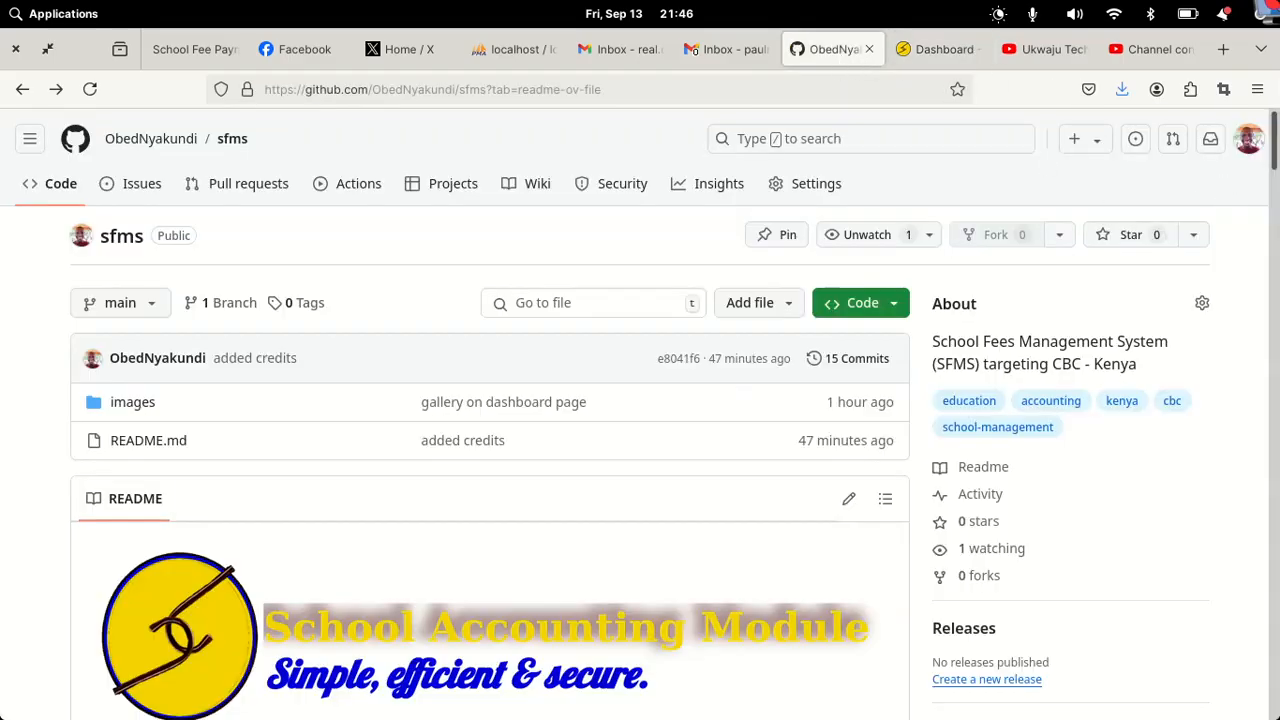
{"action": "scroll", "coordinate": [1256, 190], "scroll_direction": "down", "scroll_amount": 5}
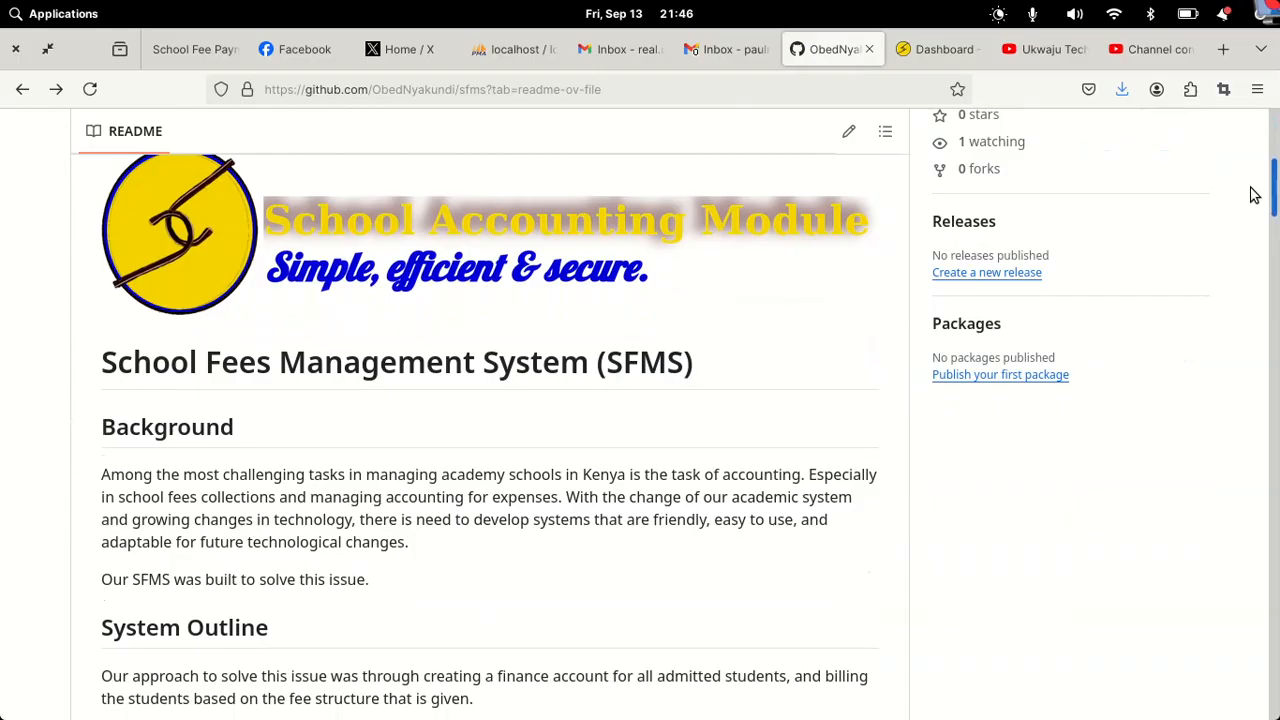
{"action": "scroll", "coordinate": [1255, 195], "scroll_direction": "down", "scroll_amount": 1}
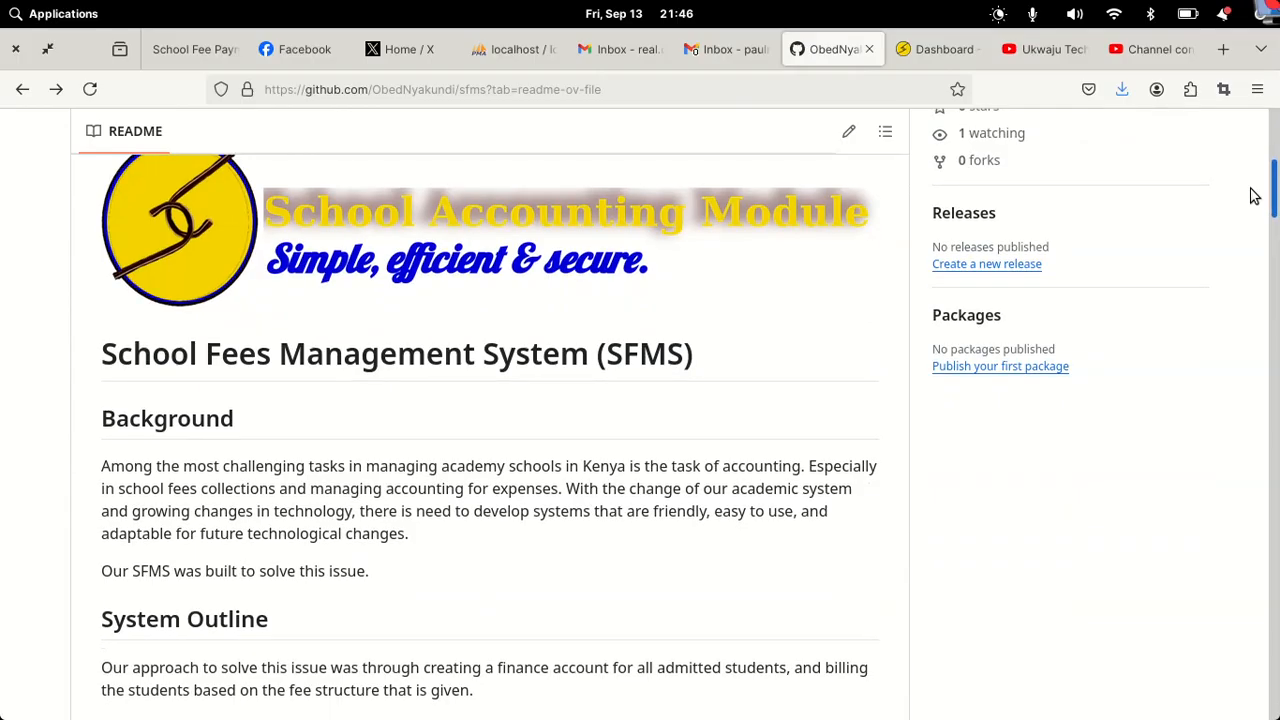
{"action": "scroll", "coordinate": [1255, 195], "scroll_direction": "down", "scroll_amount": 2}
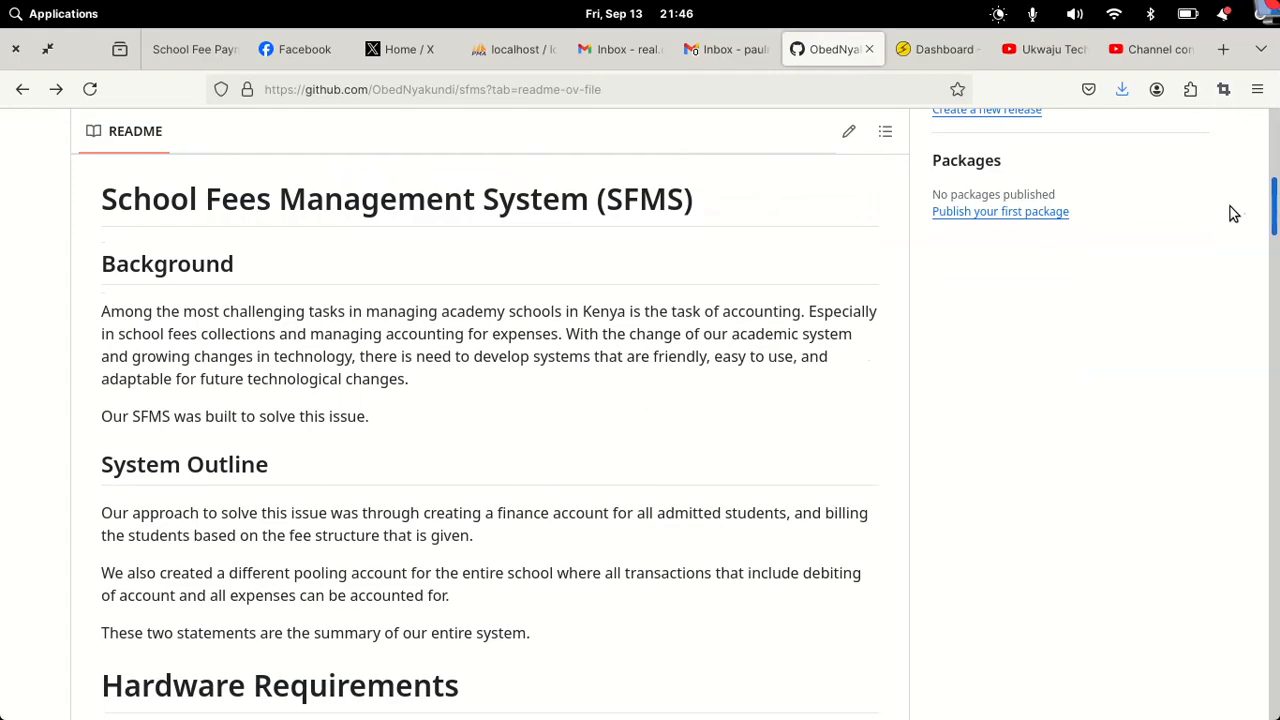
{"action": "scroll", "coordinate": [1233, 214], "scroll_direction": "down", "scroll_amount": 4}
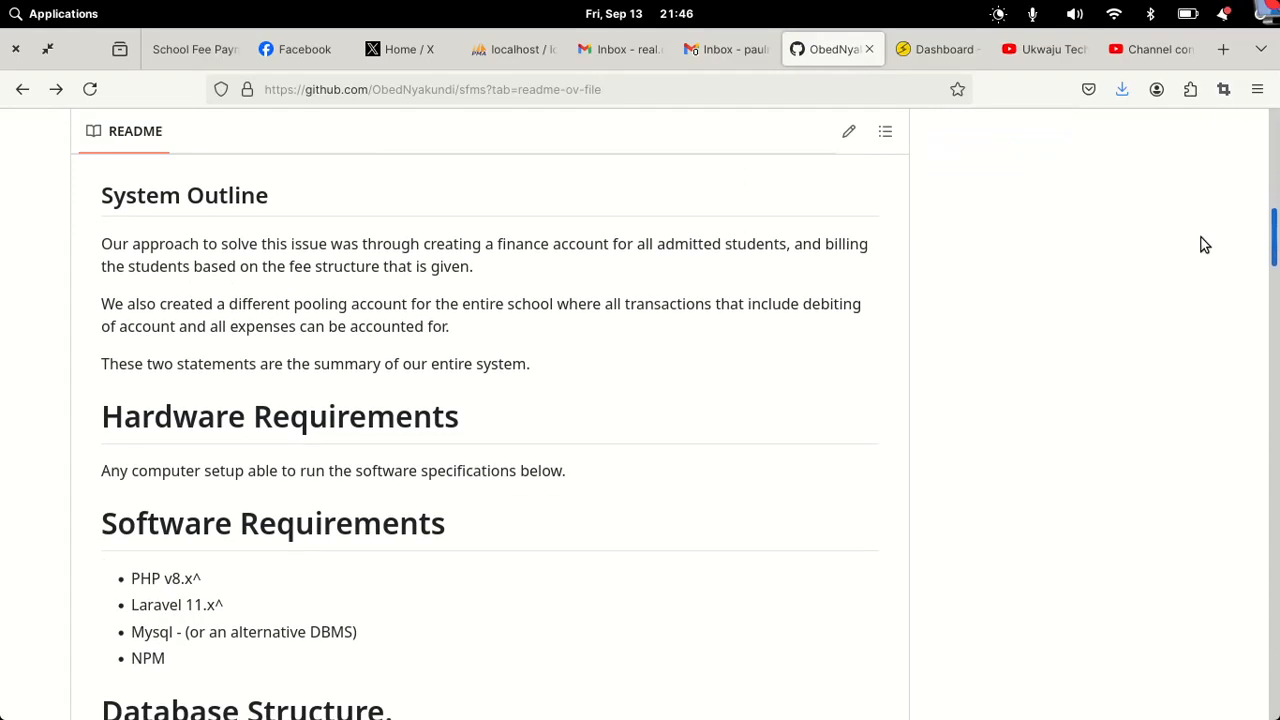
{"action": "scroll", "coordinate": [1205, 245], "scroll_direction": "down", "scroll_amount": 7}
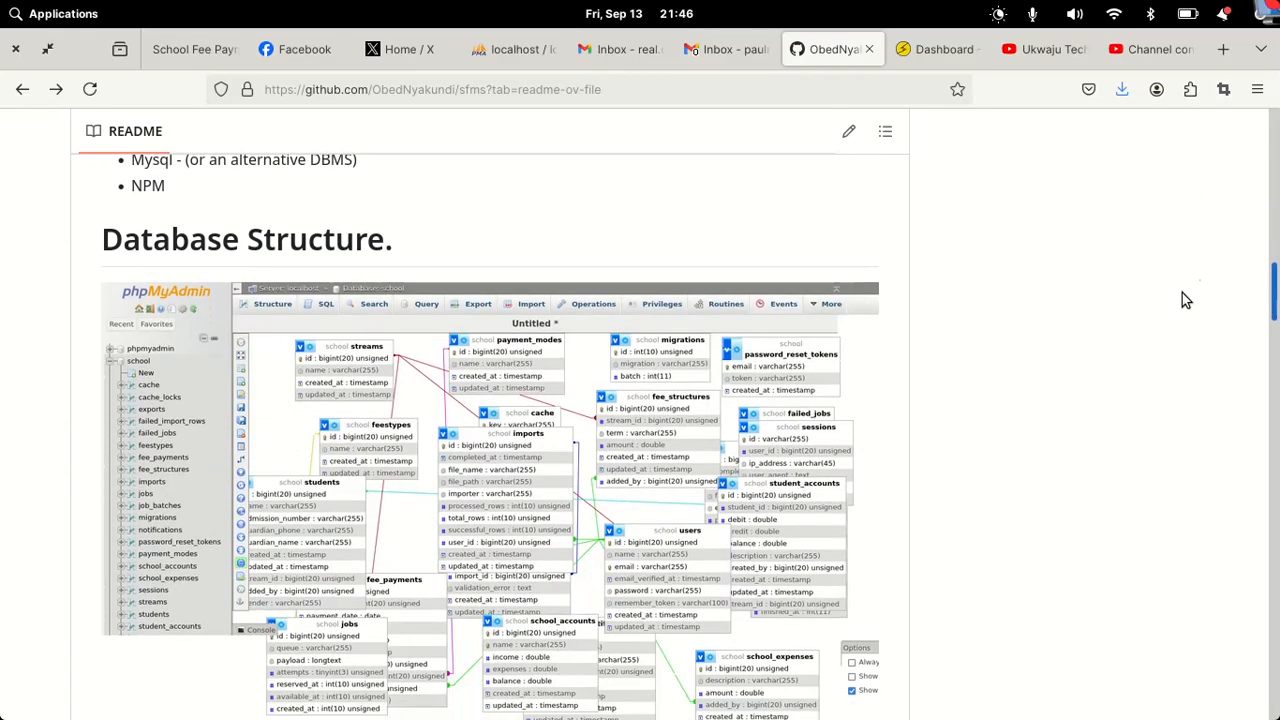
{"action": "scroll", "coordinate": [1182, 298], "scroll_direction": "down", "scroll_amount": 8}
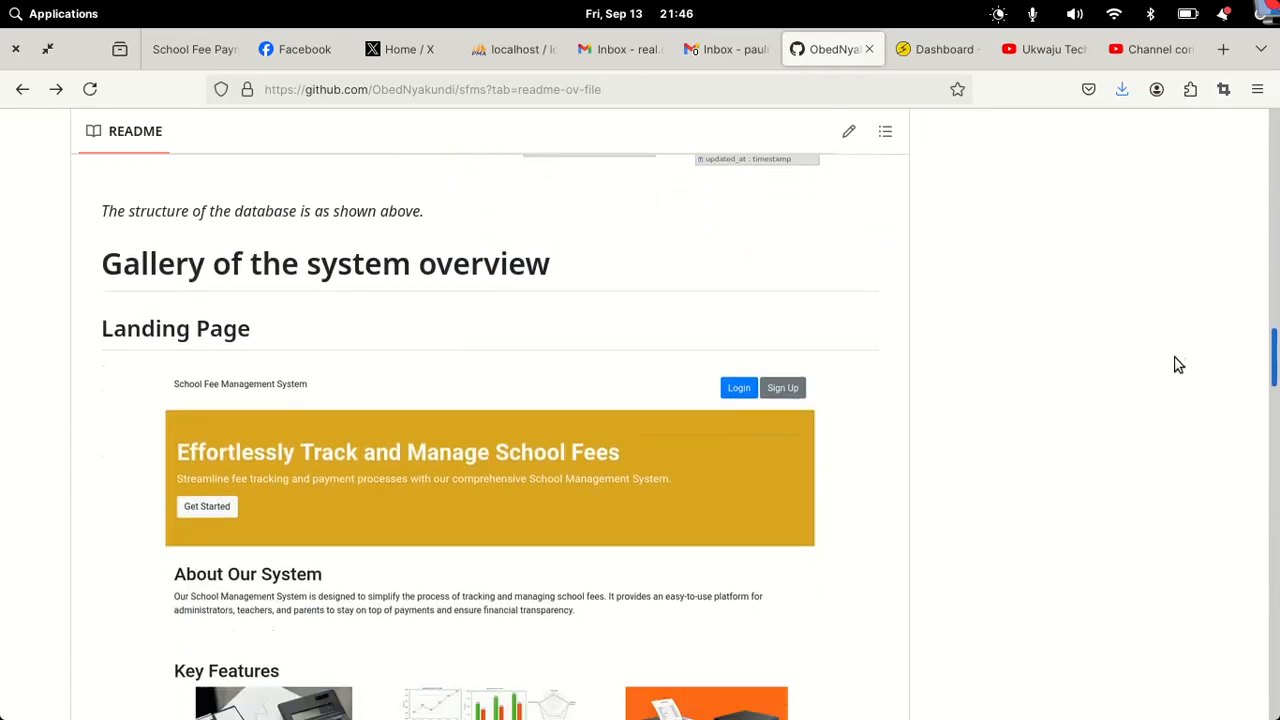
{"action": "scroll", "coordinate": [1178, 365], "scroll_direction": "down", "scroll_amount": 12}
{"action": "scroll", "coordinate": [1177, 451], "scroll_direction": "up", "scroll_amount": 8}
{"action": "scroll", "coordinate": [1174, 437], "scroll_direction": "down", "scroll_amount": 5}
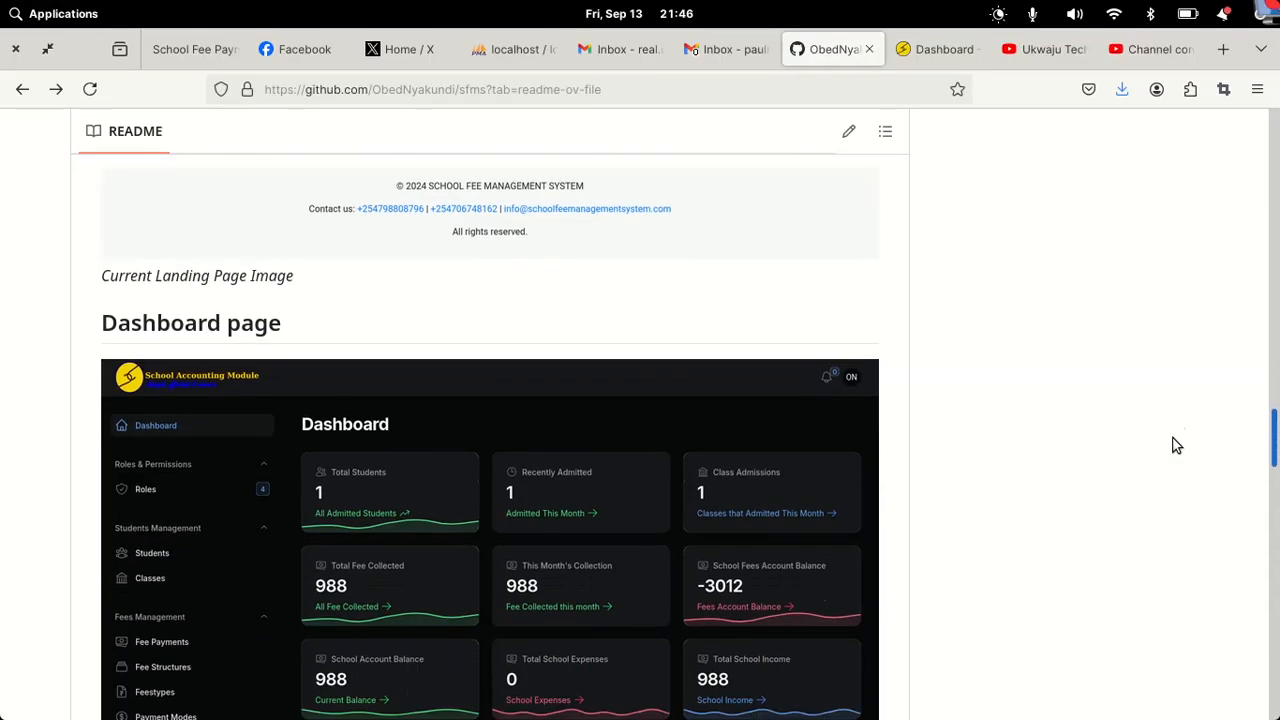
{"action": "scroll", "coordinate": [1177, 446], "scroll_direction": "up", "scroll_amount": 1}
{"action": "scroll", "coordinate": [1177, 446], "scroll_direction": "up", "scroll_amount": 7}
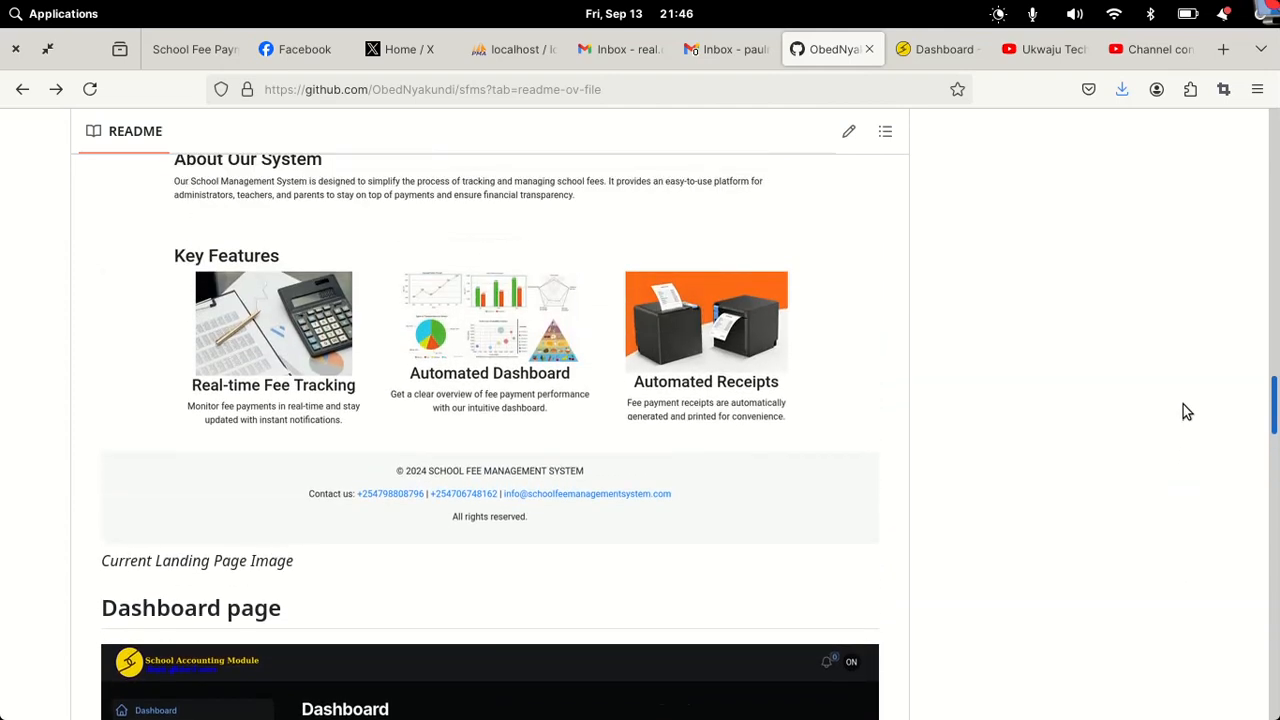
{"action": "scroll", "coordinate": [1192, 383], "scroll_direction": "up", "scroll_amount": 3}
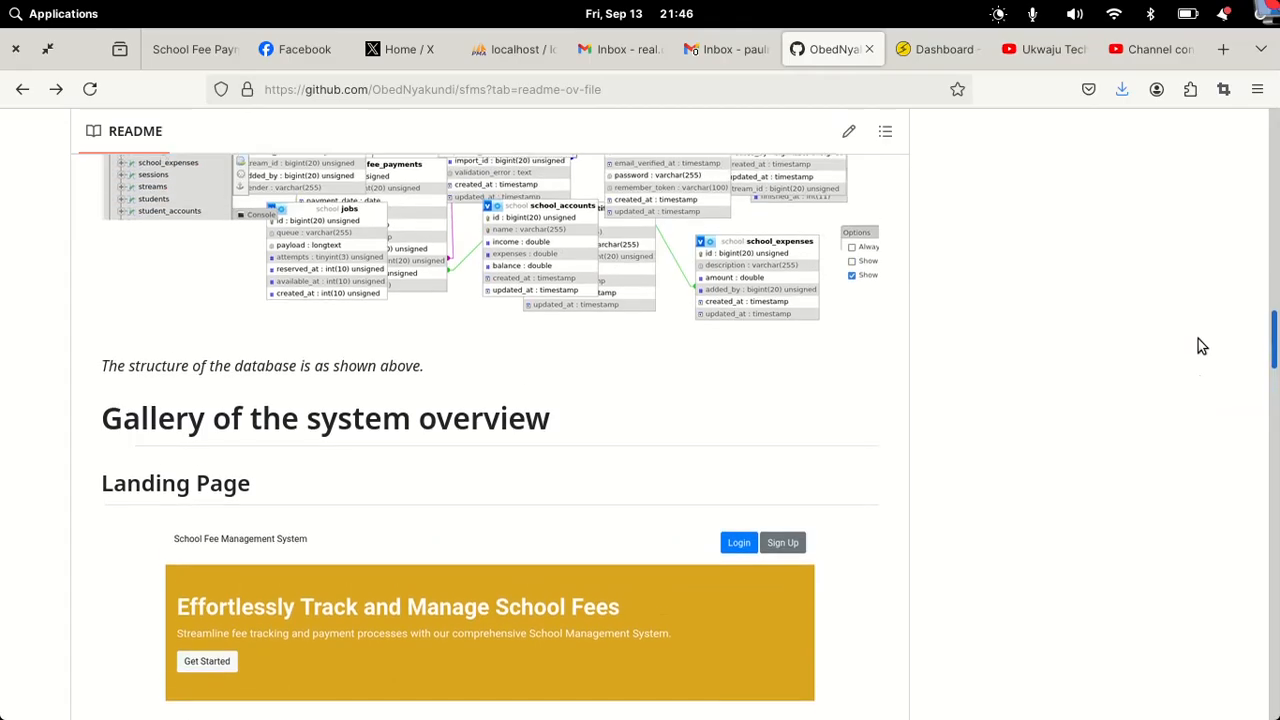
{"action": "scroll", "coordinate": [1177, 369], "scroll_direction": "down", "scroll_amount": 15}
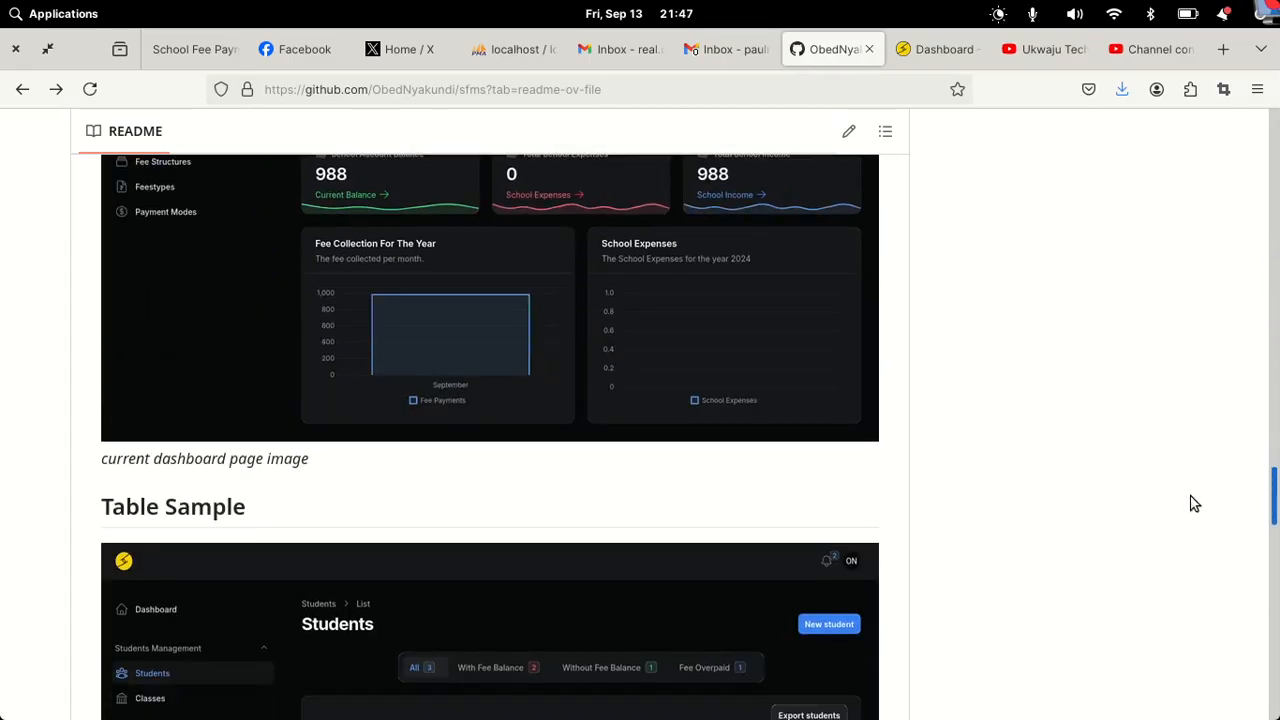
{"action": "scroll", "coordinate": [1201, 598], "scroll_direction": "down", "scroll_amount": 3}
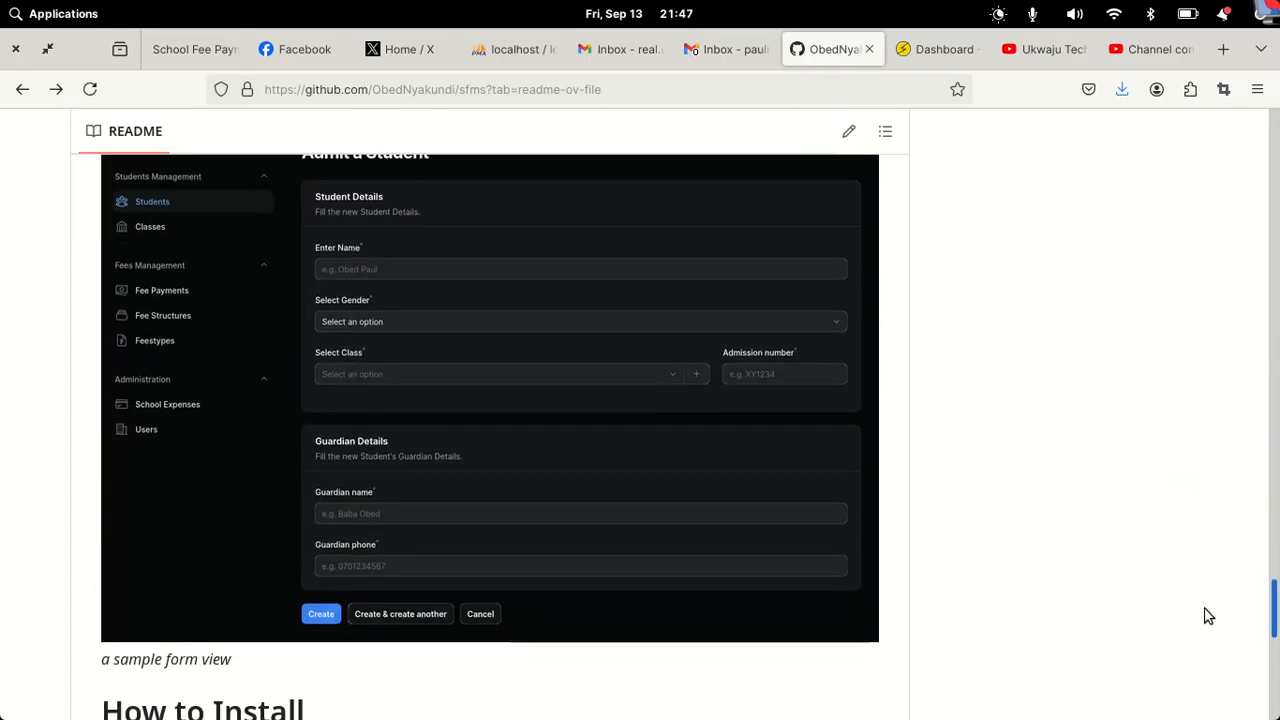
{"action": "scroll", "coordinate": [1207, 615], "scroll_direction": "down", "scroll_amount": 9}
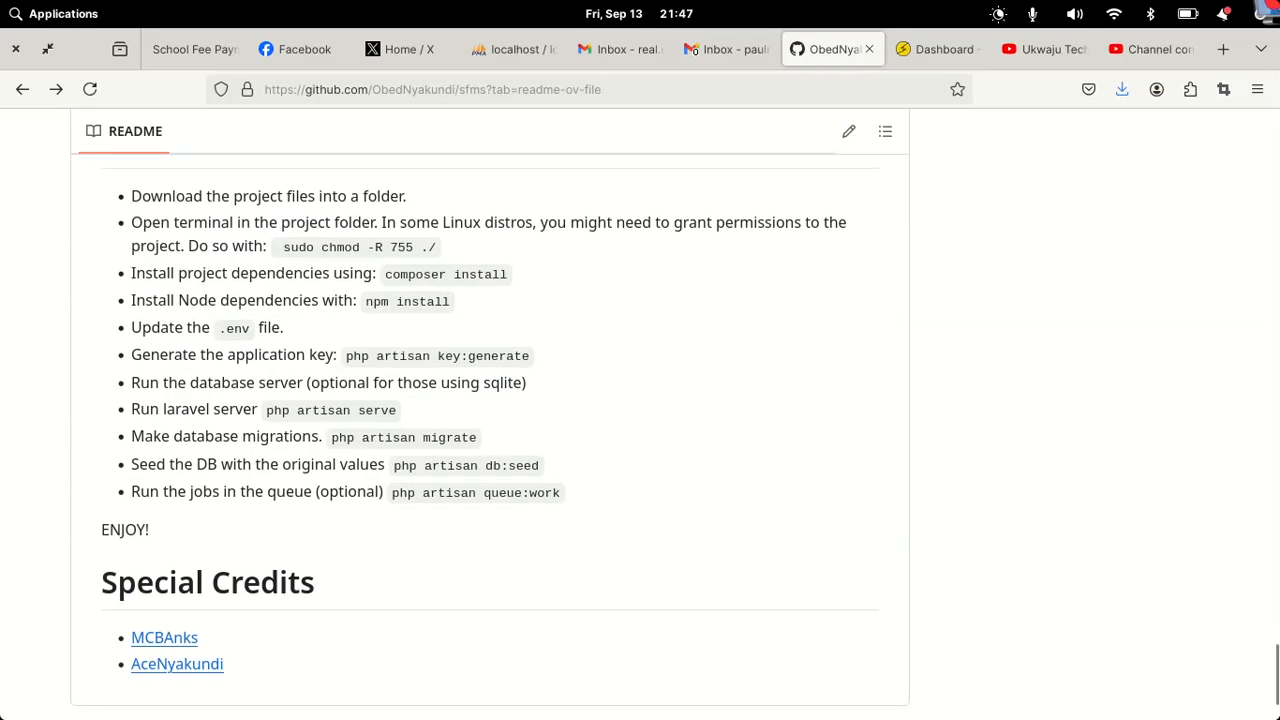
Step: Bring up the School Fee Management System at 127.0.0.1:8000 and scroll through its landing page
{"action": "mouse_move", "coordinate": [1000, 712]}
{"action": "left_click", "coordinate": [988, 690]}
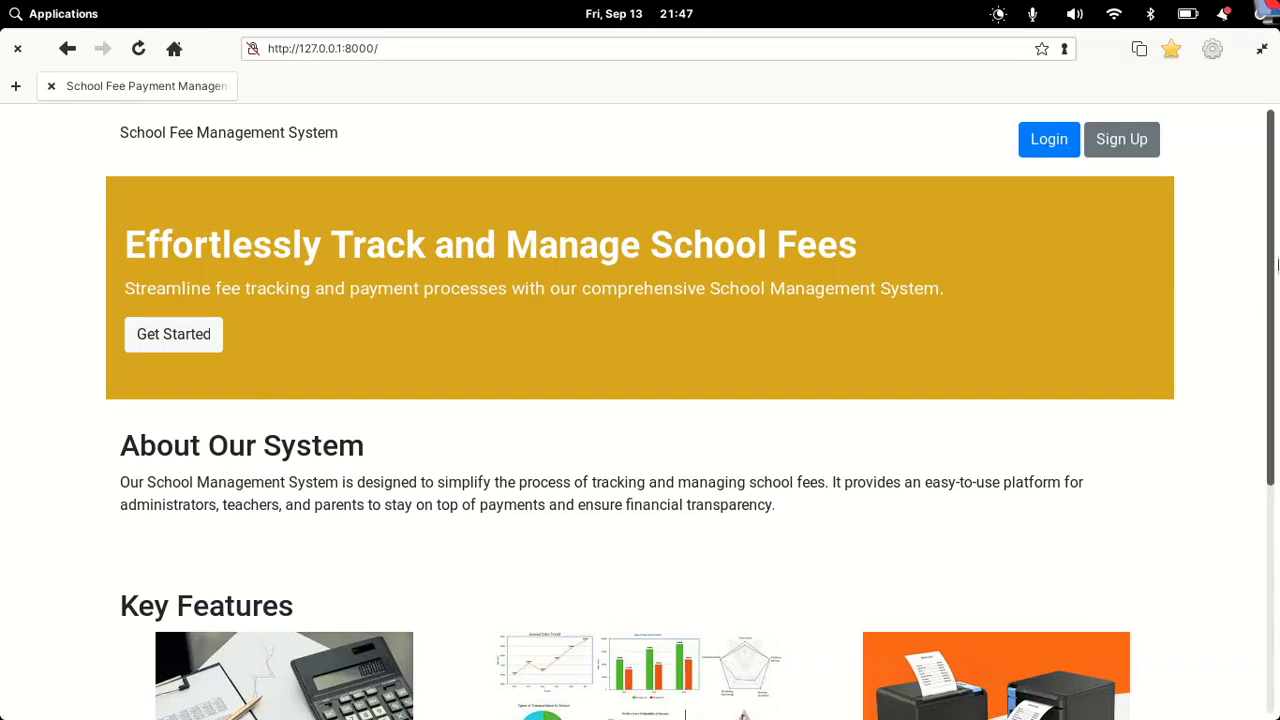
{"action": "scroll", "coordinate": [1276, 268], "scroll_direction": "down", "scroll_amount": 1}
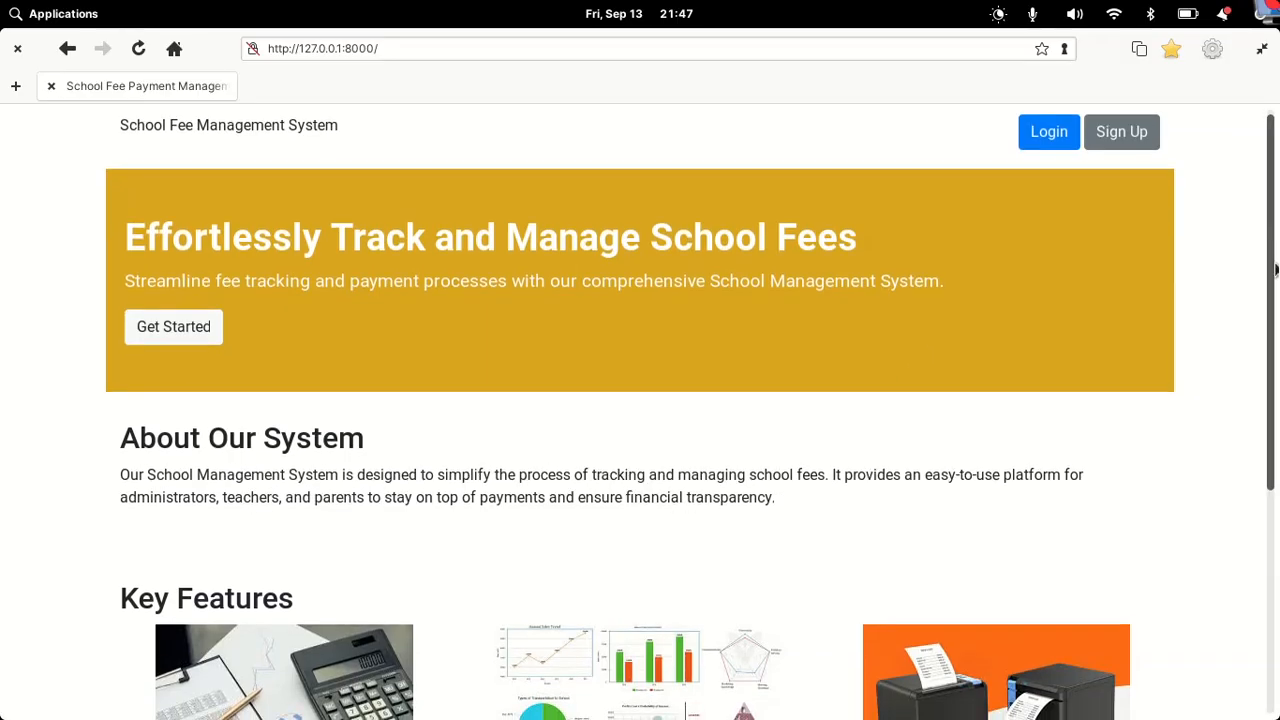
{"action": "scroll", "coordinate": [1276, 268], "scroll_direction": "down", "scroll_amount": 1}
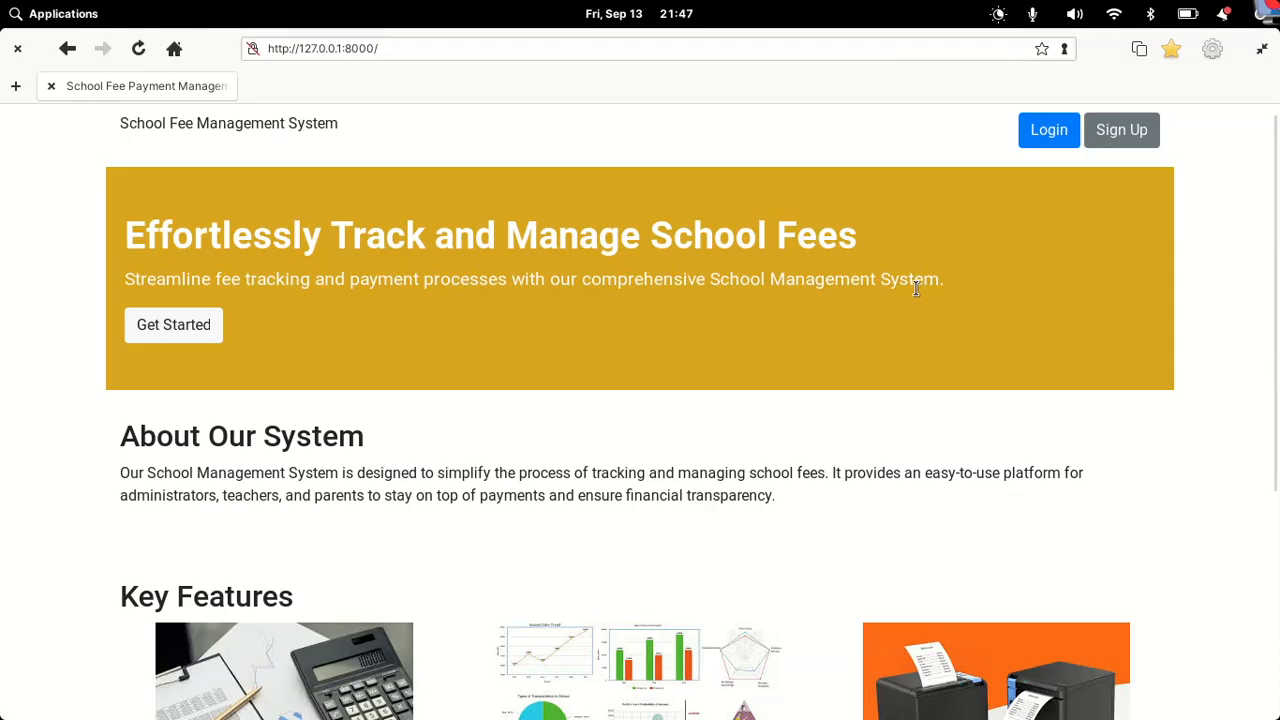
Step: Start a new sign-up and enter the user's full name and e-mail address
{"action": "left_click", "coordinate": [172, 332]}
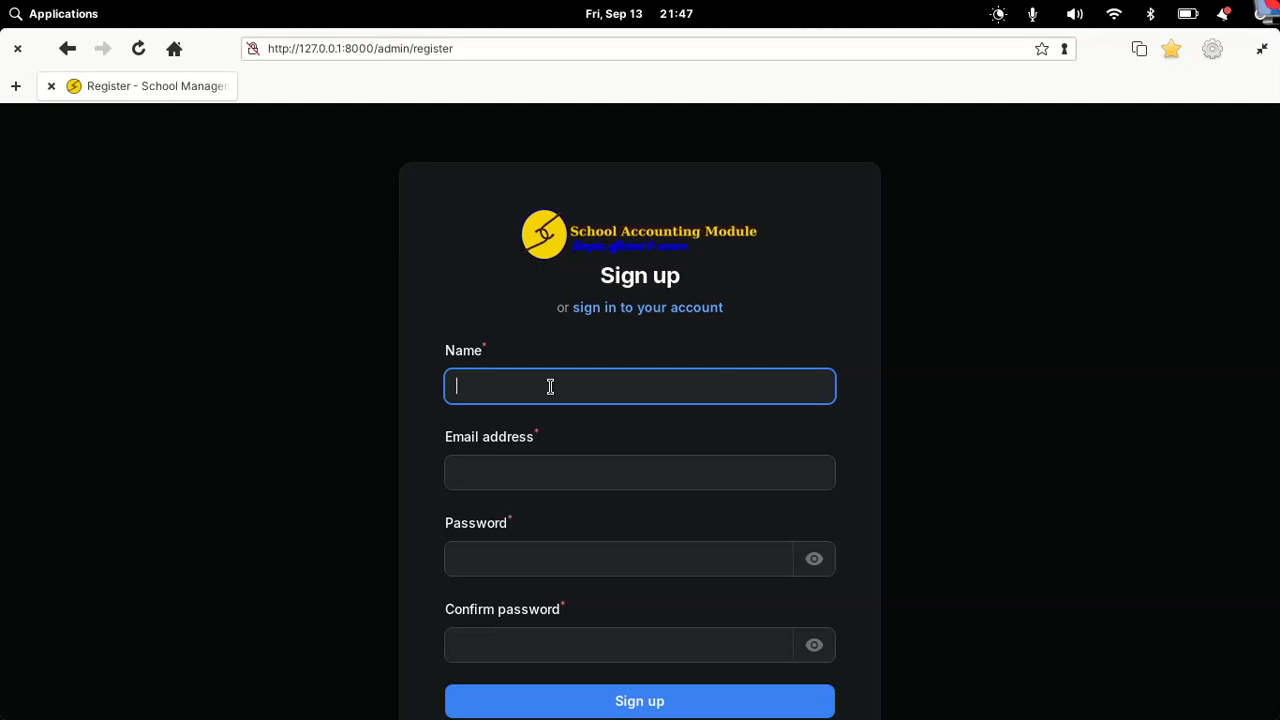
{"action": "left_click", "coordinate": [511, 463]}
Step: Enter and confirm the account password, correcting a typo, and submit the Sign up form
{"action": "left_click", "coordinate": [537, 551]}
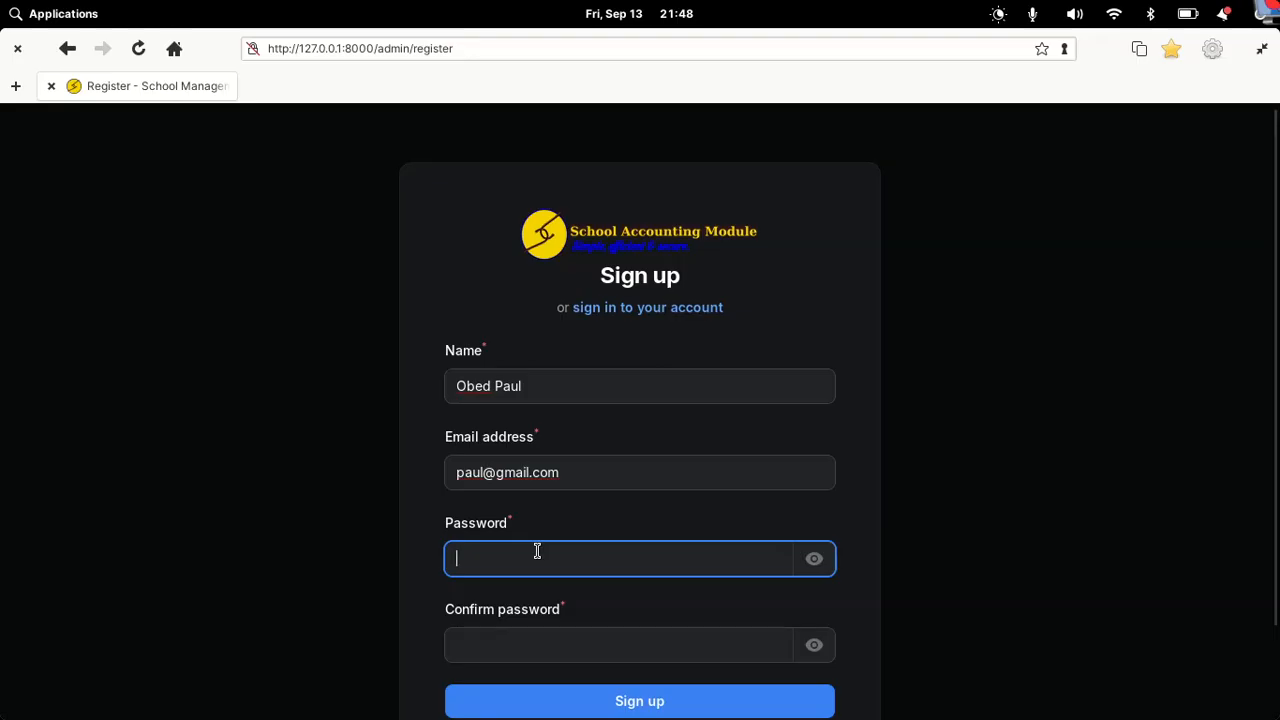
{"action": "type", "text": "•••"}
{"action": "key", "text": "BackSpace"}
{"action": "key", "text": "BackSpace"}
{"action": "key", "text": "BackSpace"}
{"action": "type", "text": "•••••••"}
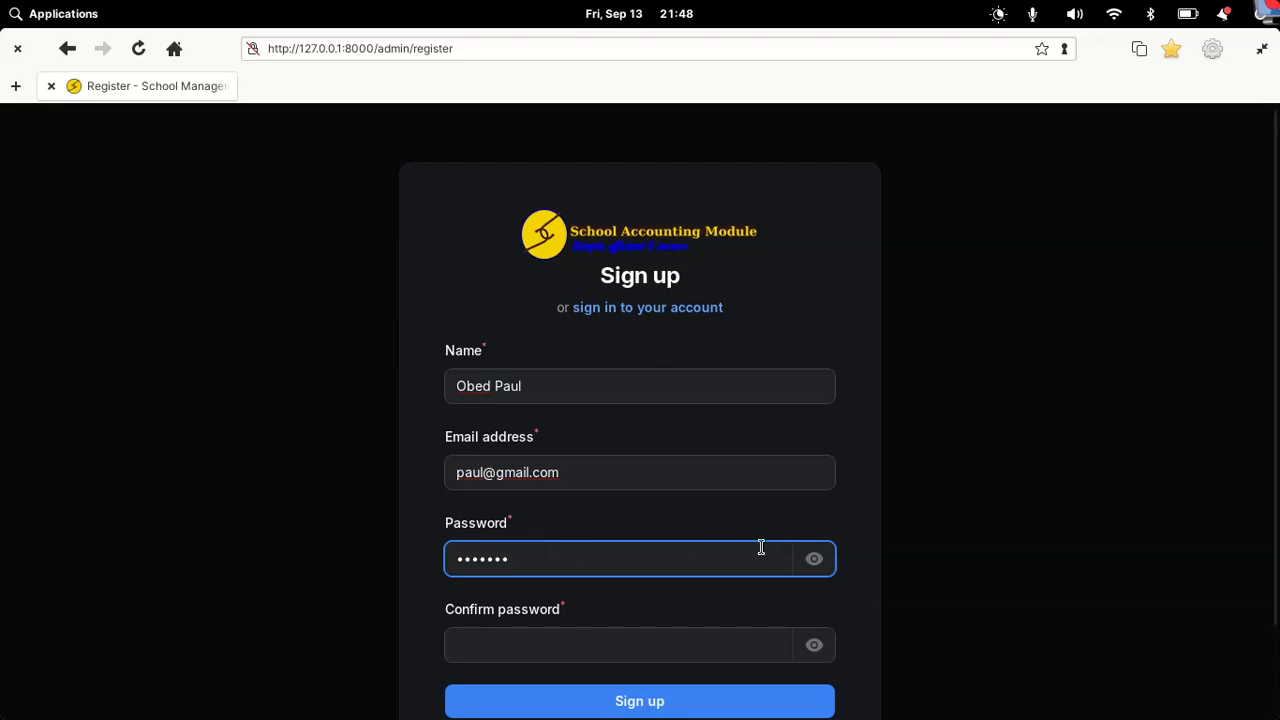
{"action": "left_click", "coordinate": [812, 566]}
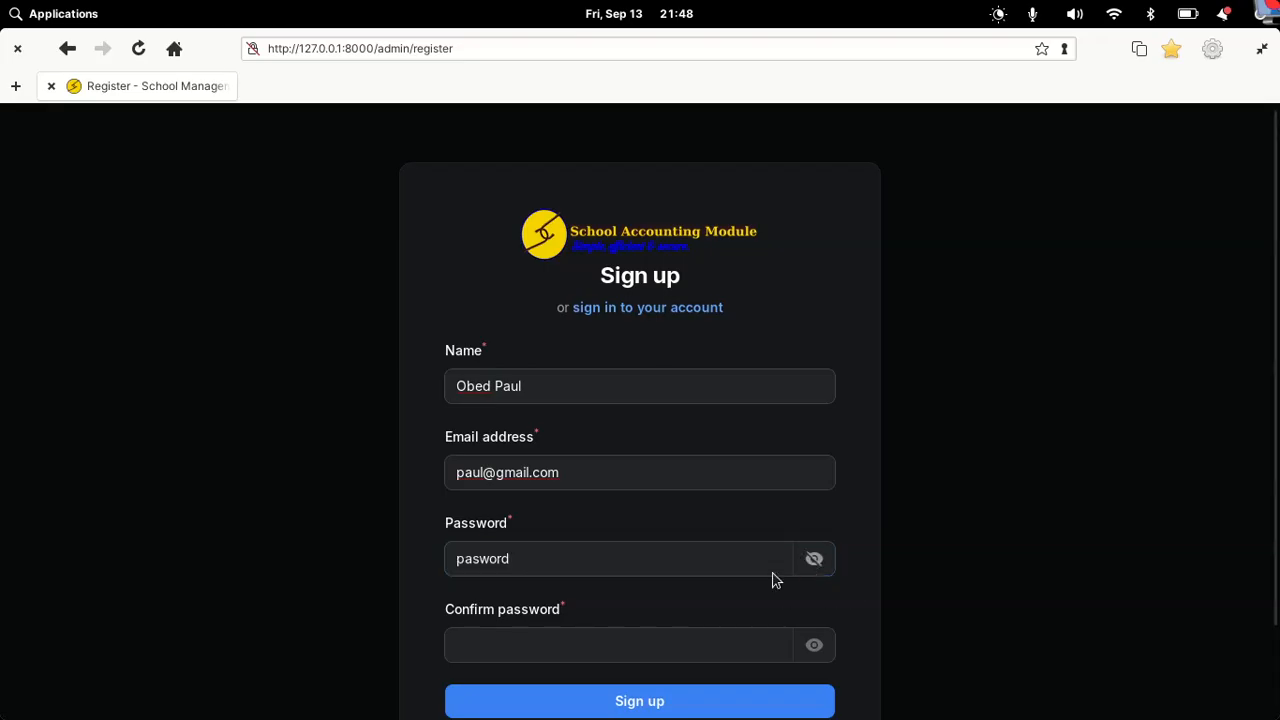
{"action": "left_click", "coordinate": [477, 566]}
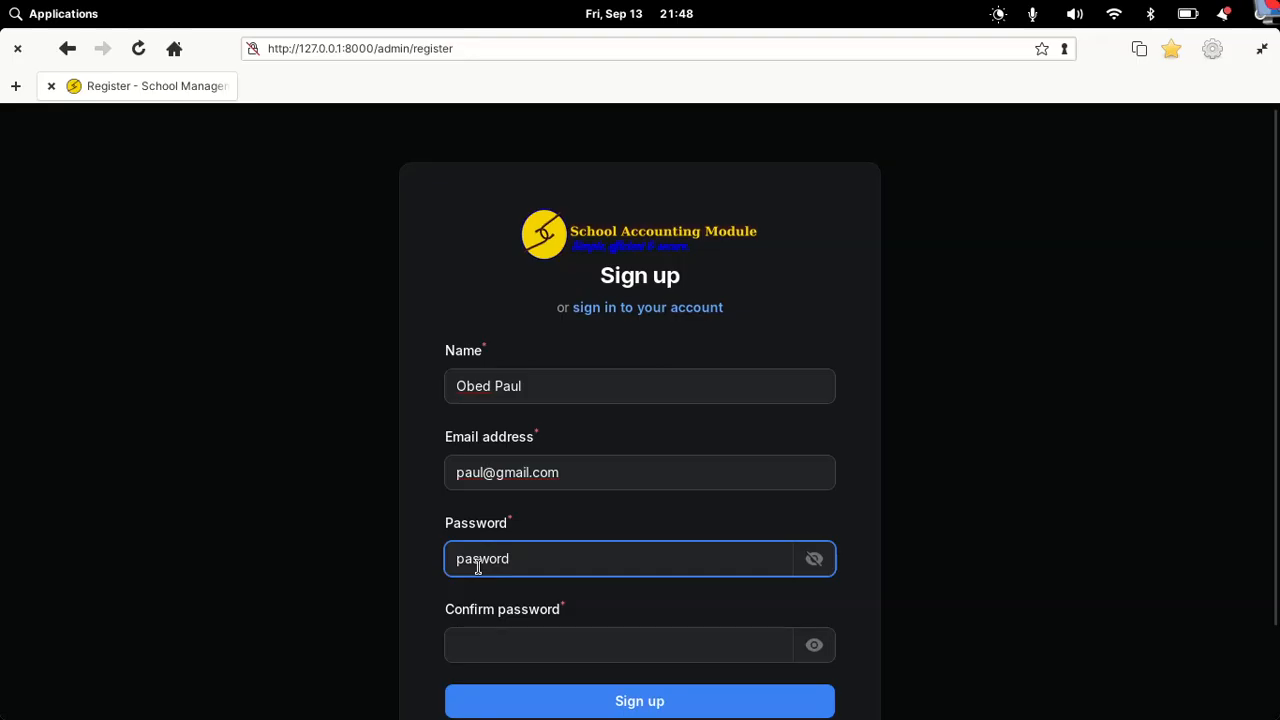
{"action": "type", "text": "s"}
{"action": "left_click", "coordinate": [714, 641]}
{"action": "type", "text": "password"}
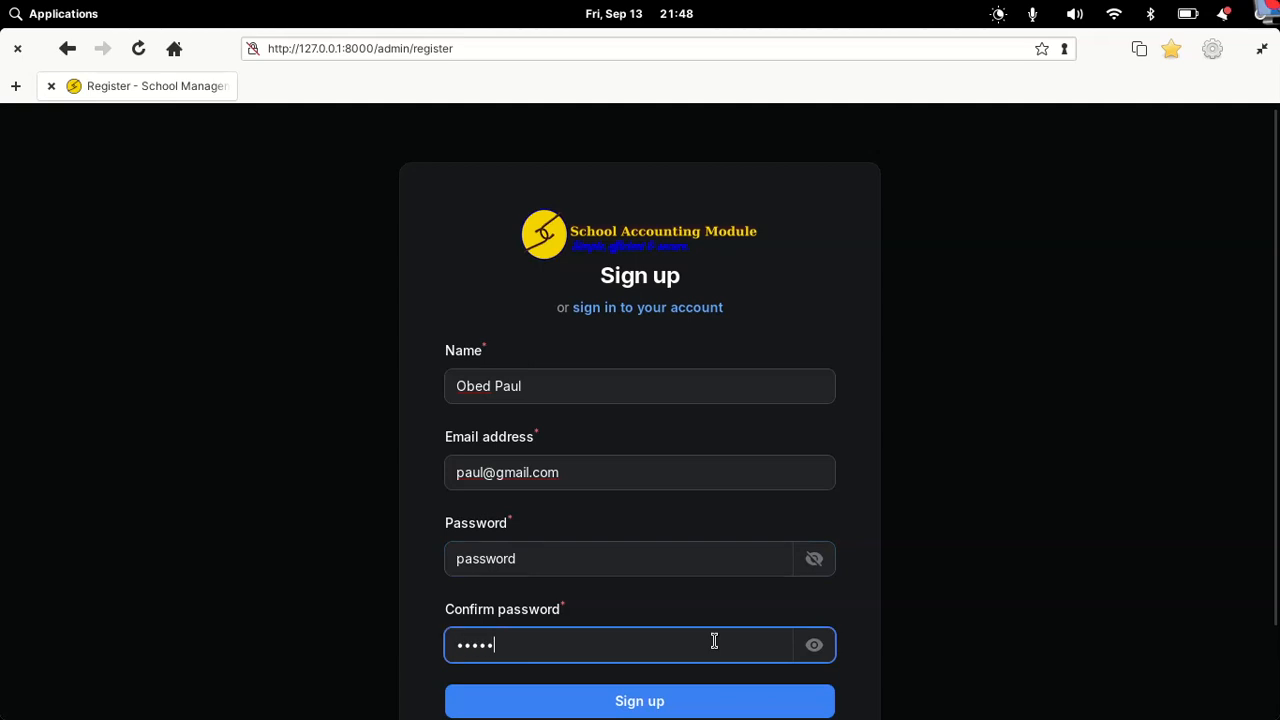
{"action": "left_click", "coordinate": [743, 701]}
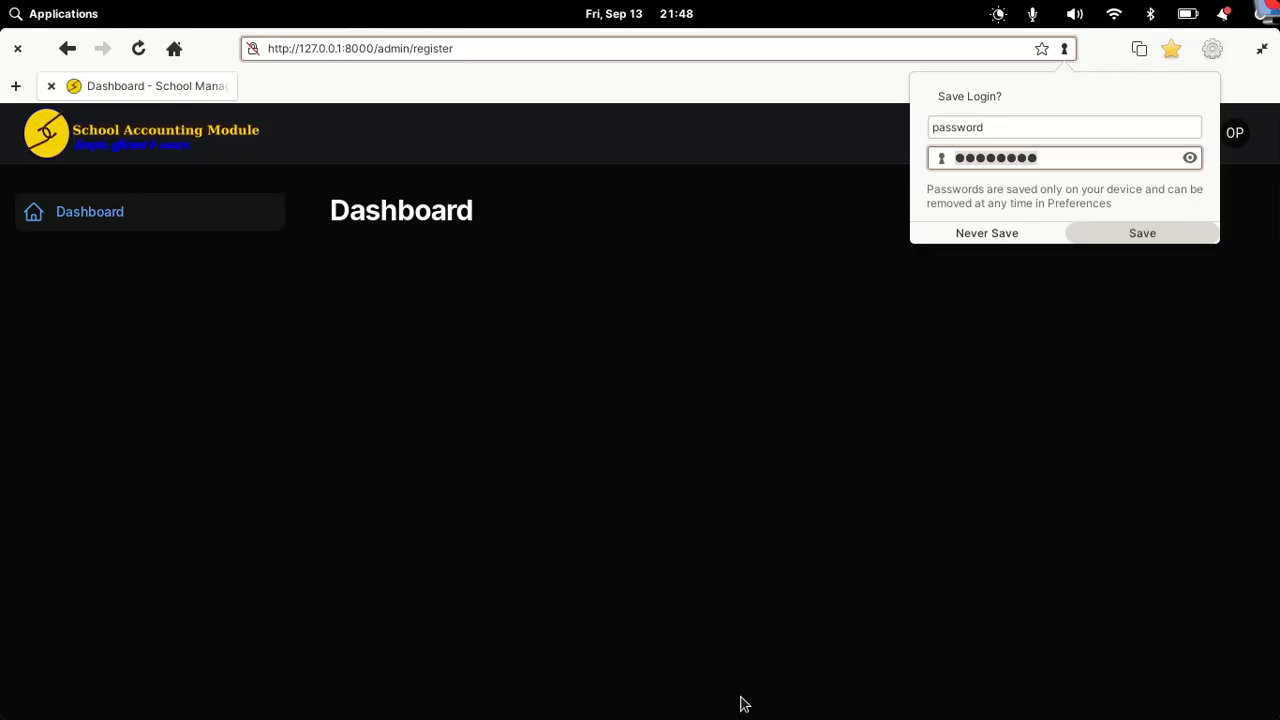
Step: Dismiss the save-login prompt, try the light theme, then return to the dark theme
{"action": "left_click", "coordinate": [687, 435]}
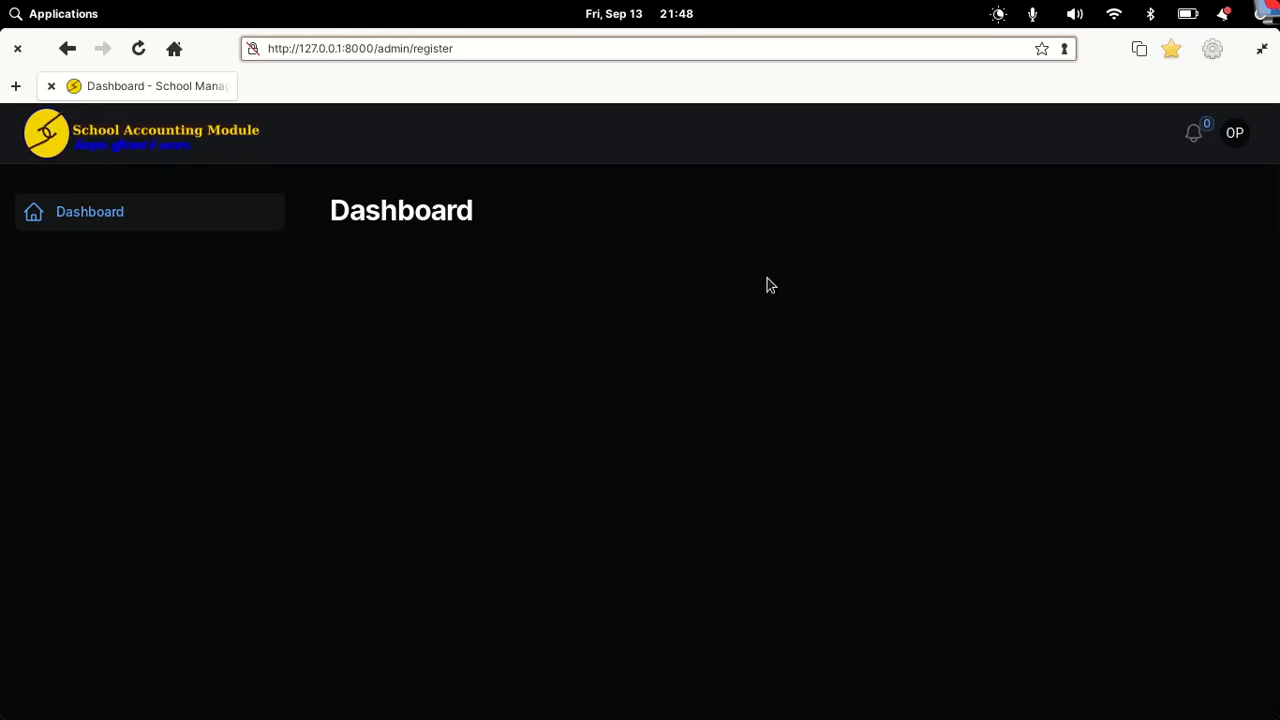
{"action": "left_click", "coordinate": [1237, 145]}
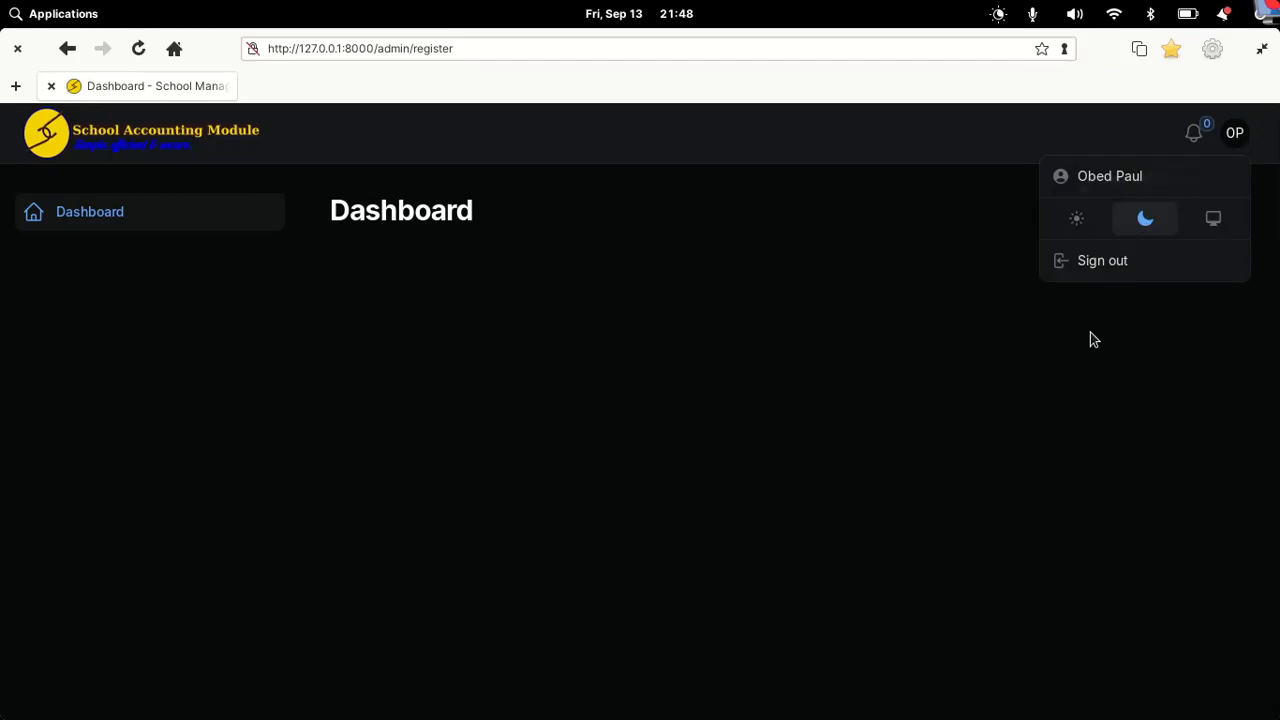
{"action": "left_click", "coordinate": [1214, 228]}
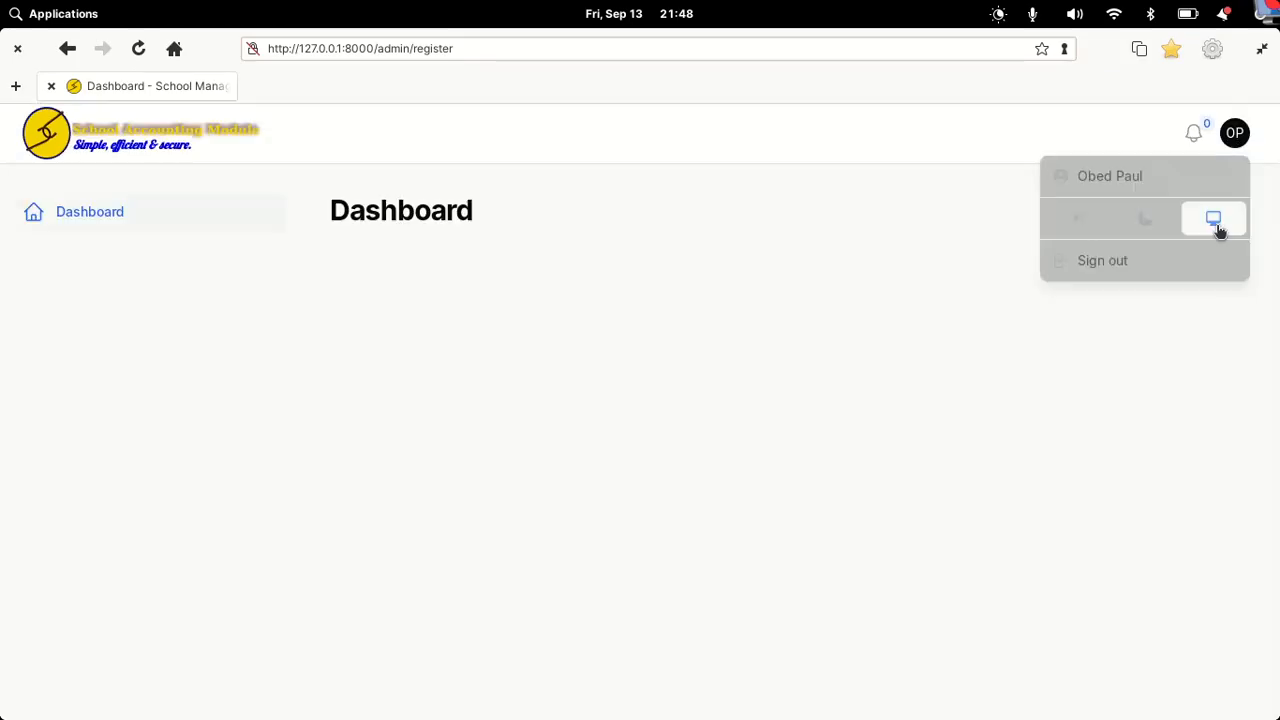
{"action": "left_click", "coordinate": [1240, 145]}
{"action": "left_click", "coordinate": [1160, 219]}
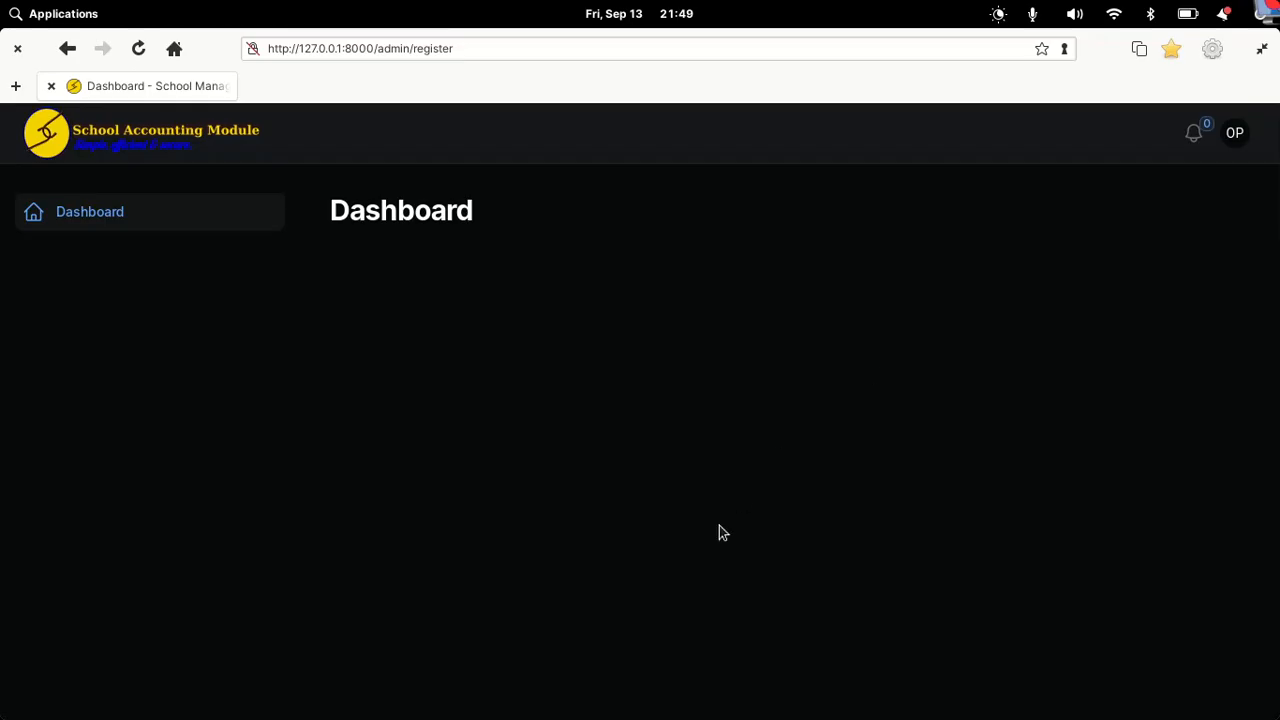
{"action": "mouse_move", "coordinate": [838, 686]}
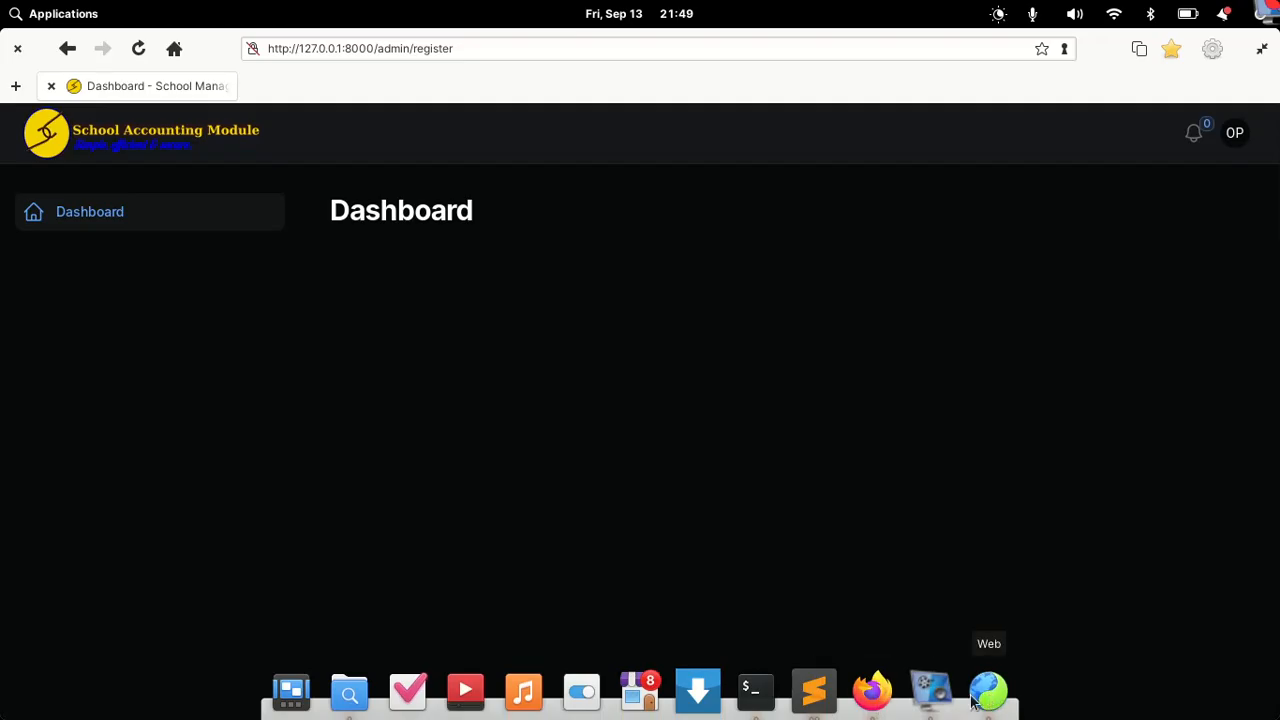
Step: In the admin session, give the second user the Teacher role alongside panel_user and save
{"action": "left_click", "coordinate": [872, 690]}
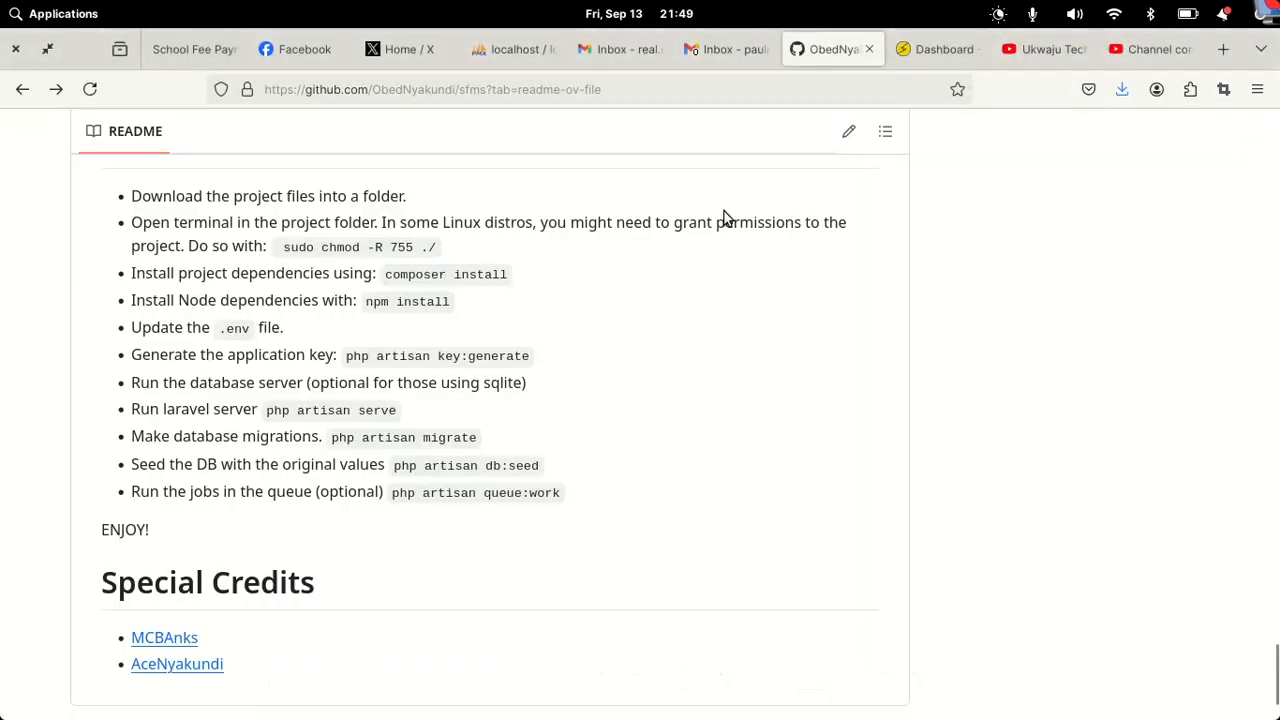
{"action": "left_click", "coordinate": [935, 49]}
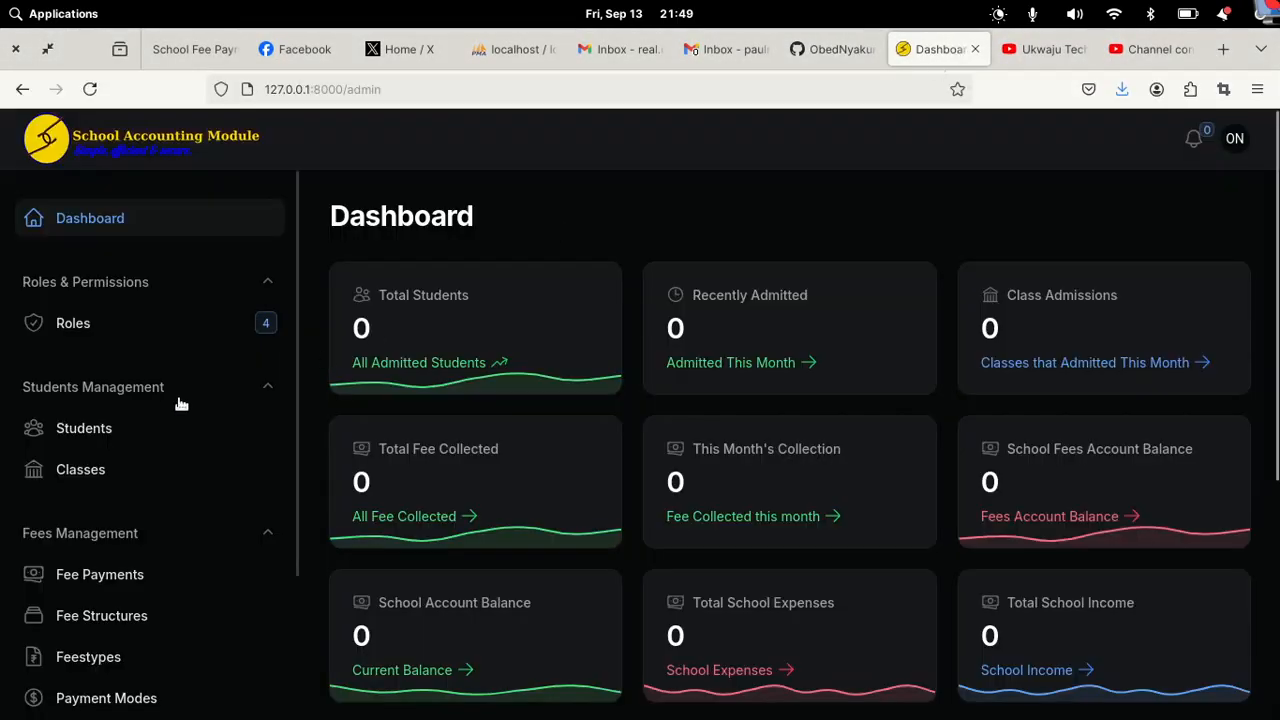
{"action": "left_click_drag", "start_coordinate": [290, 436], "coordinate": [276, 594]}
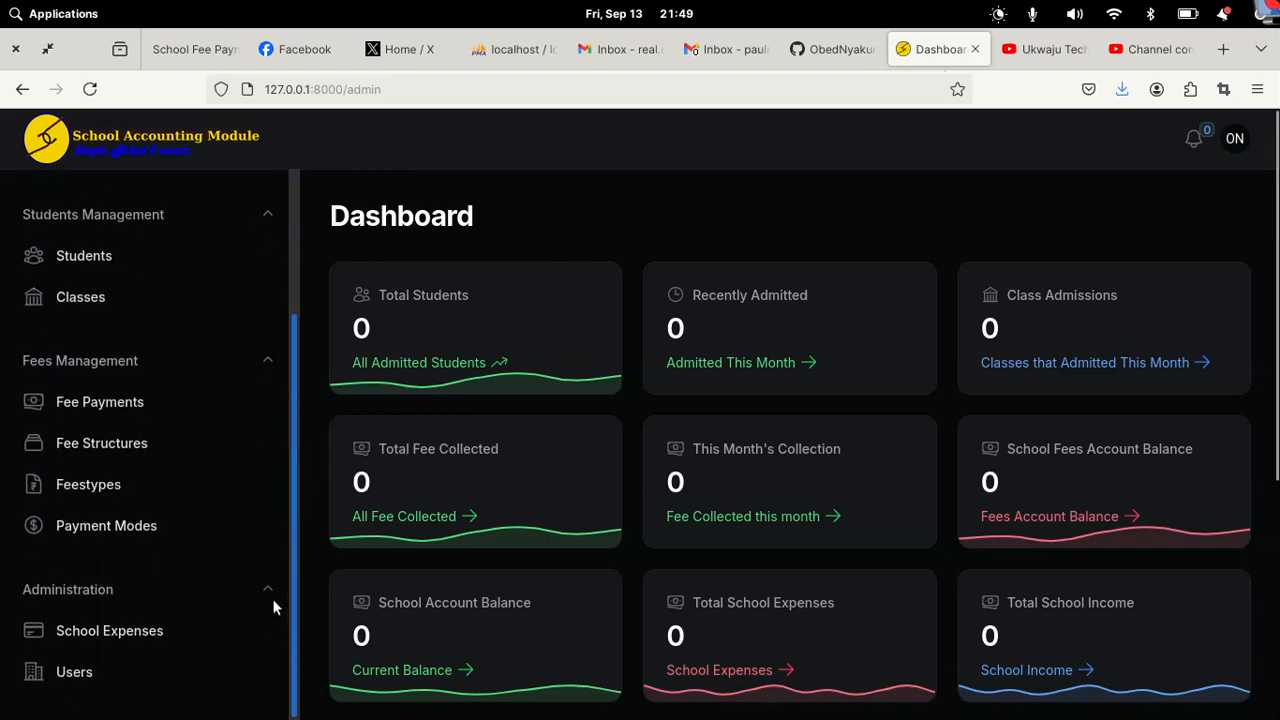
{"action": "left_click", "coordinate": [66, 668]}
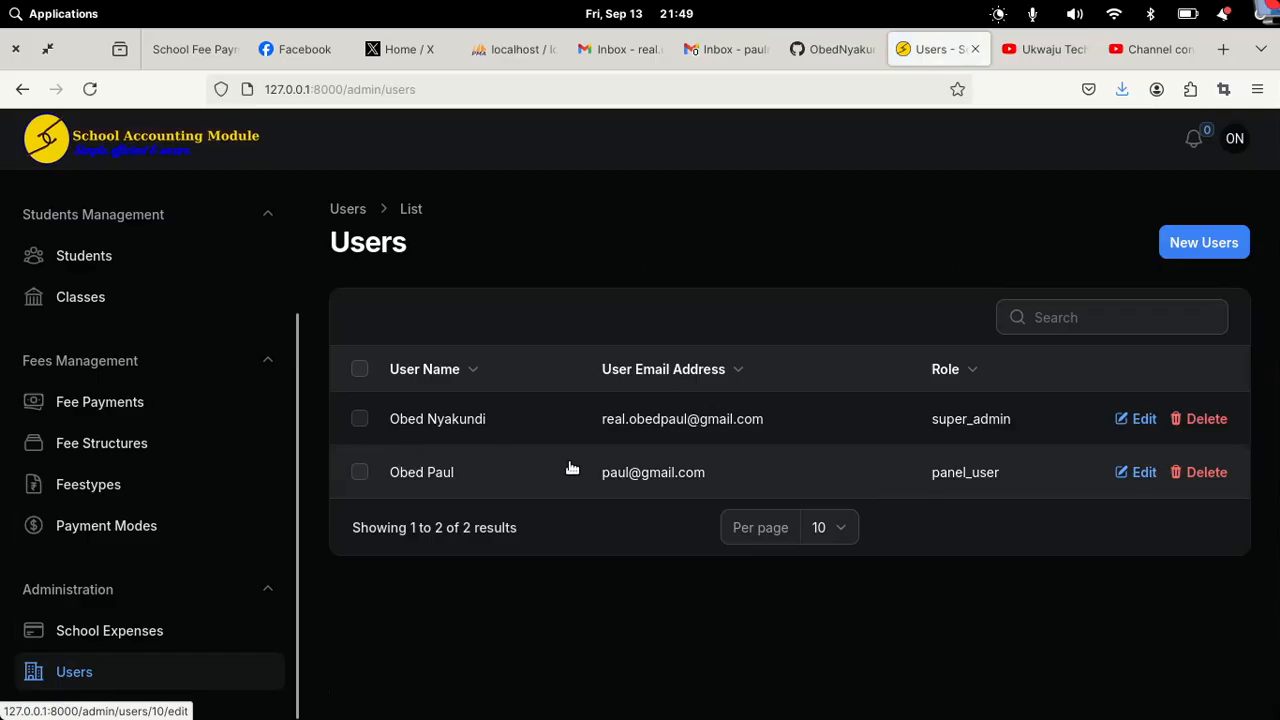
{"action": "left_click", "coordinate": [569, 466]}
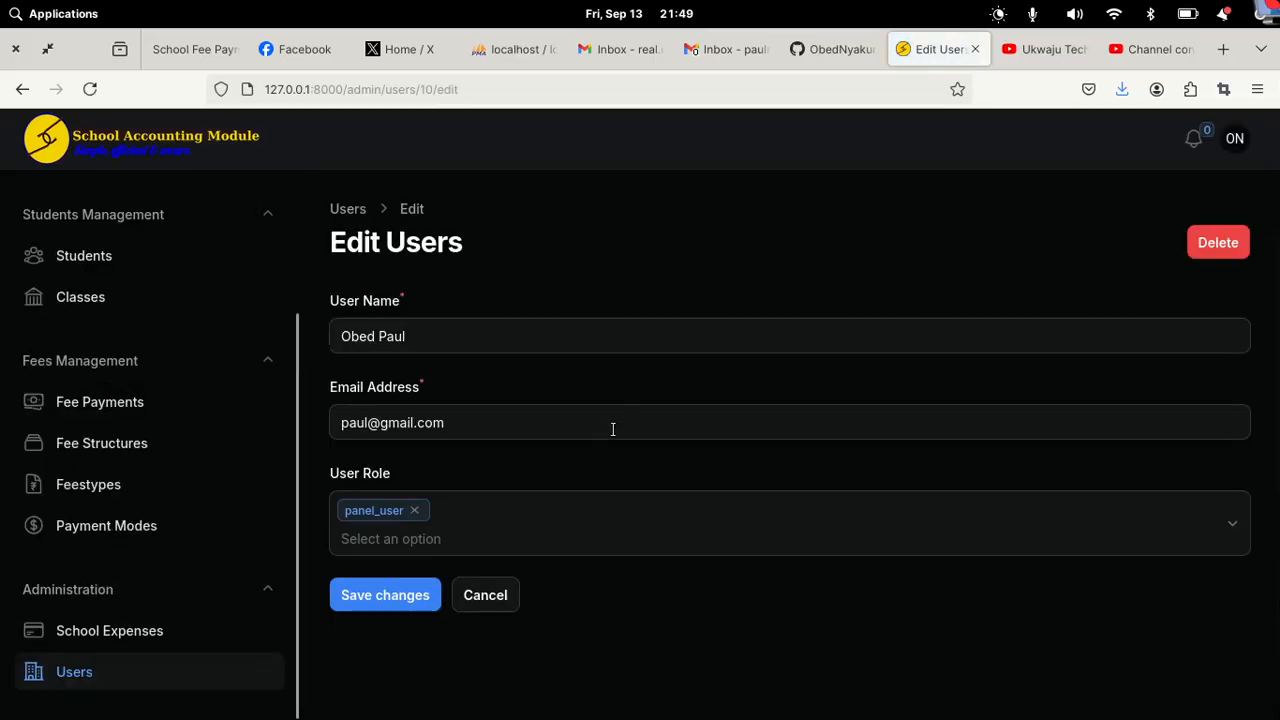
{"action": "left_click", "coordinate": [418, 538]}
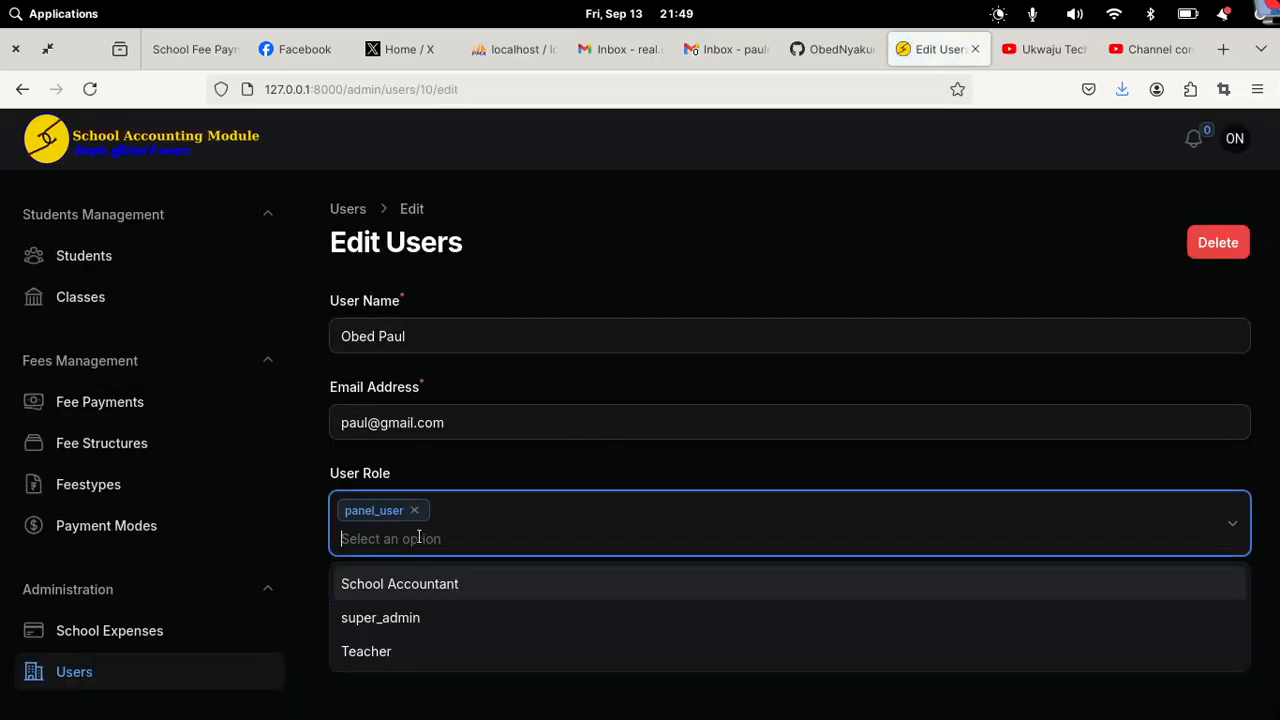
{"action": "left_click", "coordinate": [380, 651]}
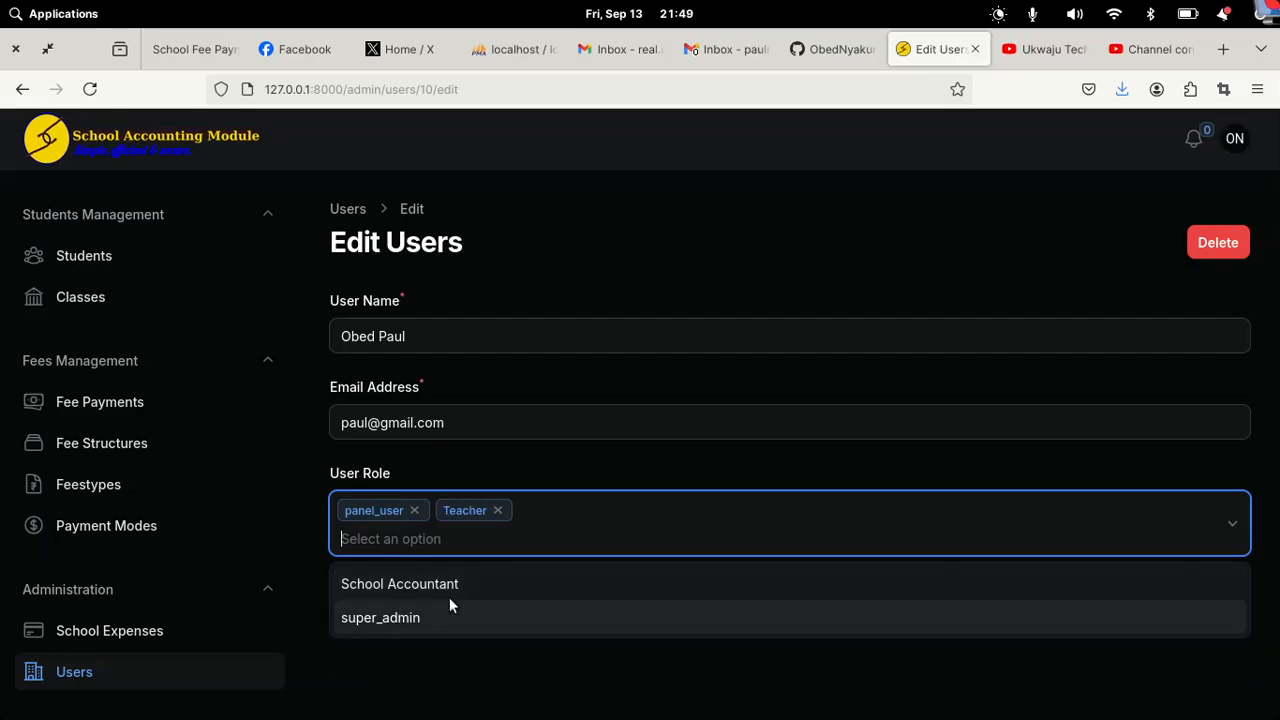
{"action": "left_click", "coordinate": [1064, 664]}
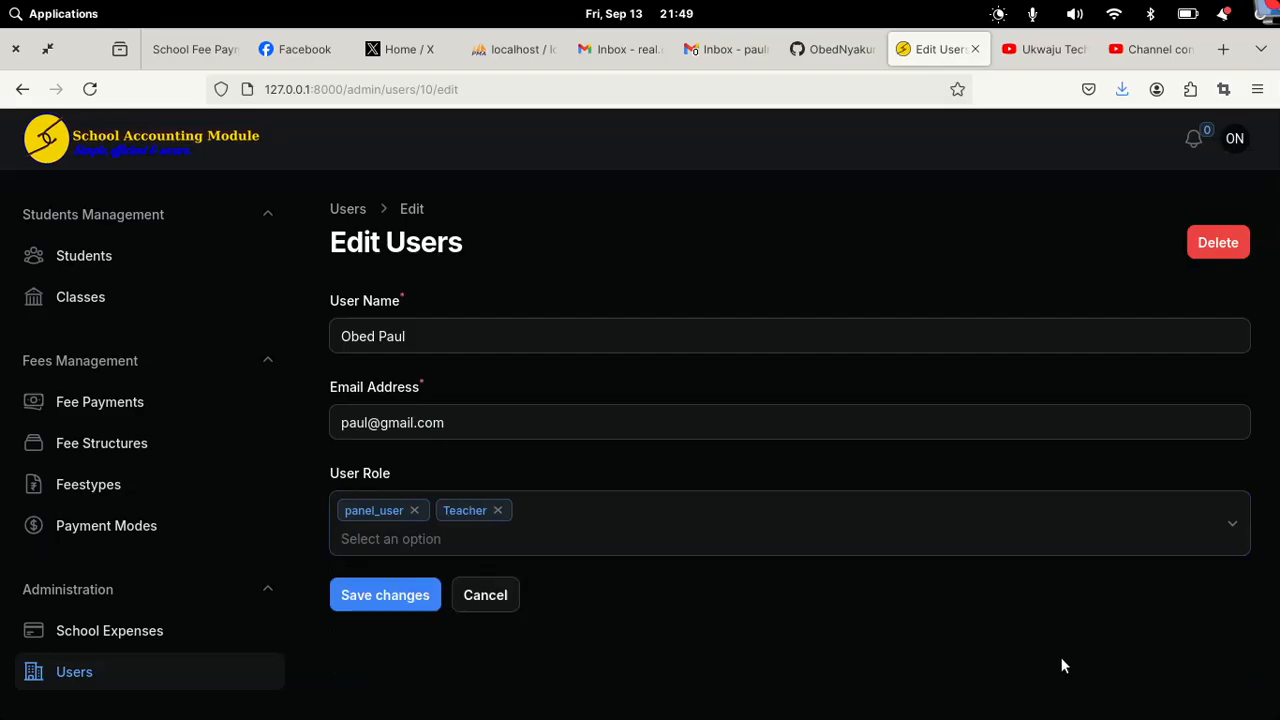
{"action": "left_click", "coordinate": [388, 605]}
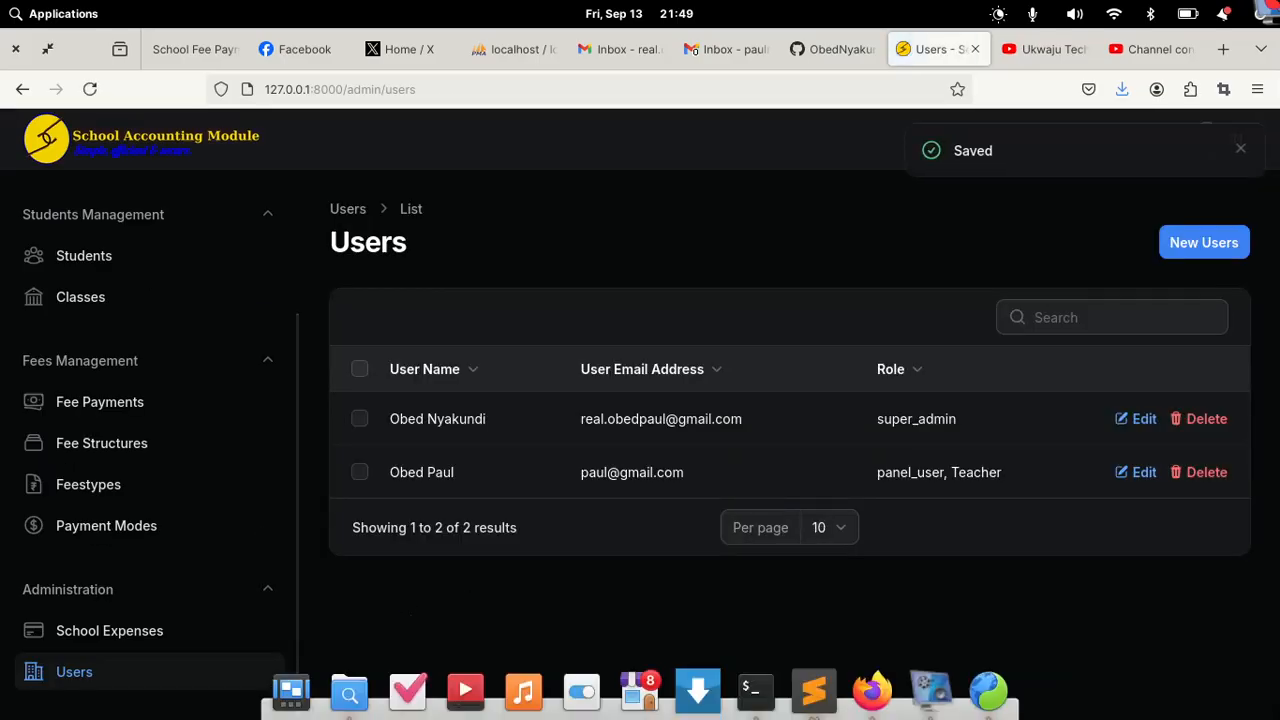
{"action": "left_click", "coordinate": [988, 708]}
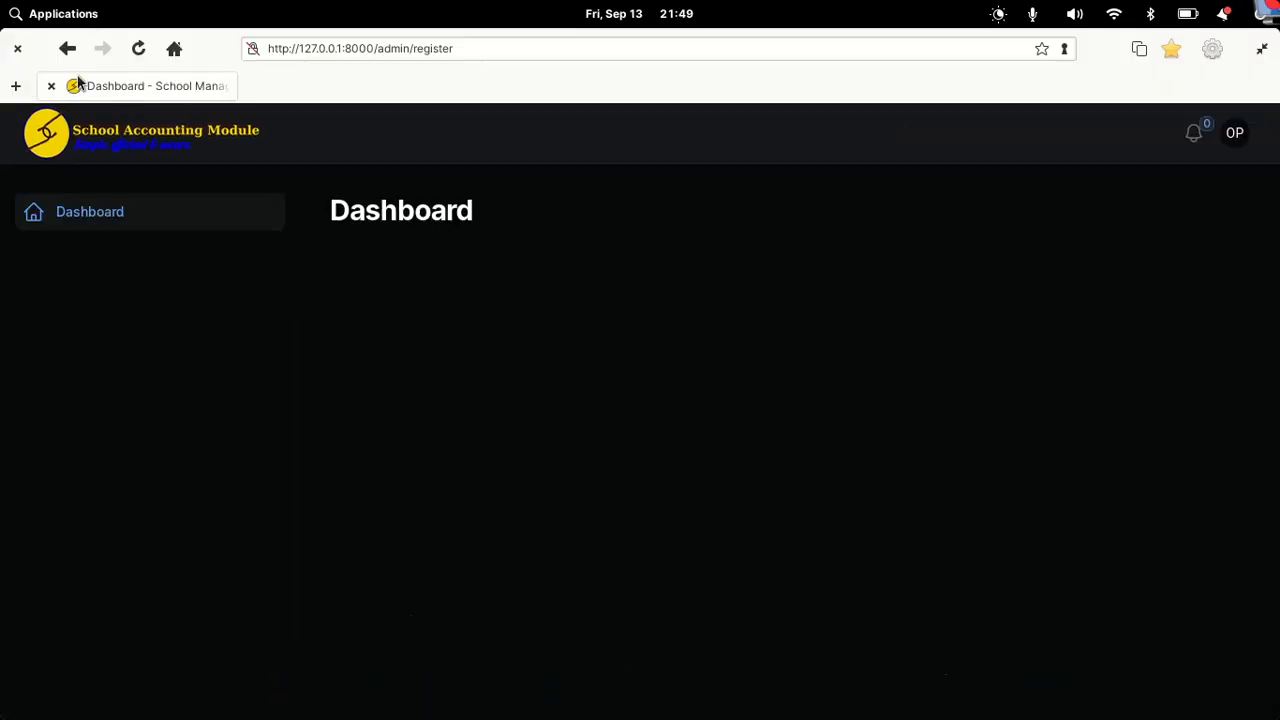
Step: Reload as the restricted user, start a new student, and enter the name and gender Male
{"action": "left_click", "coordinate": [141, 49]}
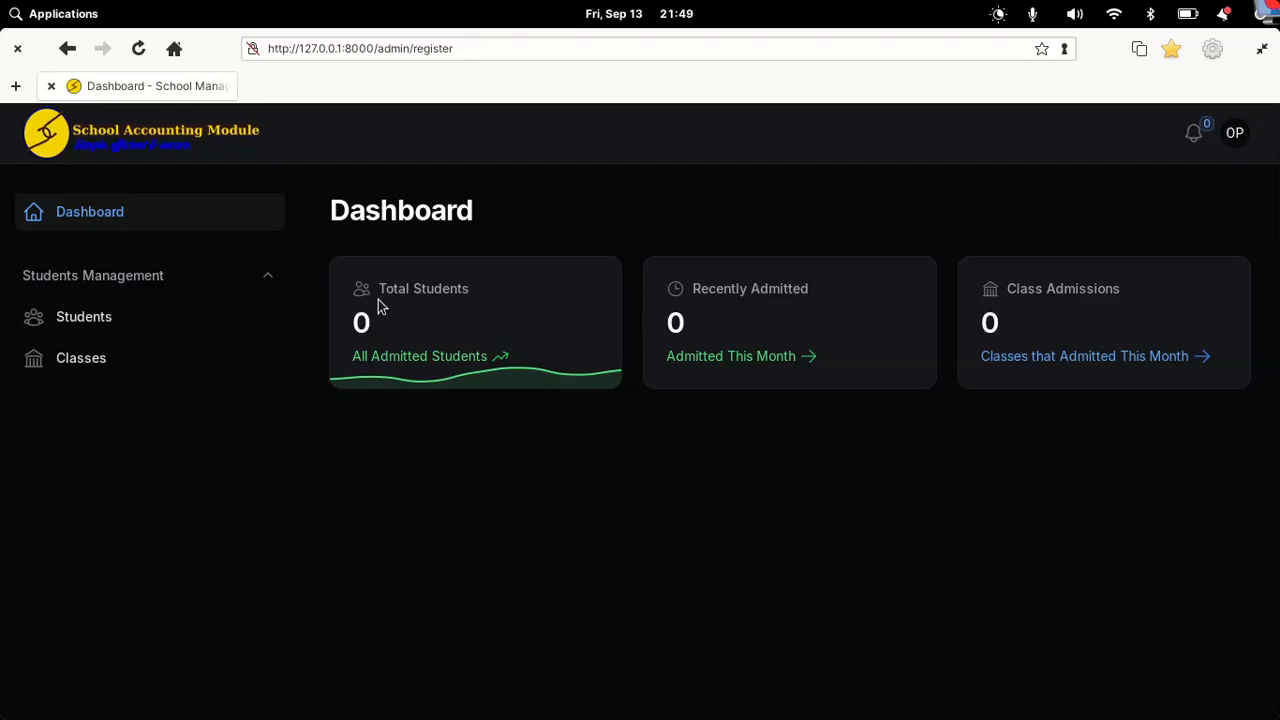
{"action": "left_click", "coordinate": [124, 331]}
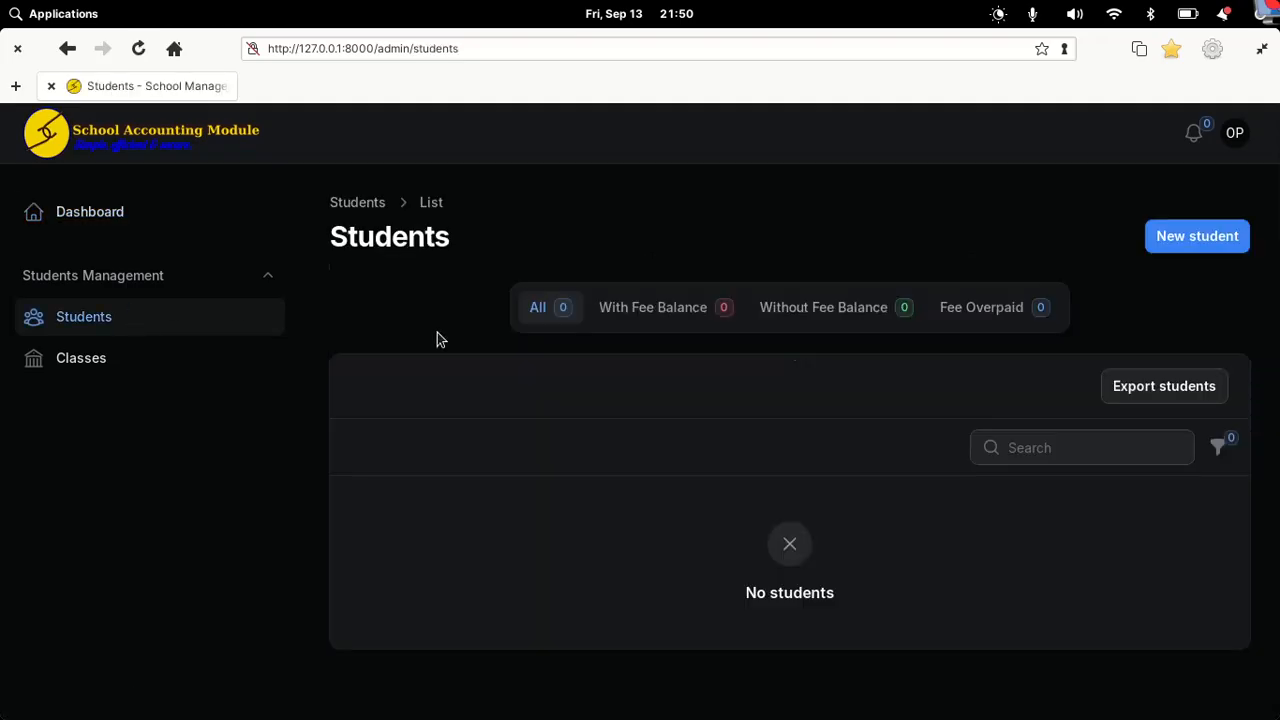
{"action": "left_click", "coordinate": [1176, 248]}
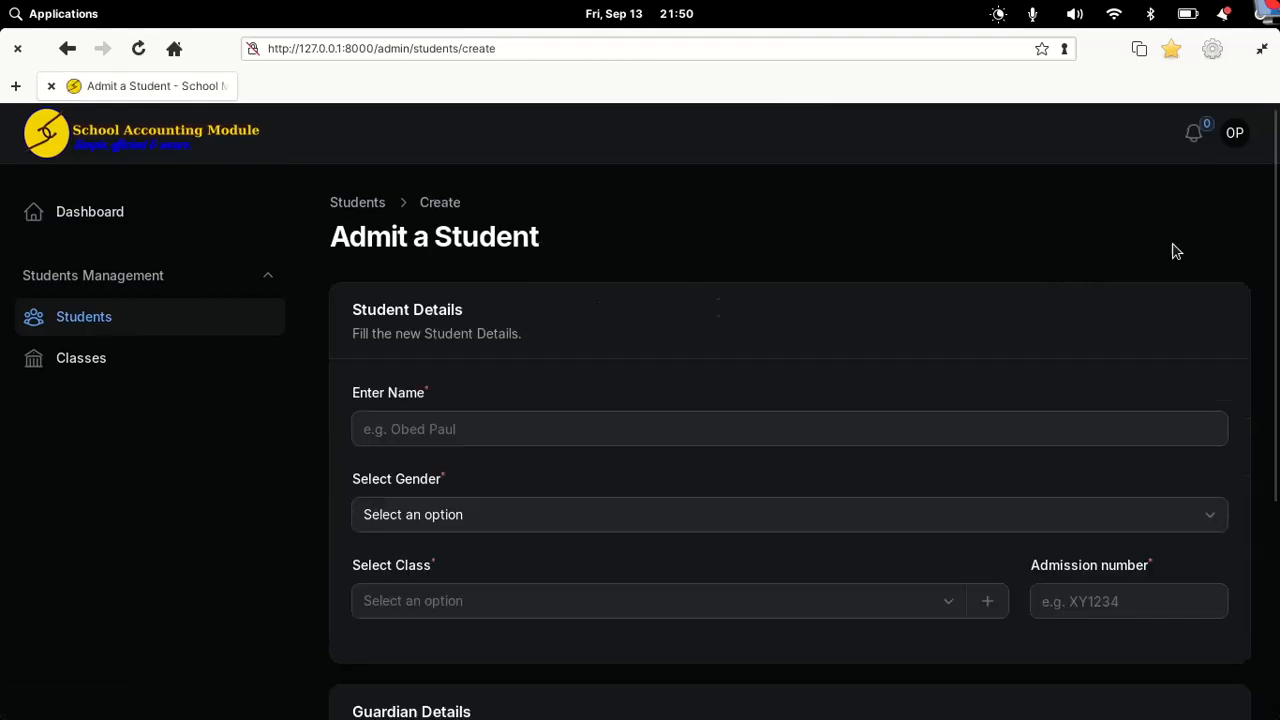
{"action": "left_click", "coordinate": [483, 418]}
{"action": "type", "text": "Mark"}
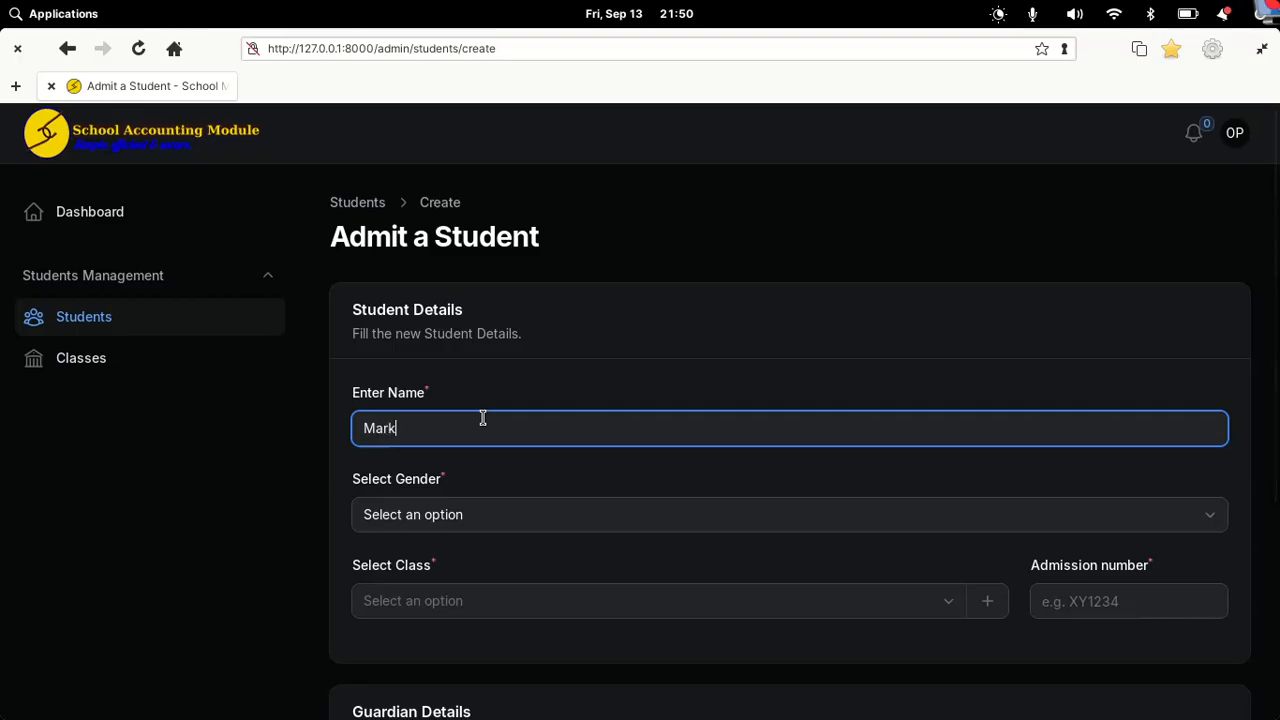
{"action": "type", "text": " One"}
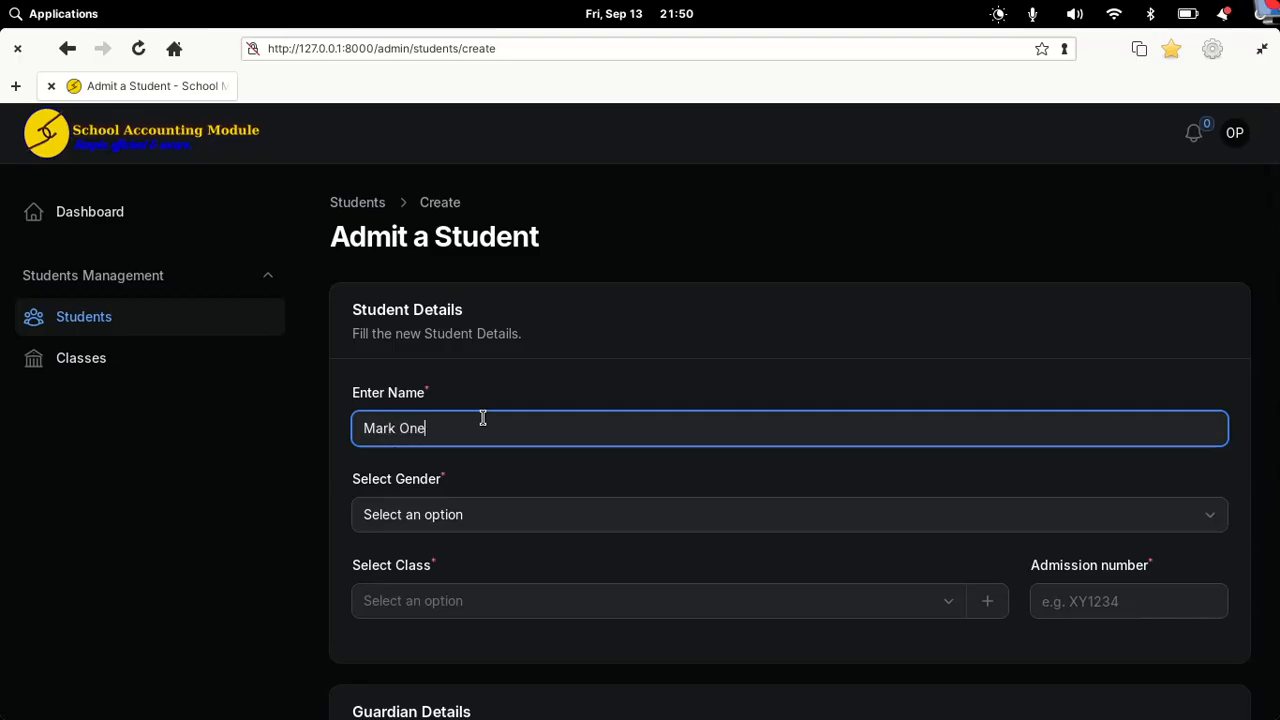
{"action": "left_click", "coordinate": [474, 530]}
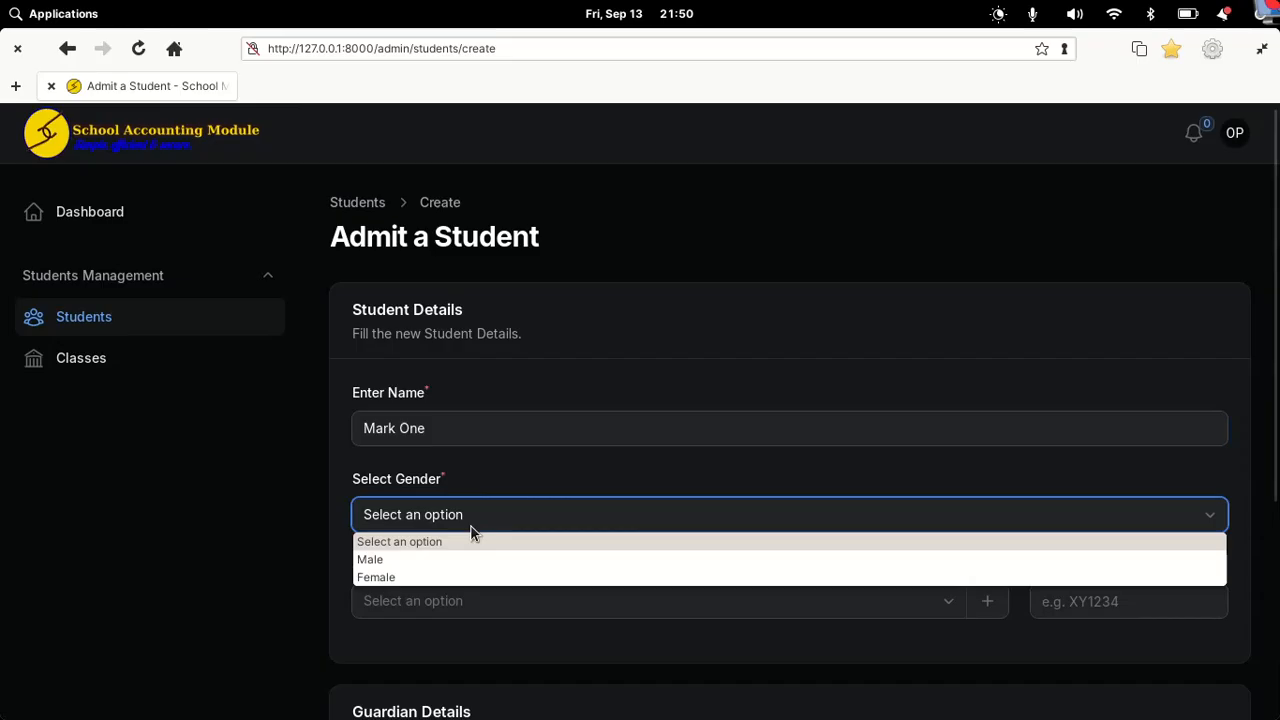
{"action": "left_click", "coordinate": [420, 562]}
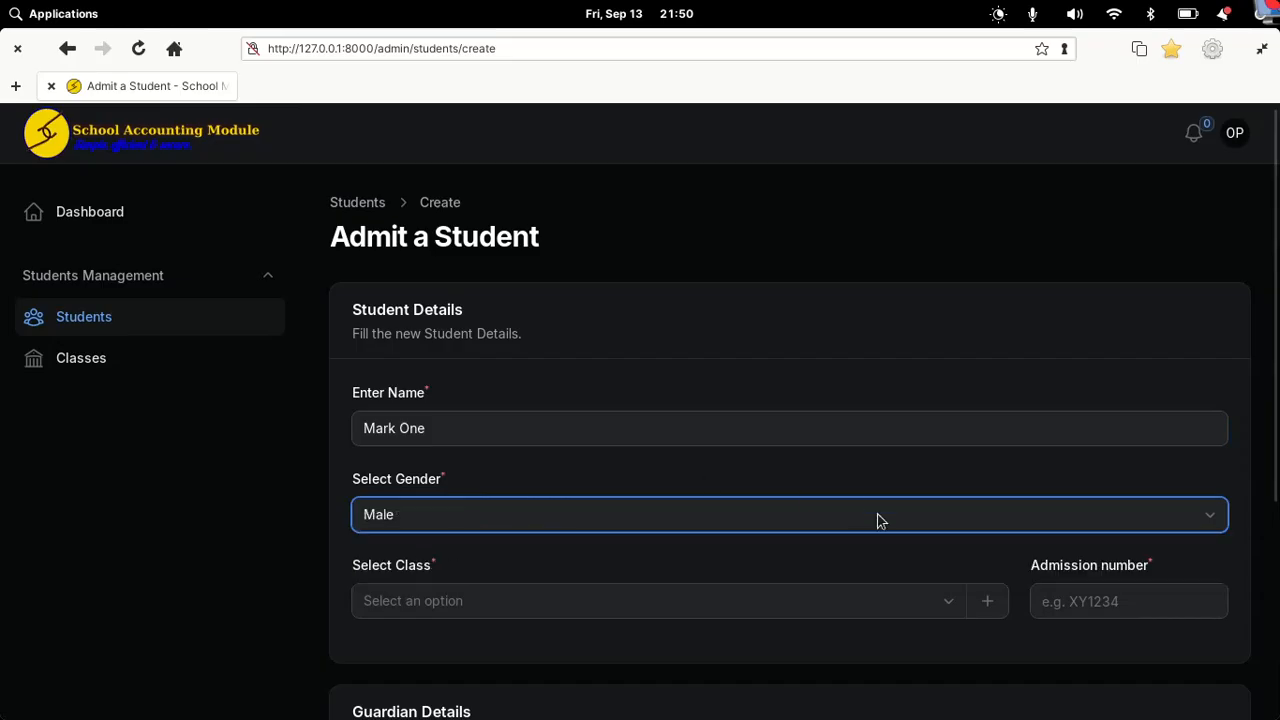
Step: Place the student in Pre Primary One and enter the admission number
{"action": "scroll", "coordinate": [876, 520], "scroll_direction": "down", "scroll_amount": 3}
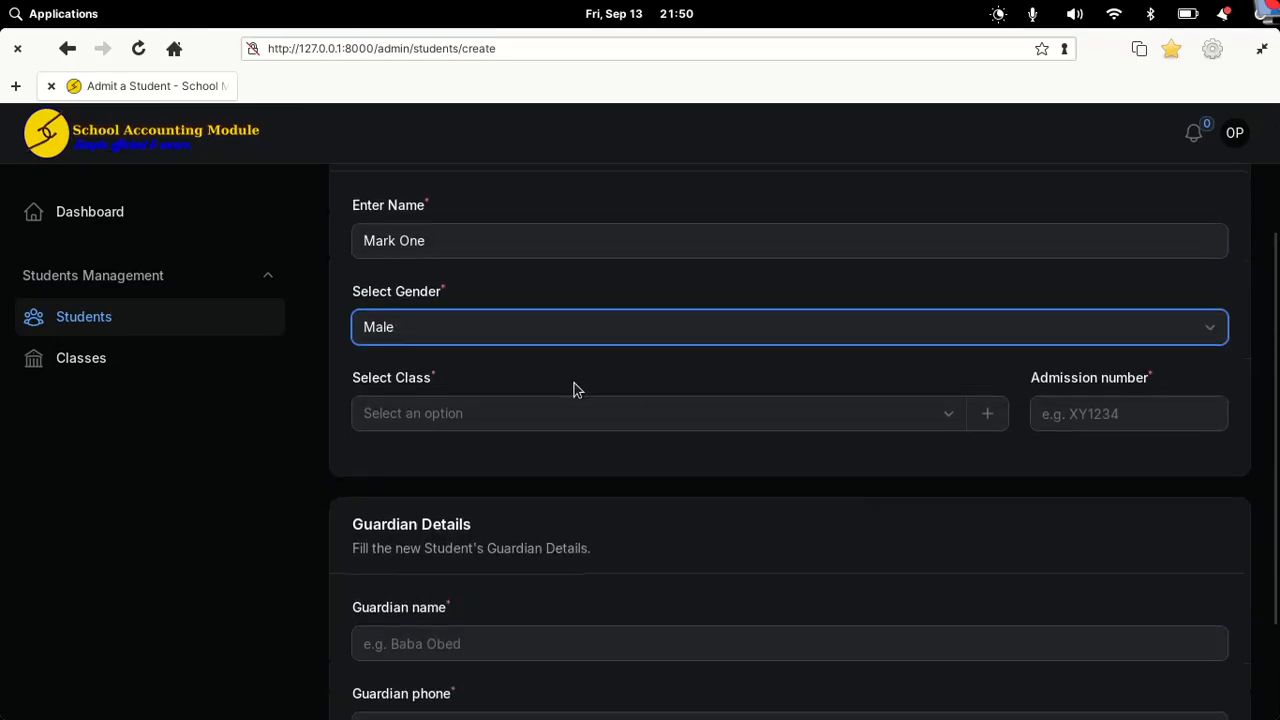
{"action": "left_click", "coordinate": [551, 414]}
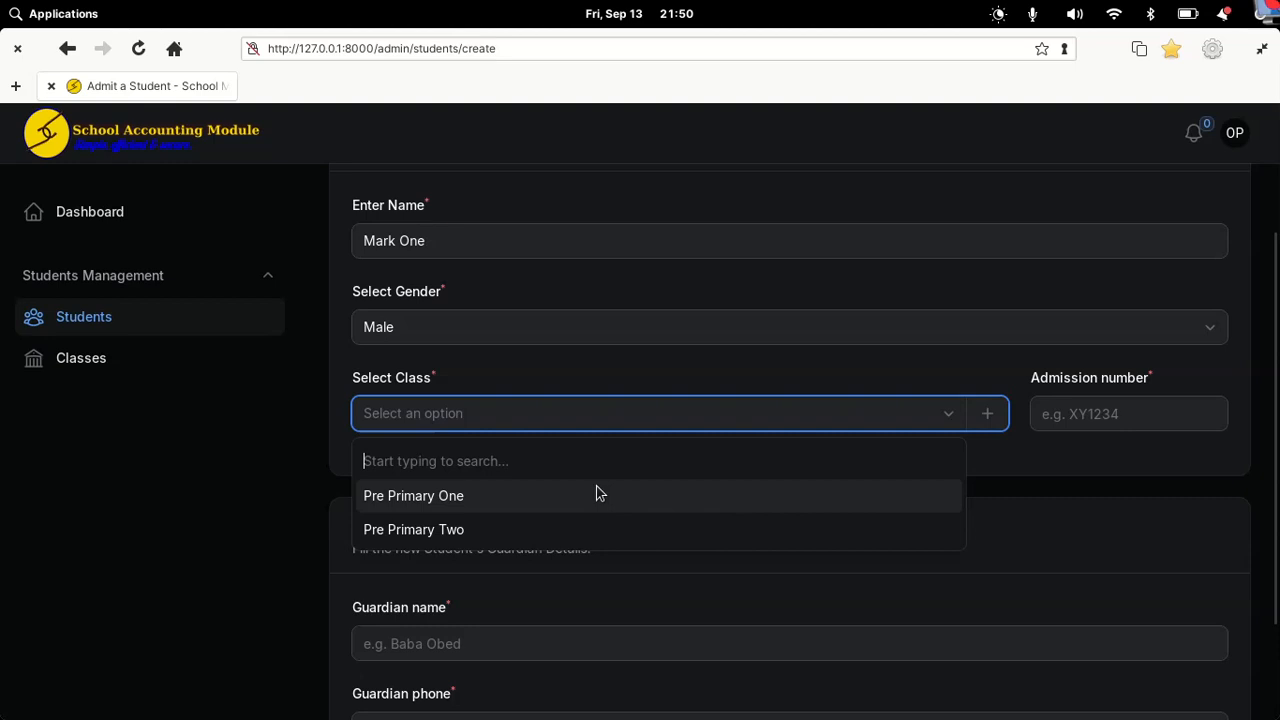
{"action": "left_click", "coordinate": [988, 414]}
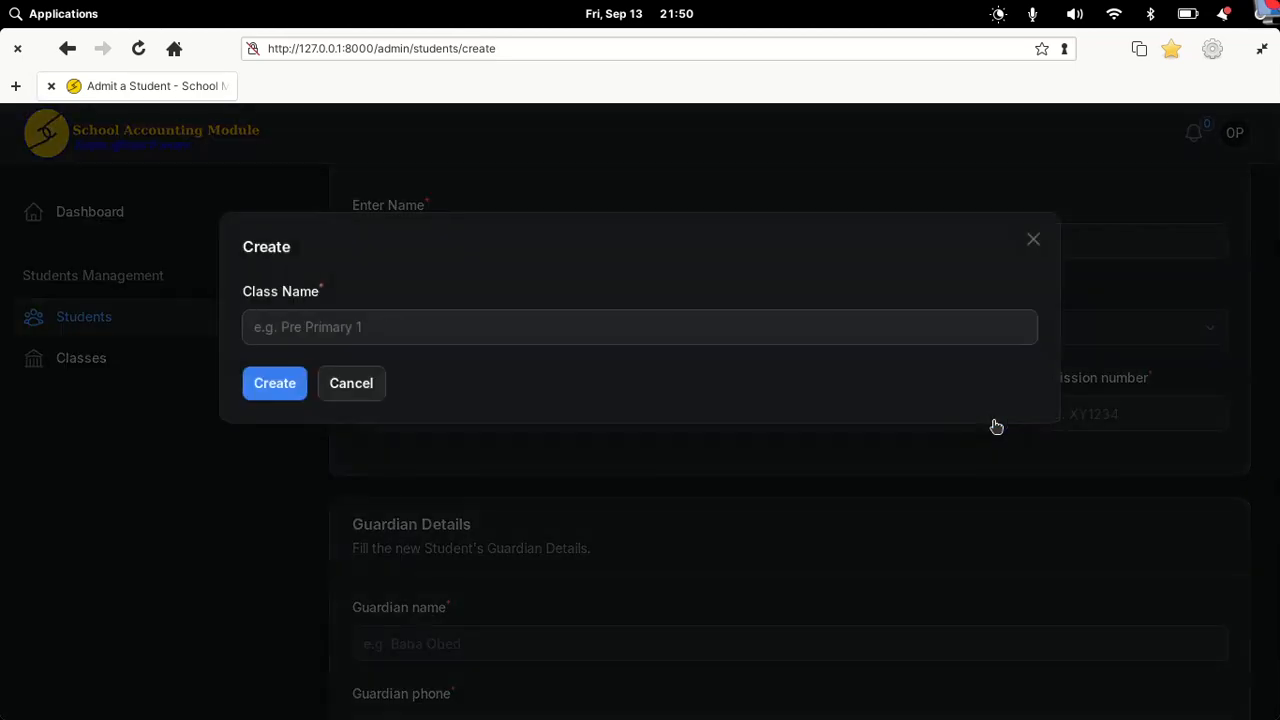
{"action": "left_click", "coordinate": [1034, 241]}
{"action": "left_click", "coordinate": [526, 414]}
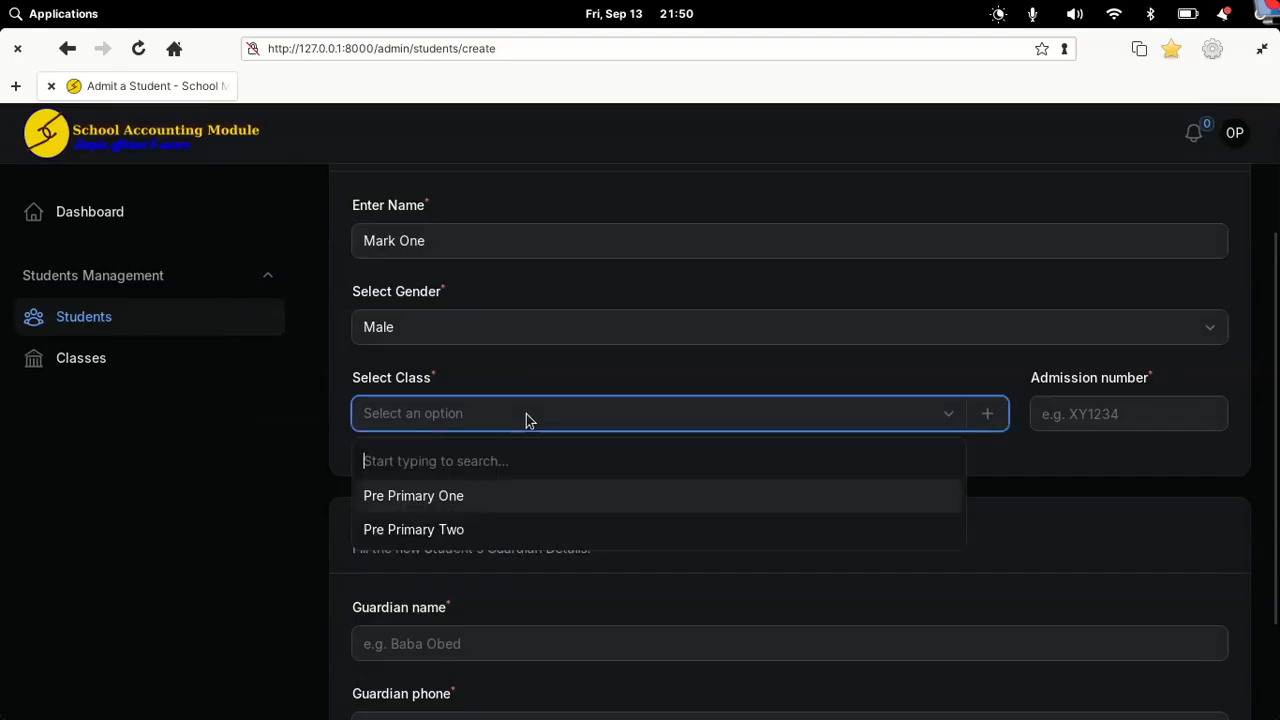
{"action": "left_click", "coordinate": [463, 508]}
{"action": "left_click", "coordinate": [1087, 416]}
{"action": "type", "text": "ADV28282"}
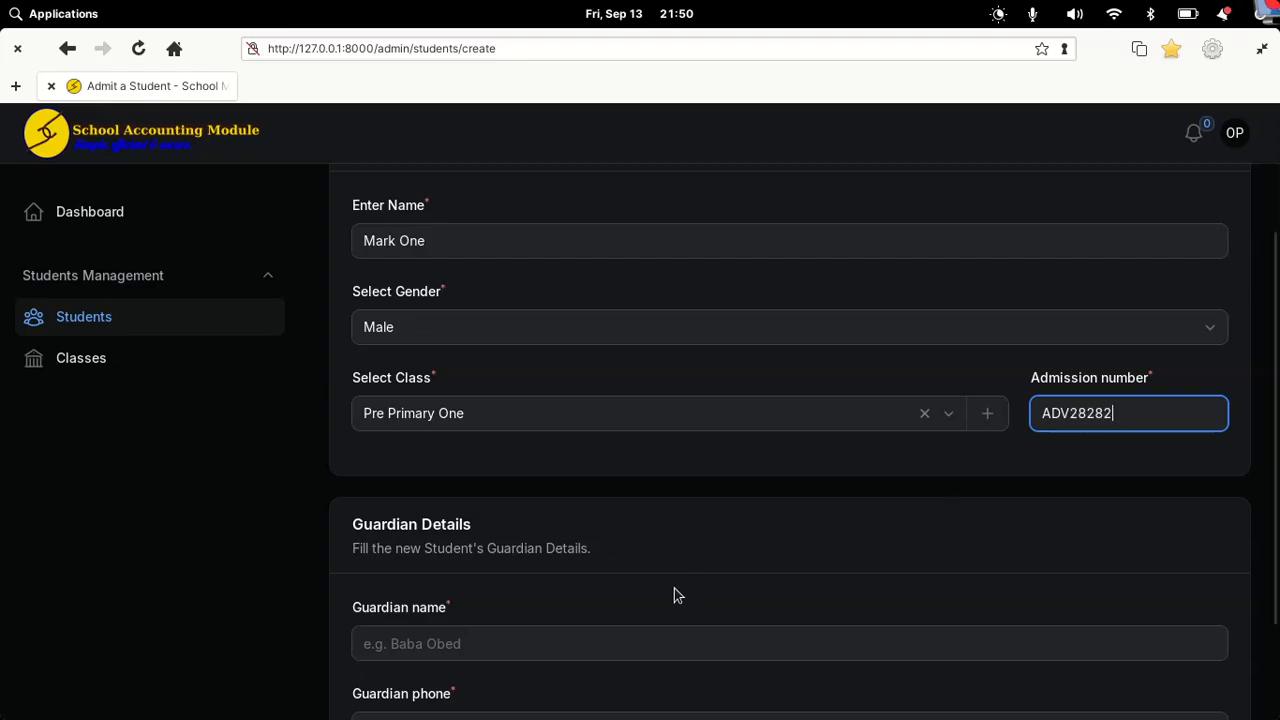
Step: Fill in the guardian's name and the guardian's phone number on the admission form
{"action": "left_click", "coordinate": [451, 636]}
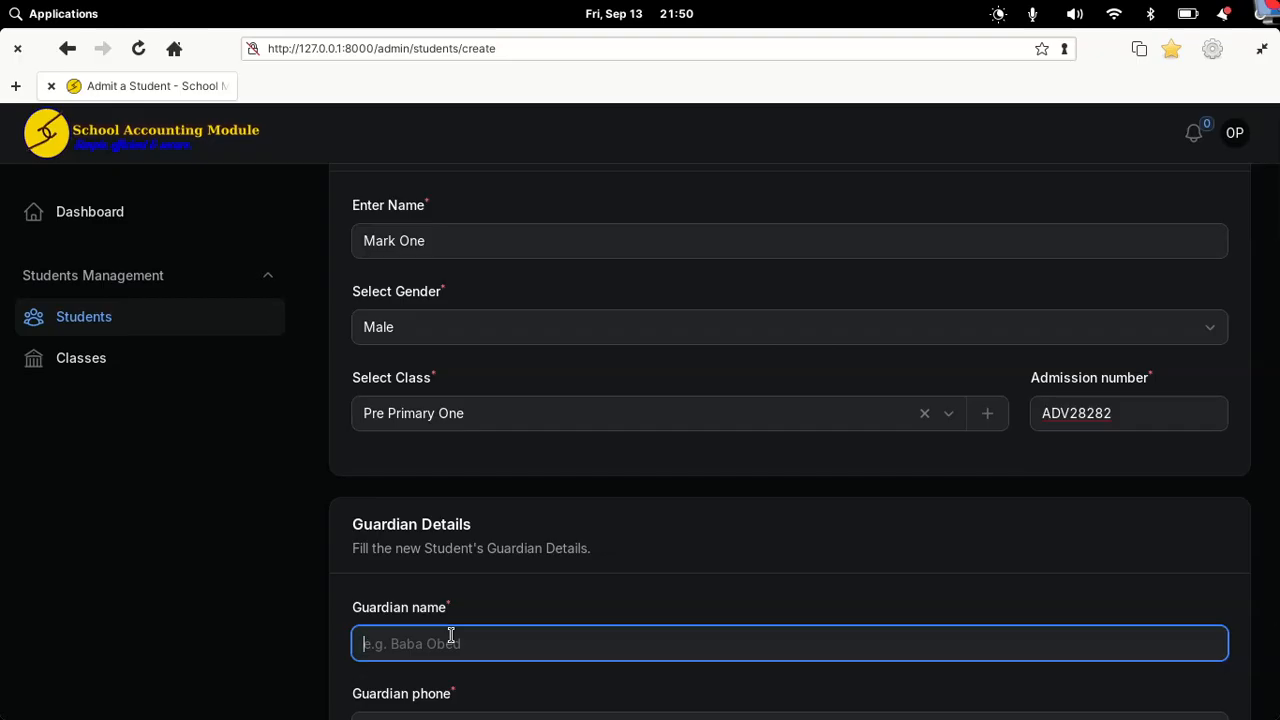
{"action": "type", "text": "Baba Mark"}
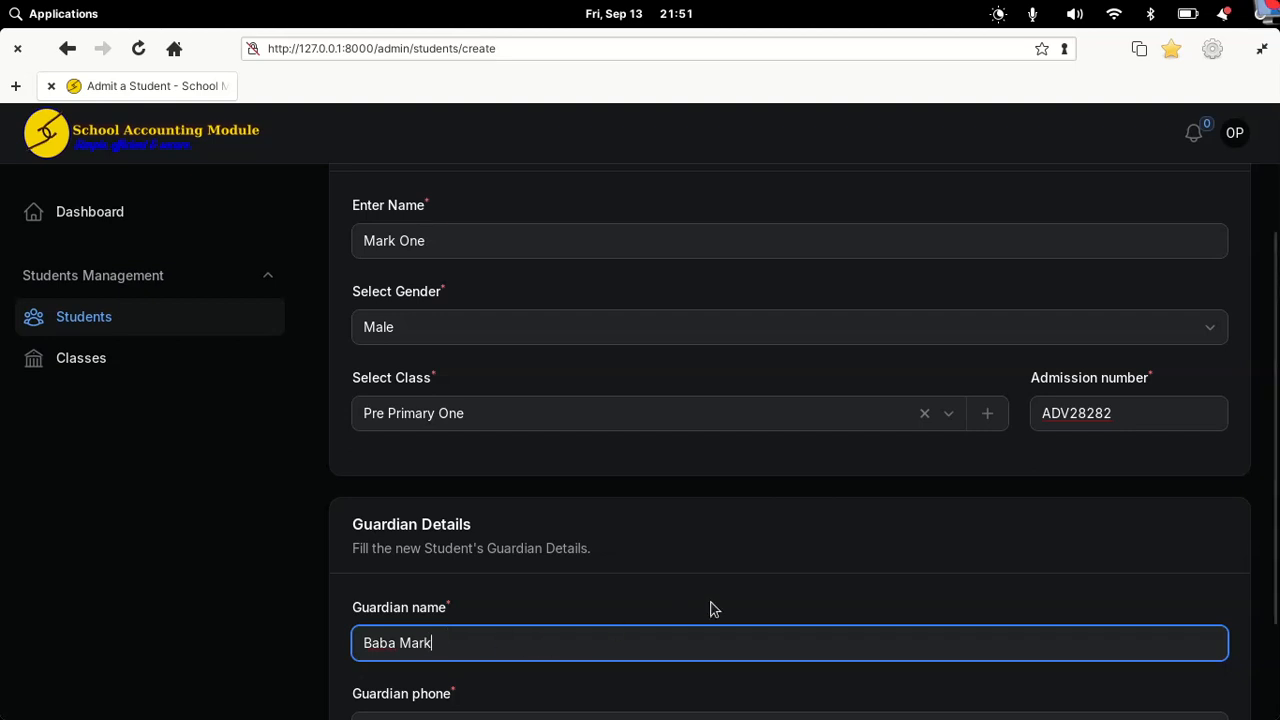
{"action": "scroll", "coordinate": [711, 606], "scroll_direction": "down", "scroll_amount": 3}
{"action": "left_click", "coordinate": [467, 590]}
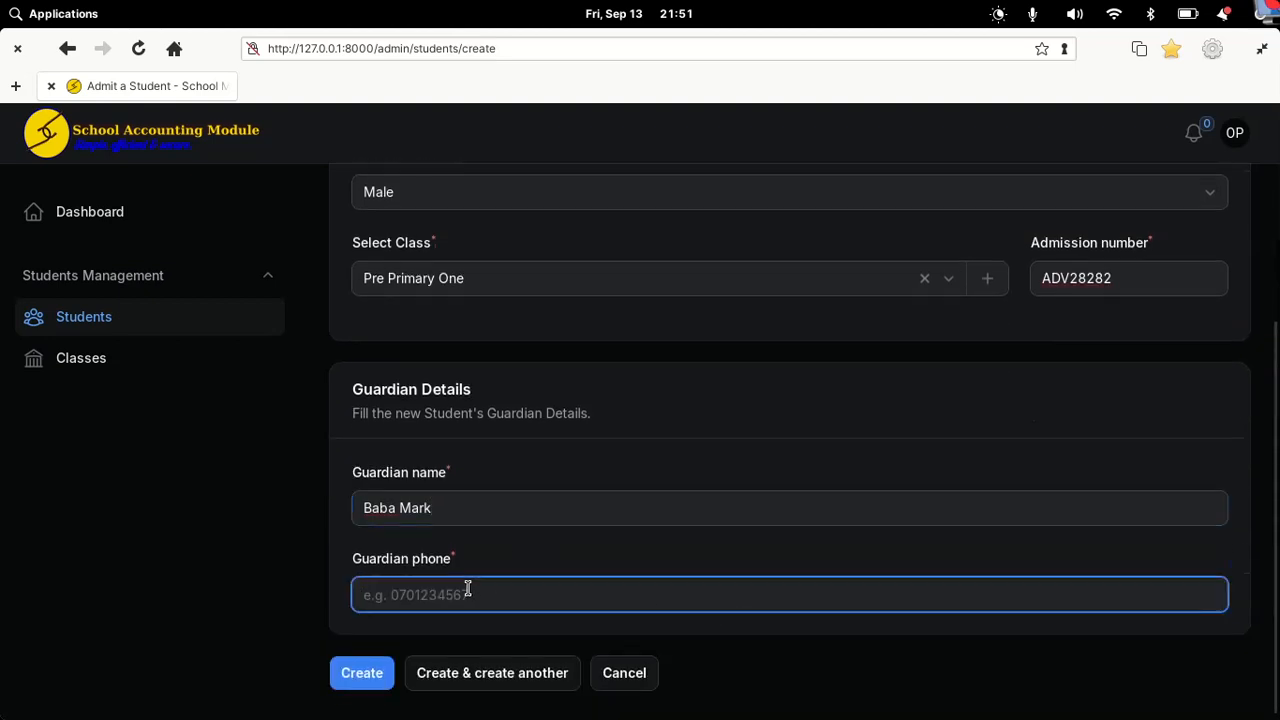
{"action": "type", "text": "0793939393"}
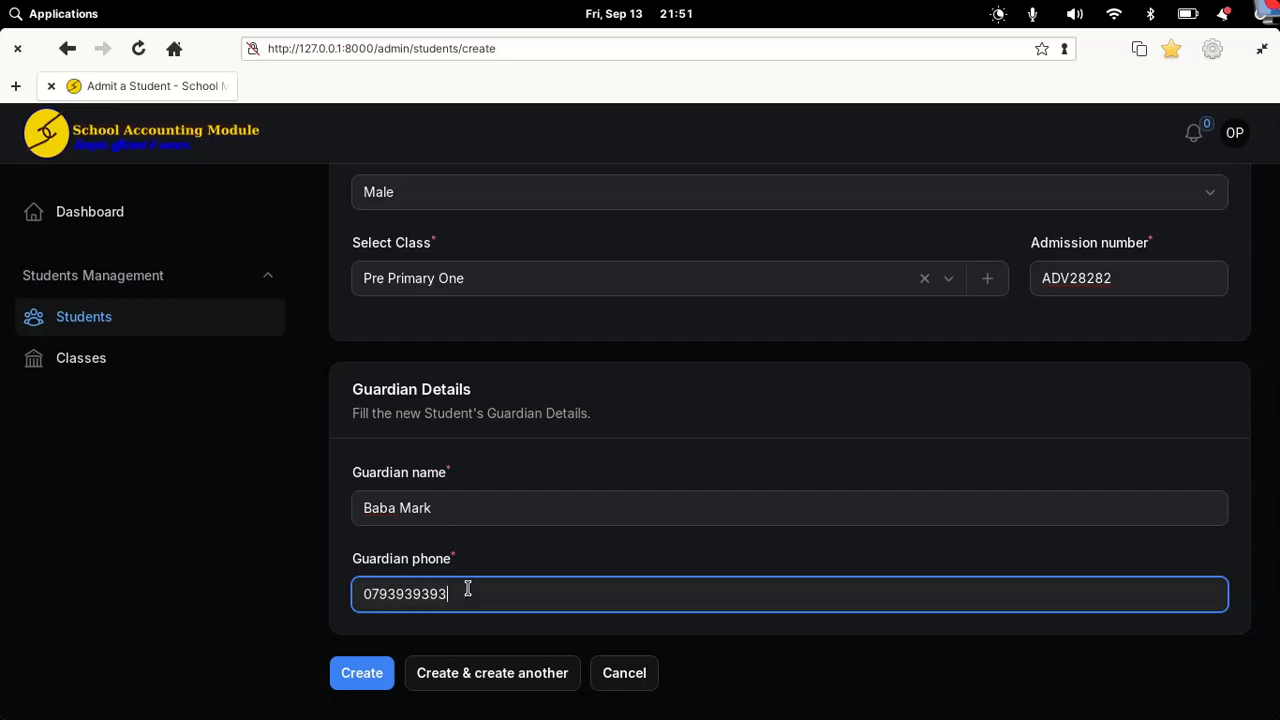
Step: Create the student, review the new row in the Students table, and return to Dashboard
{"action": "left_click", "coordinate": [368, 675]}
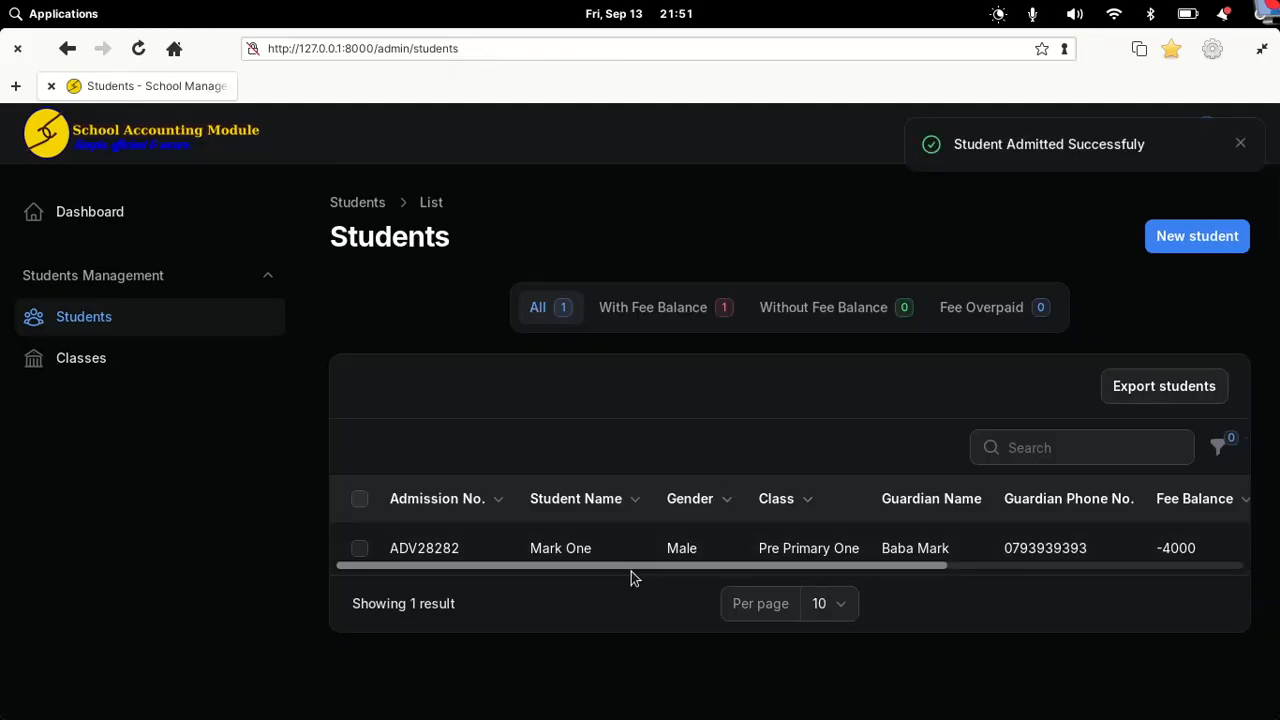
{"action": "left_click_drag", "start_coordinate": [631, 571], "coordinate": [877, 554]}
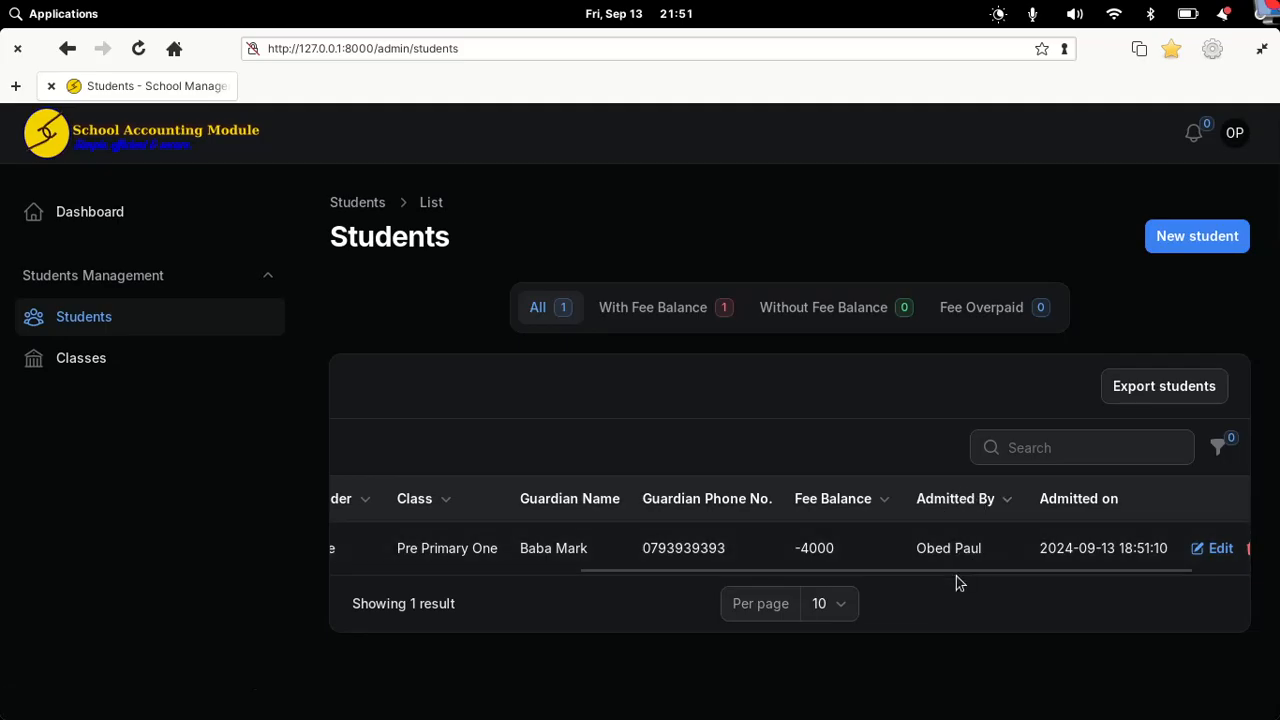
{"action": "left_click_drag", "start_coordinate": [960, 567], "coordinate": [1013, 568]}
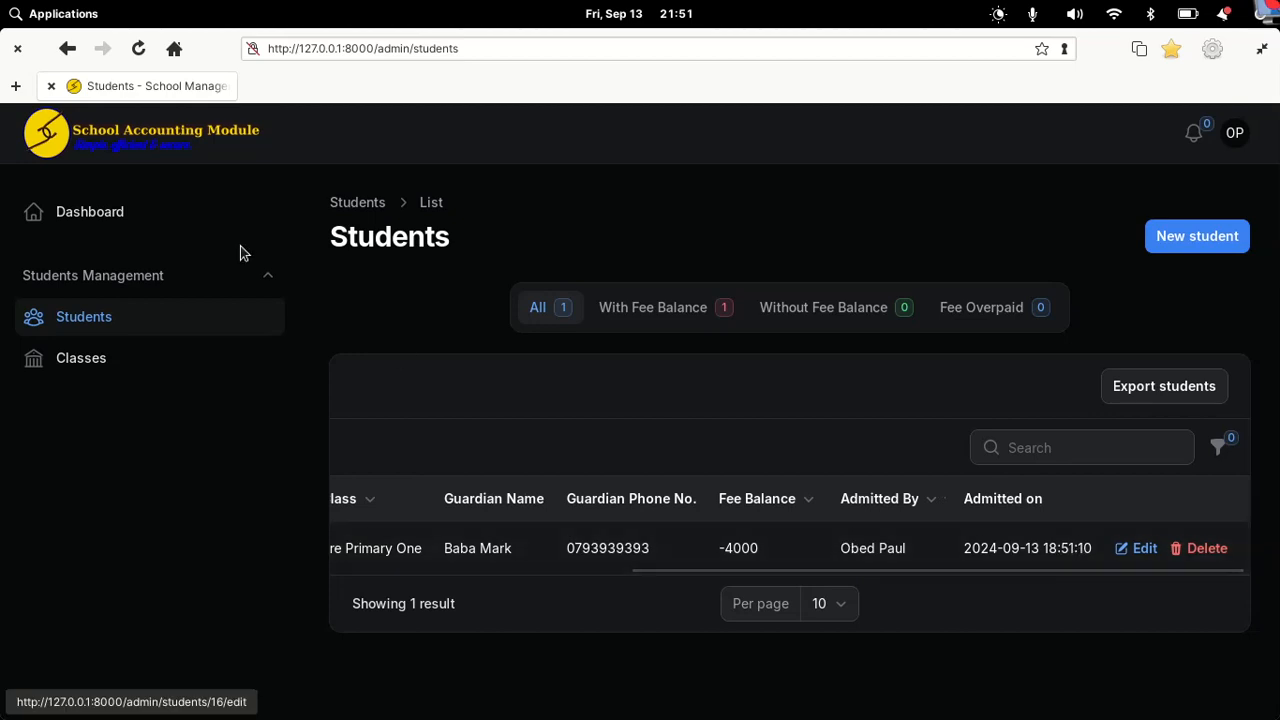
{"action": "left_click", "coordinate": [58, 212]}
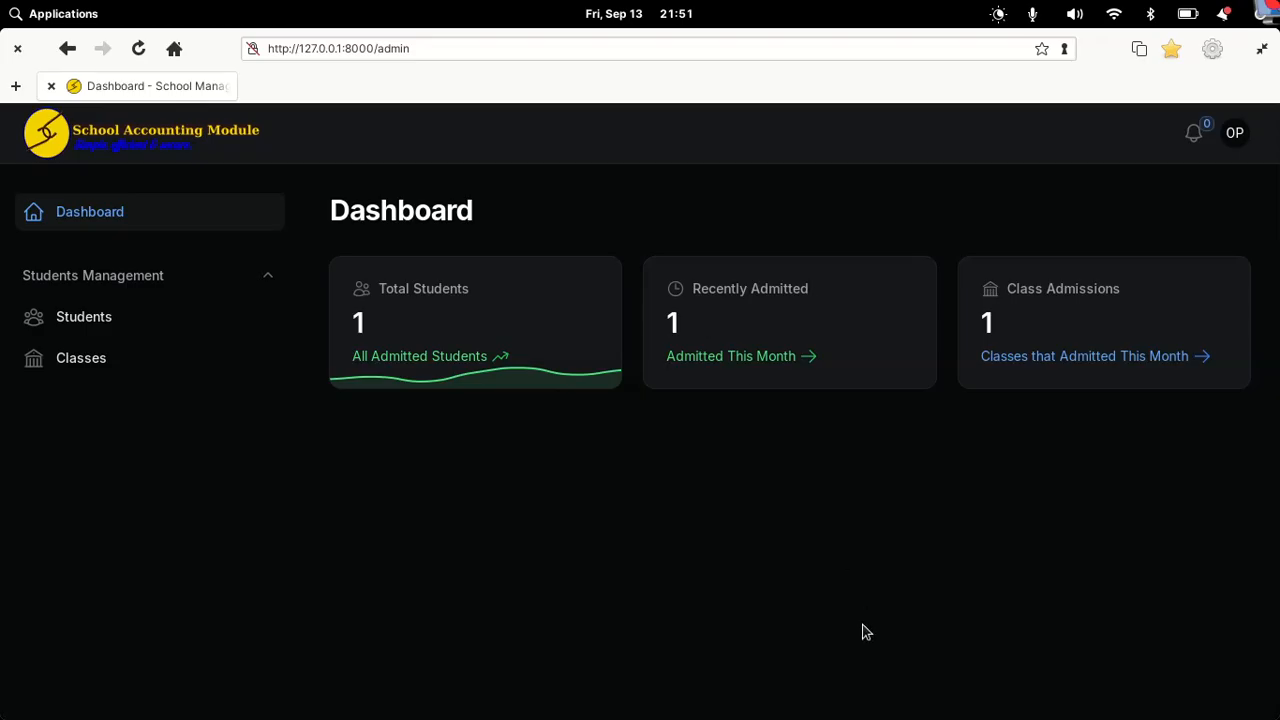
Step: In the admin session, view the Students list, then the Fee Structures list
{"action": "mouse_move", "coordinate": [850, 714]}
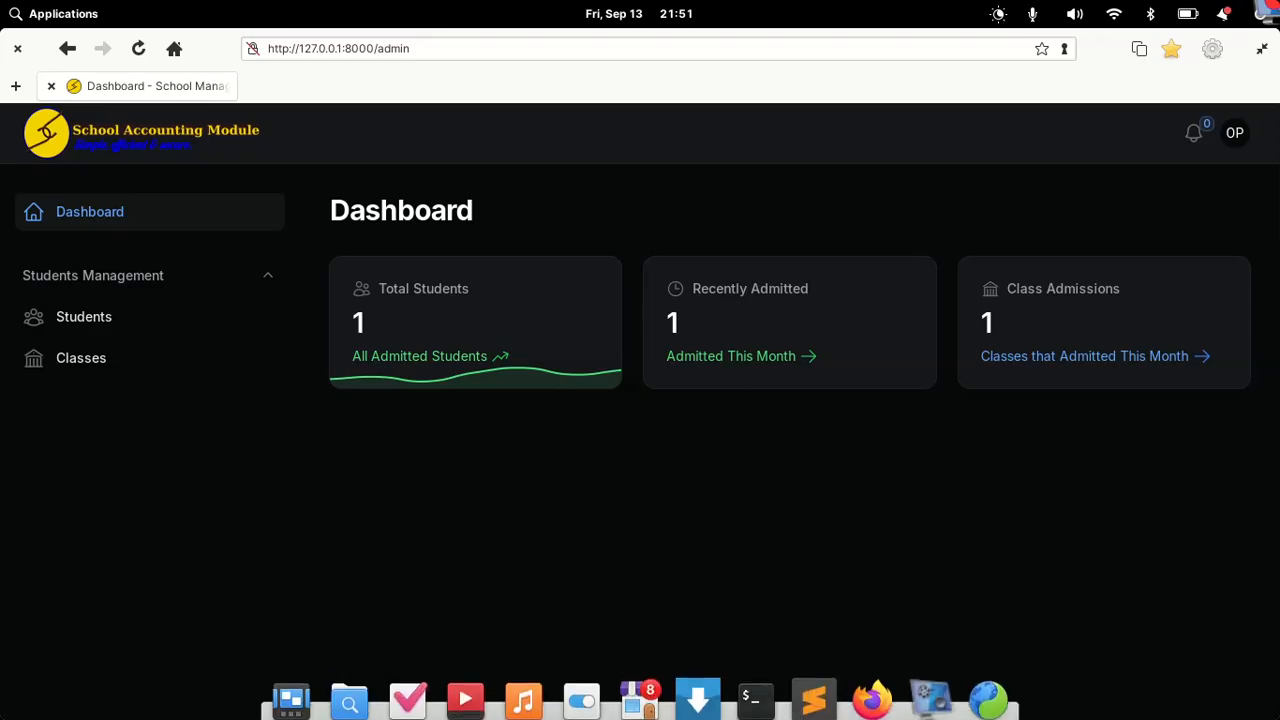
{"action": "left_click", "coordinate": [871, 690]}
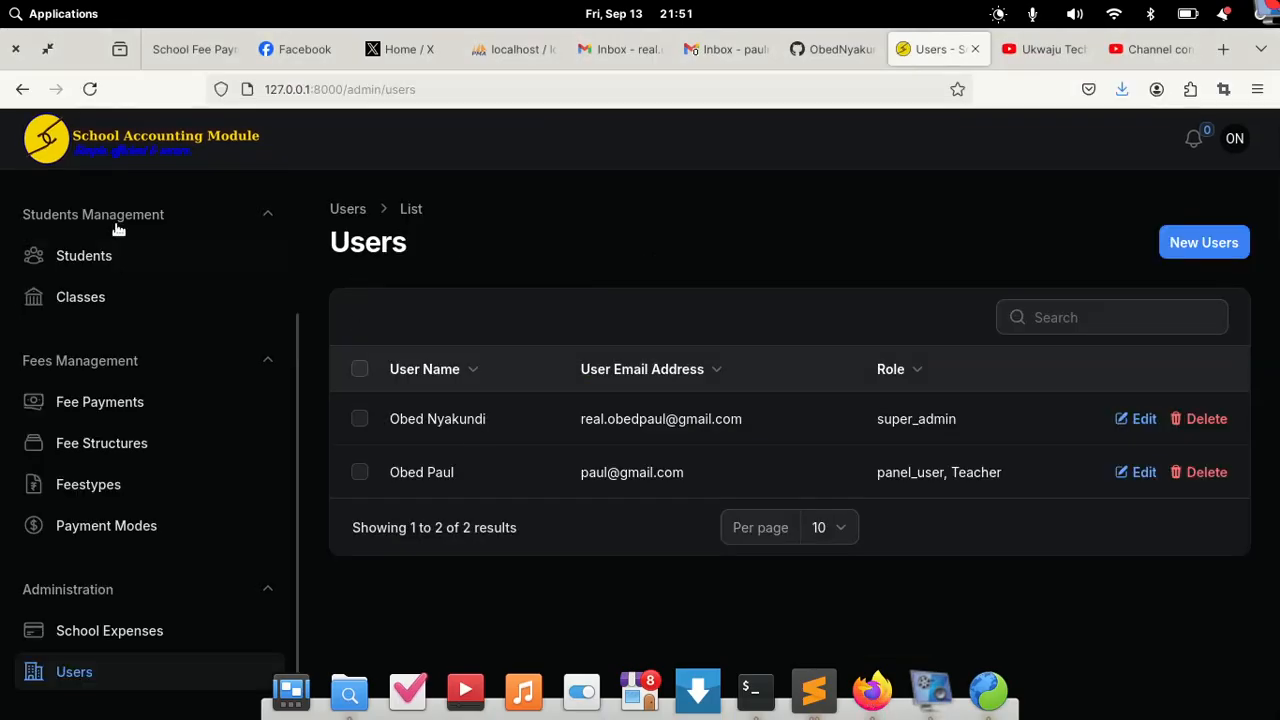
{"action": "scroll", "coordinate": [167, 187], "scroll_direction": "up", "scroll_amount": 3}
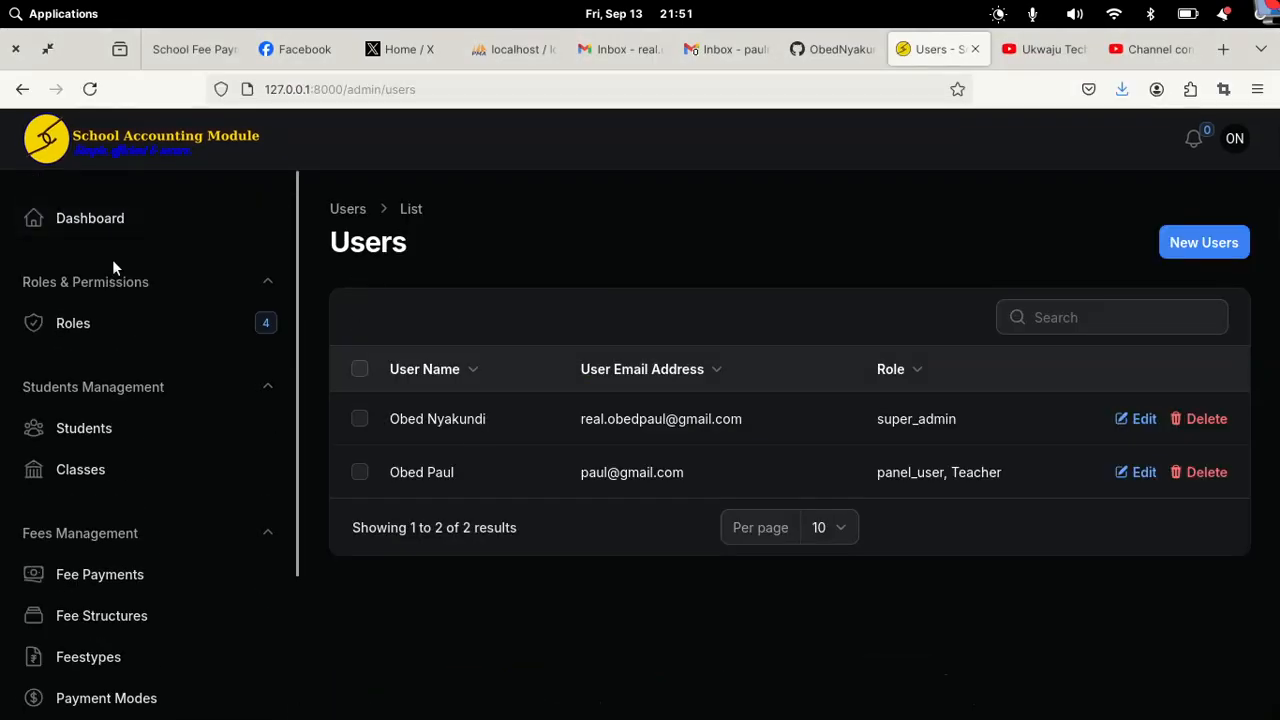
{"action": "left_click", "coordinate": [120, 226]}
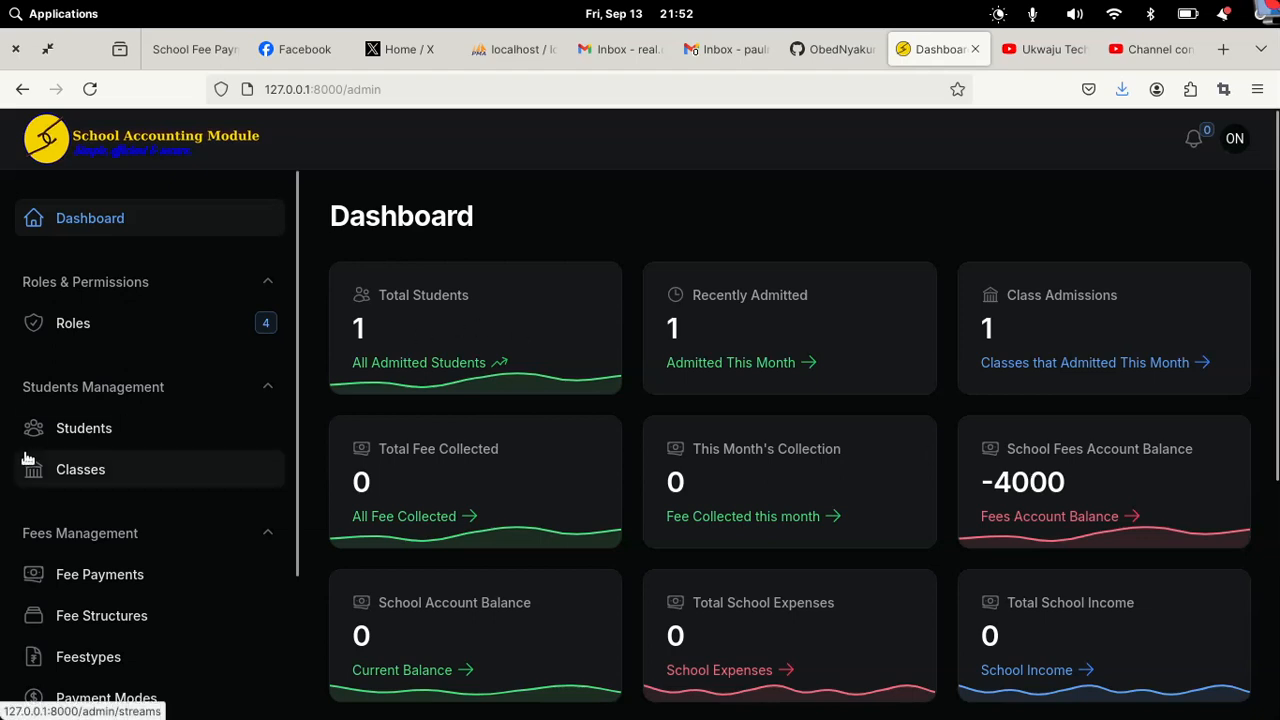
{"action": "left_click", "coordinate": [78, 432]}
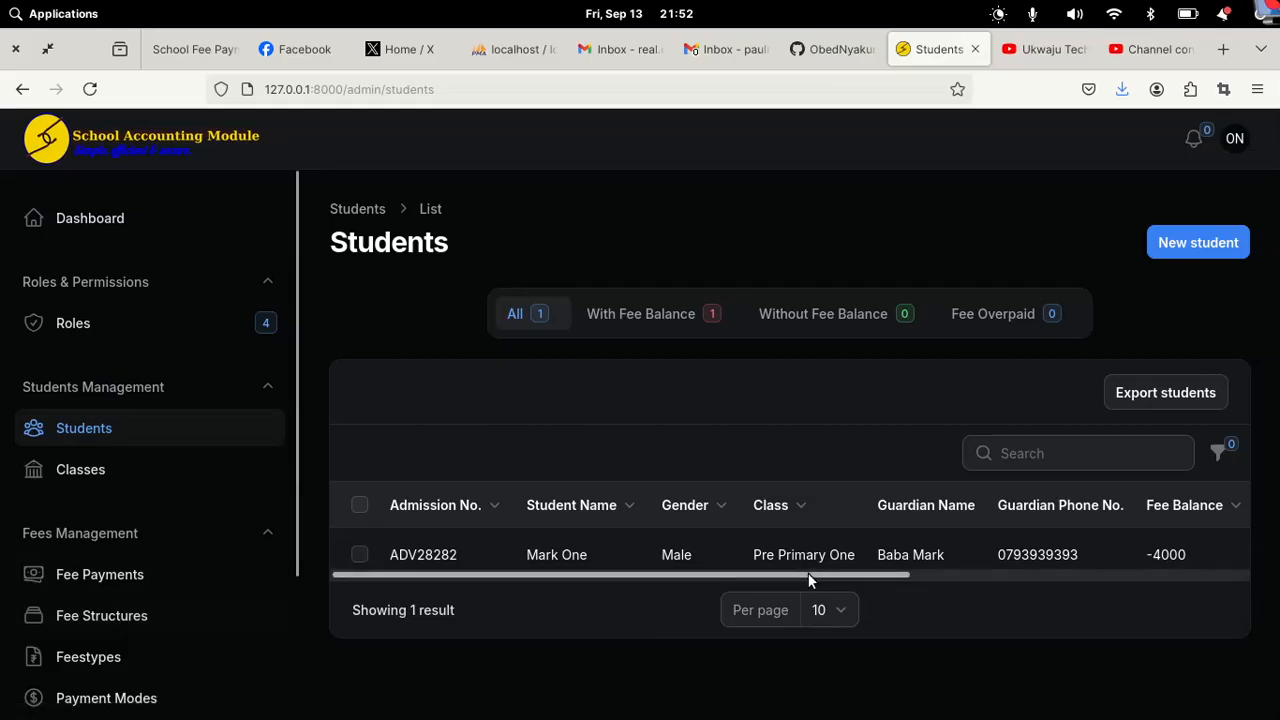
{"action": "left_click", "coordinate": [103, 615]}
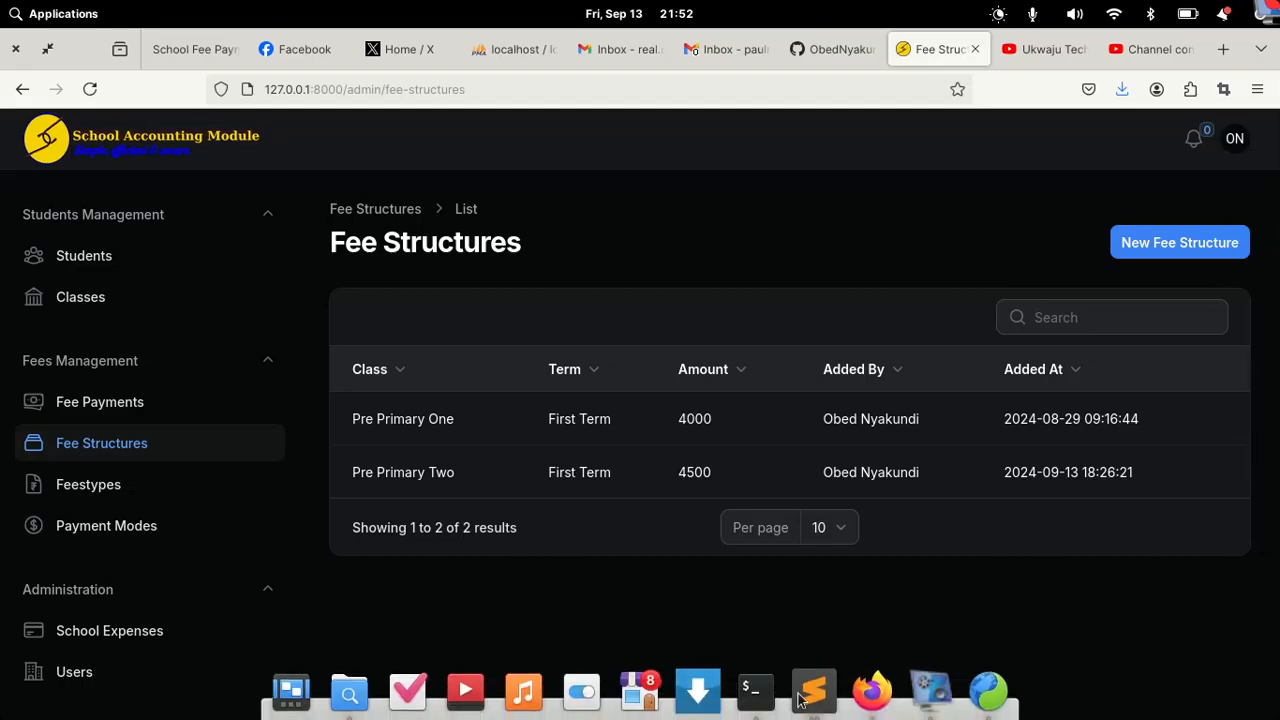
Step: In the restricted user's window, start admitting a new student named 'Sample Studen'
{"action": "left_click", "coordinate": [985, 688]}
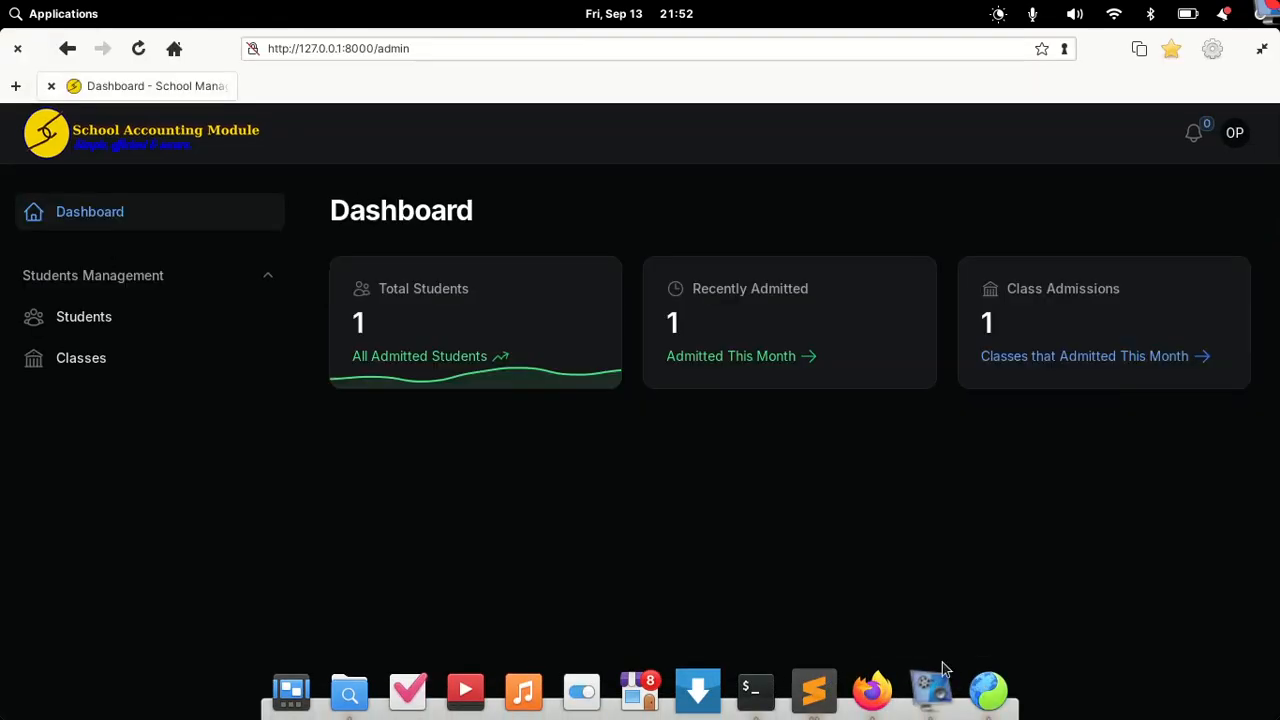
{"action": "left_click", "coordinate": [66, 320]}
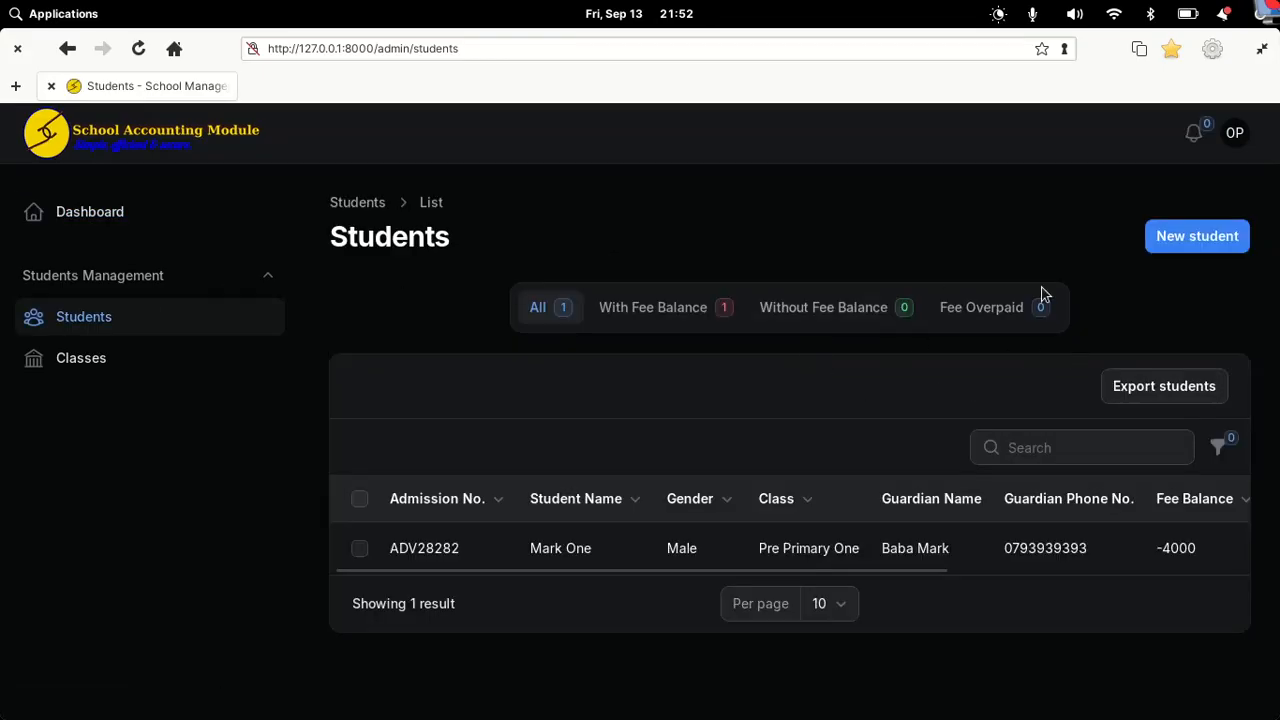
{"action": "left_click", "coordinate": [1163, 250]}
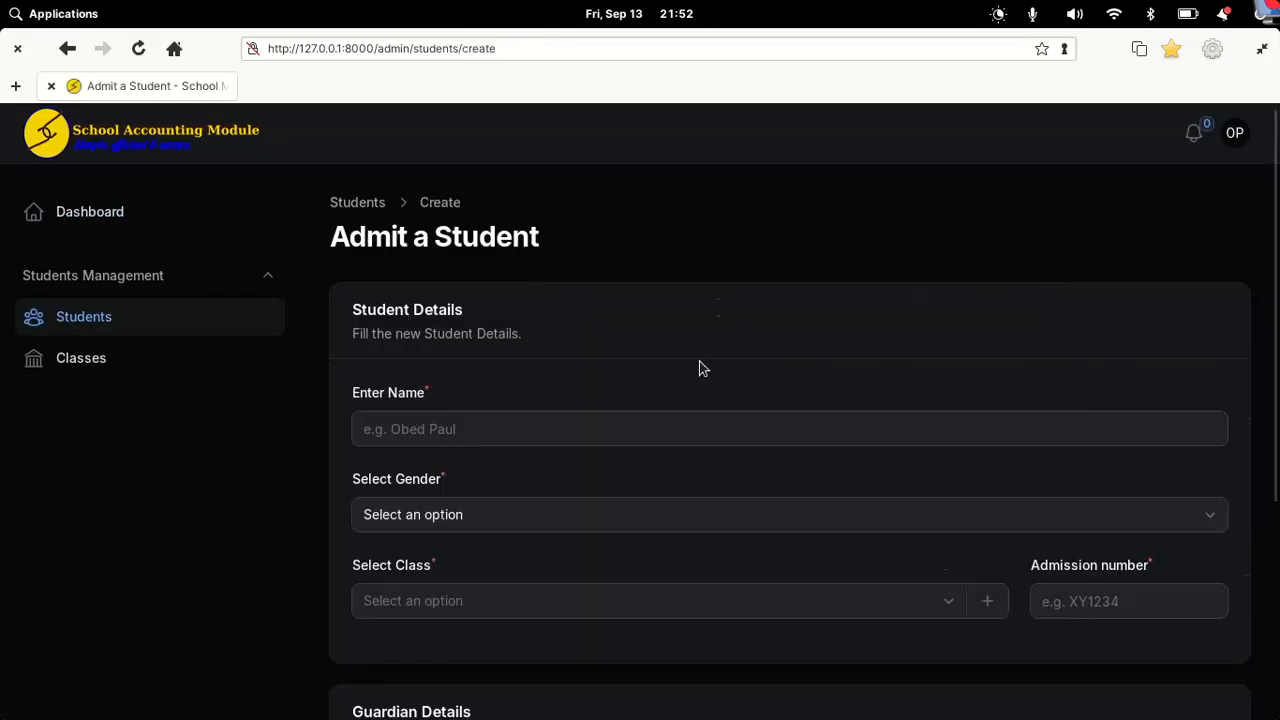
{"action": "left_click", "coordinate": [505, 432]}
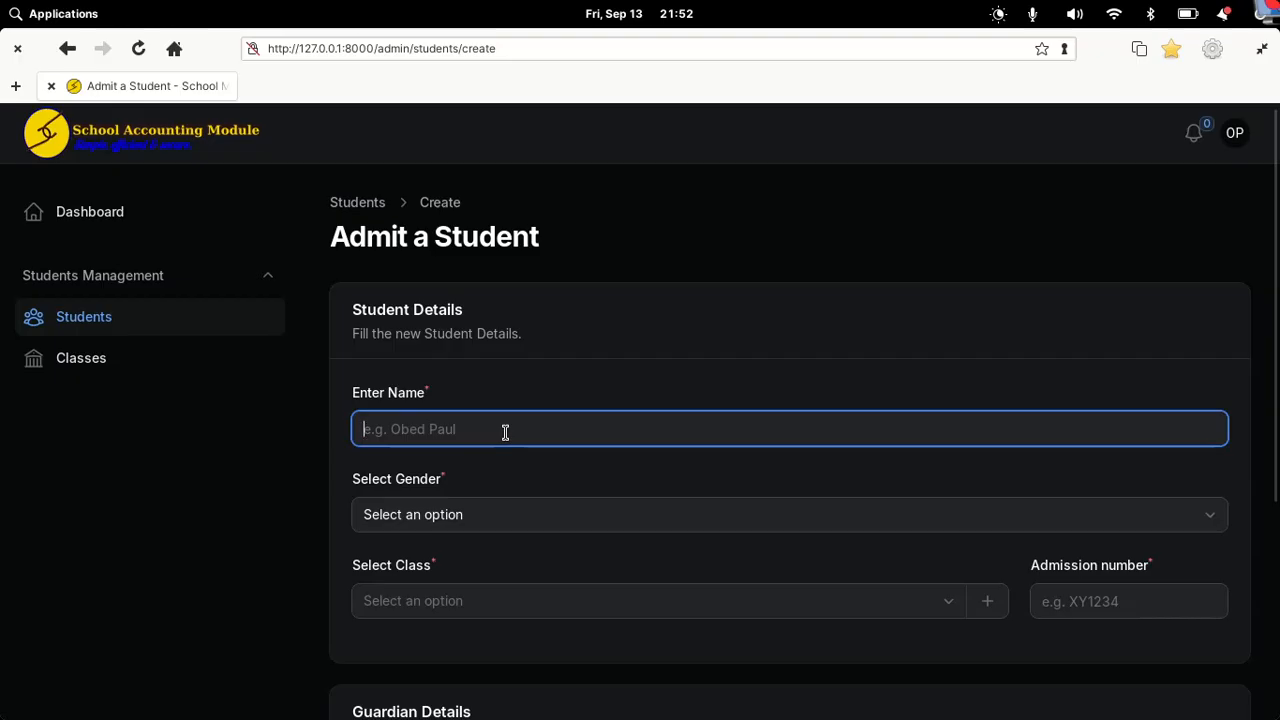
{"action": "type", "text": "S"}
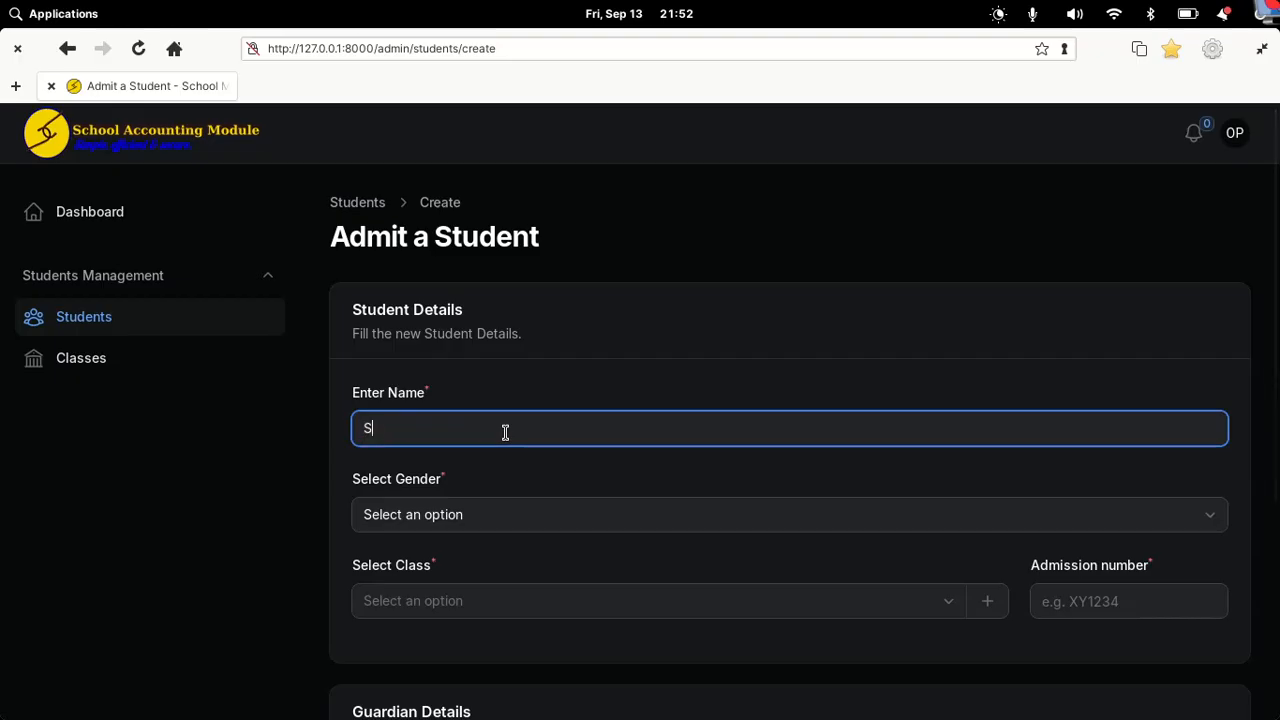
{"action": "type", "text": "ample Student"}
Step: Set the student's gender to Female and begin naming a new class from the form
{"action": "left_click", "coordinate": [416, 513]}
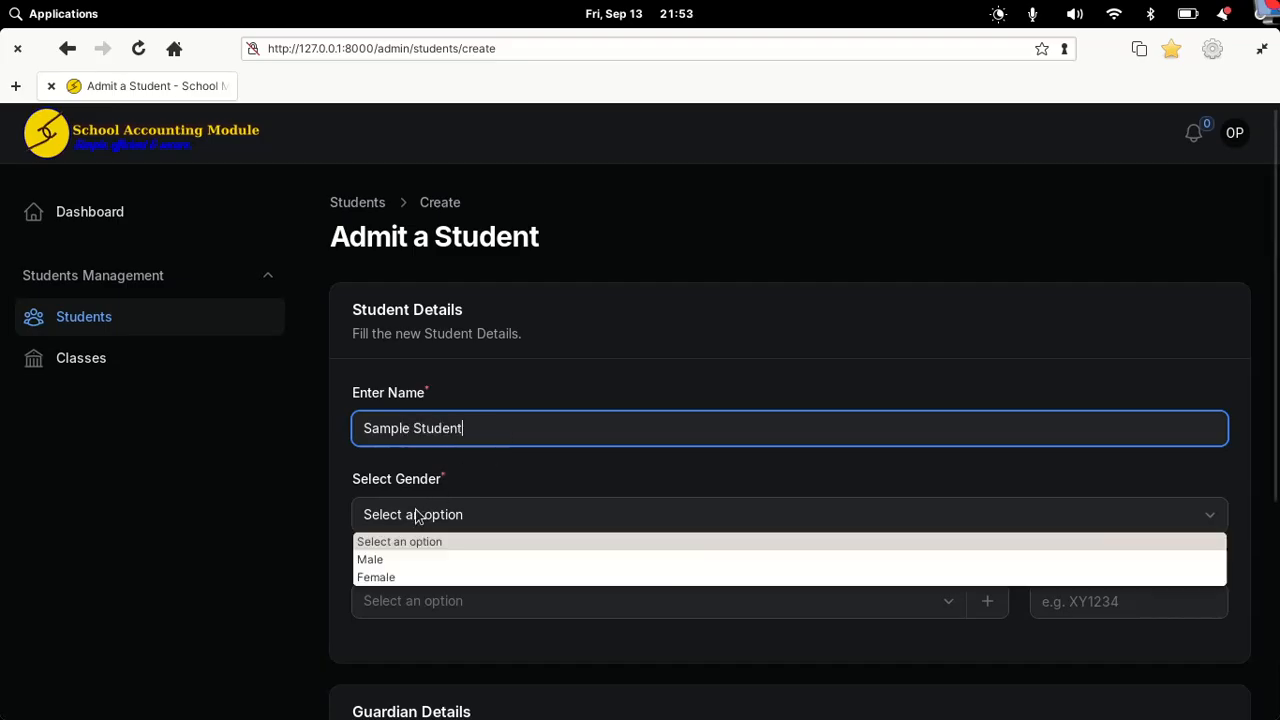
{"action": "left_click", "coordinate": [576, 469]}
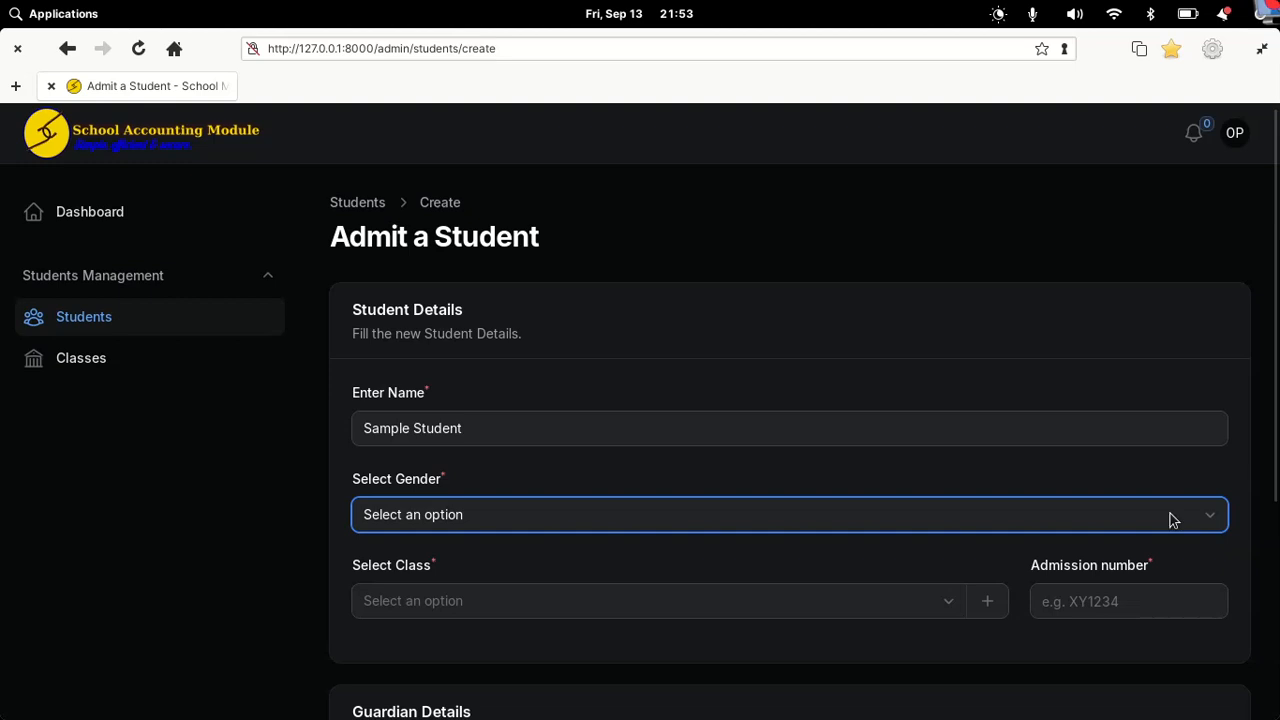
{"action": "left_click", "coordinate": [735, 530]}
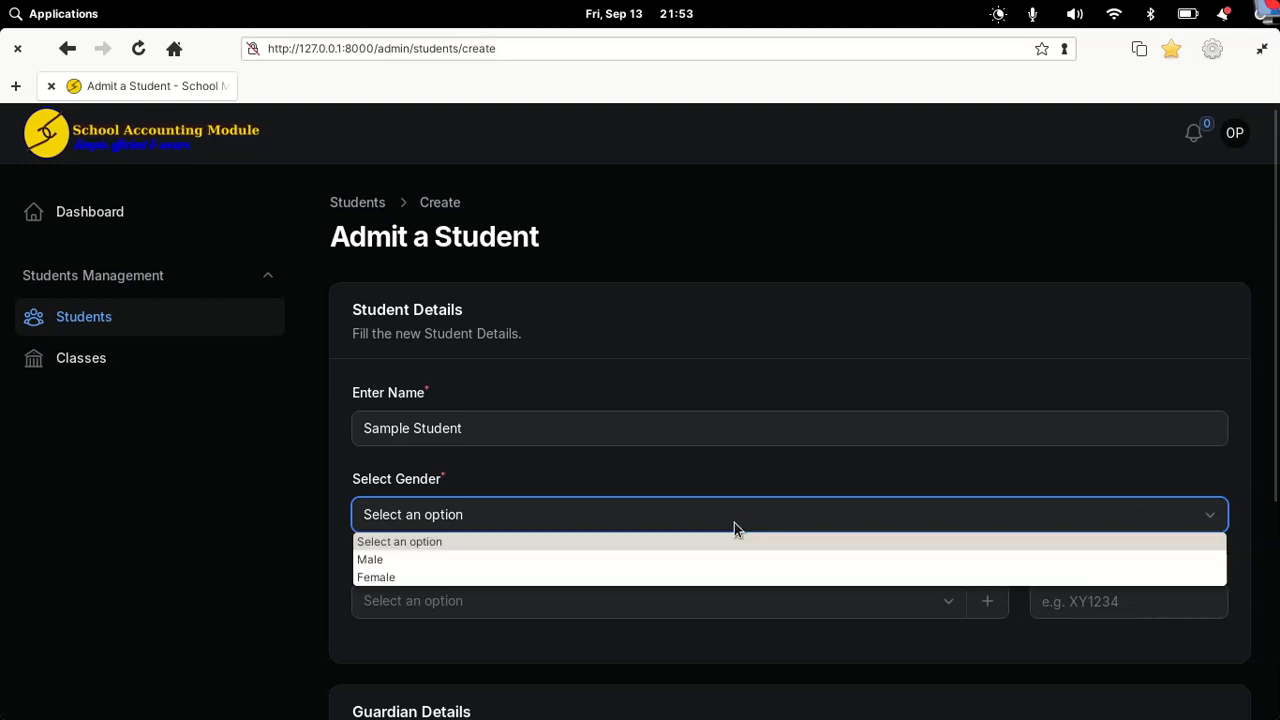
{"action": "left_click", "coordinate": [543, 576]}
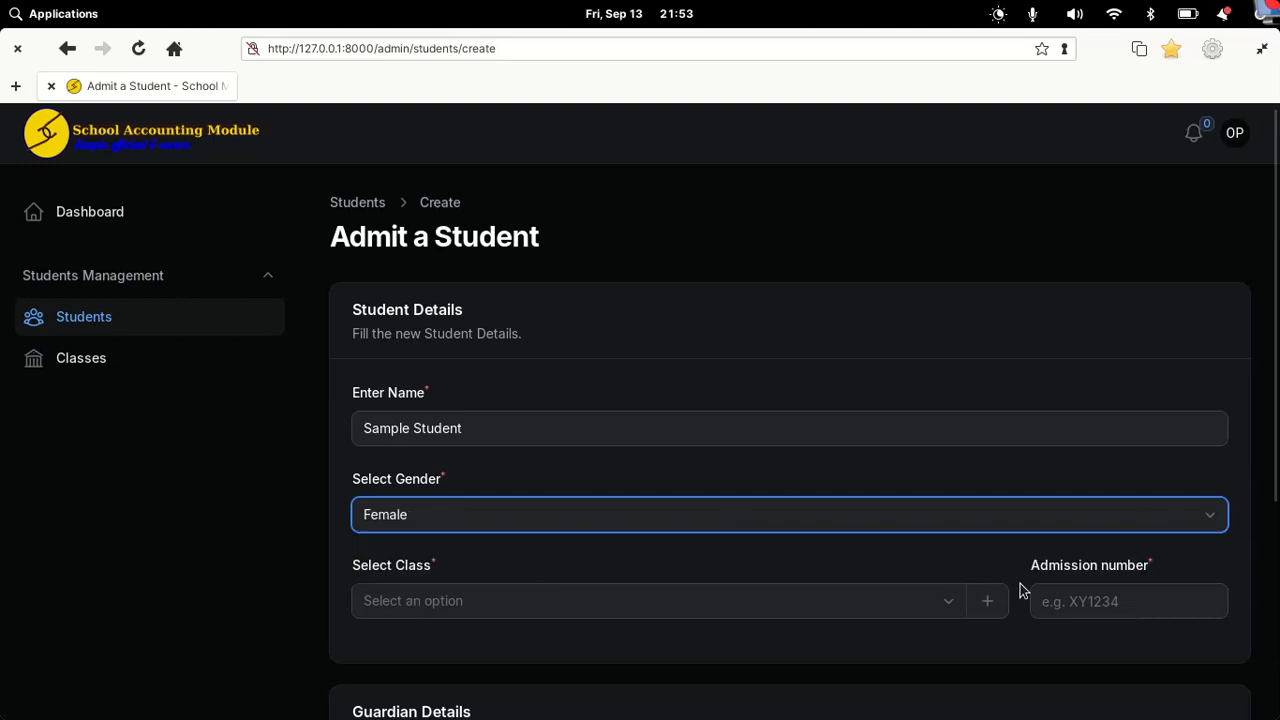
{"action": "left_click", "coordinate": [988, 605]}
{"action": "left_click", "coordinate": [312, 331]}
Step: Create a new class named 'Grade One' from the admission form
{"action": "type", "text": "Pr"}
{"action": "key", "text": "BackSpace"}
{"action": "type", "text": "Grade"}
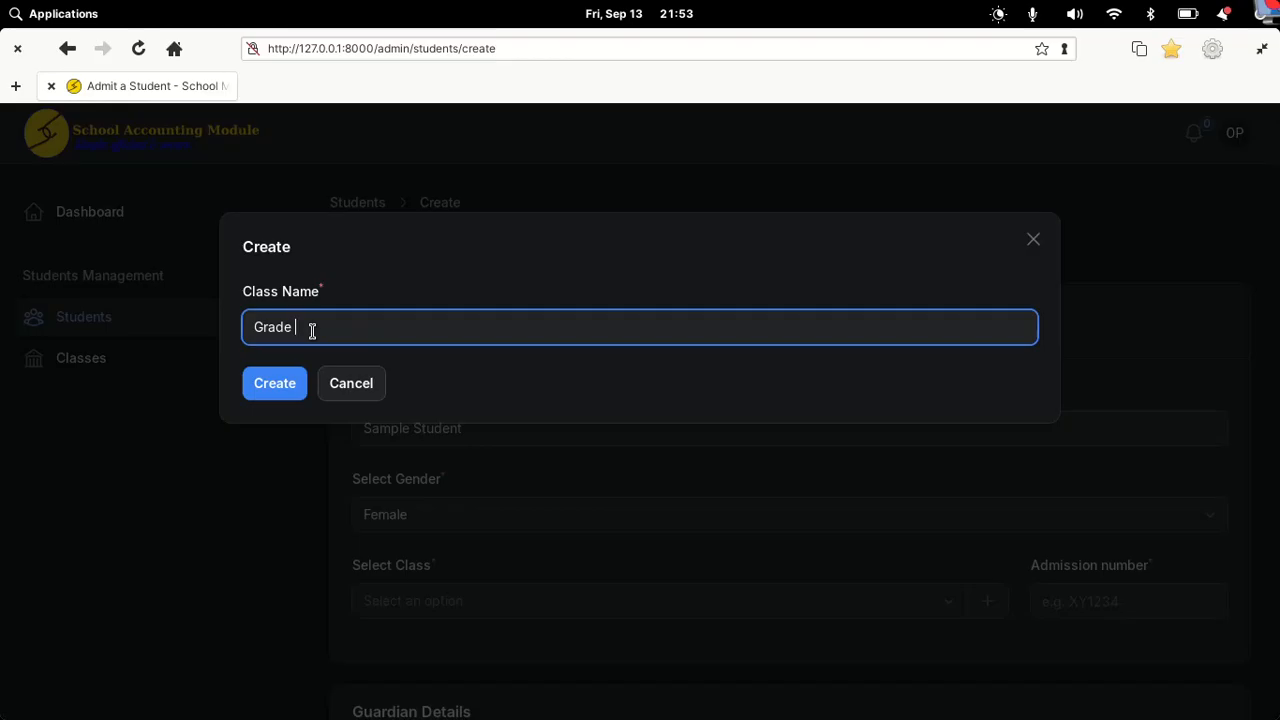
{"action": "type", "text": " One"}
{"action": "left_click", "coordinate": [284, 381]}
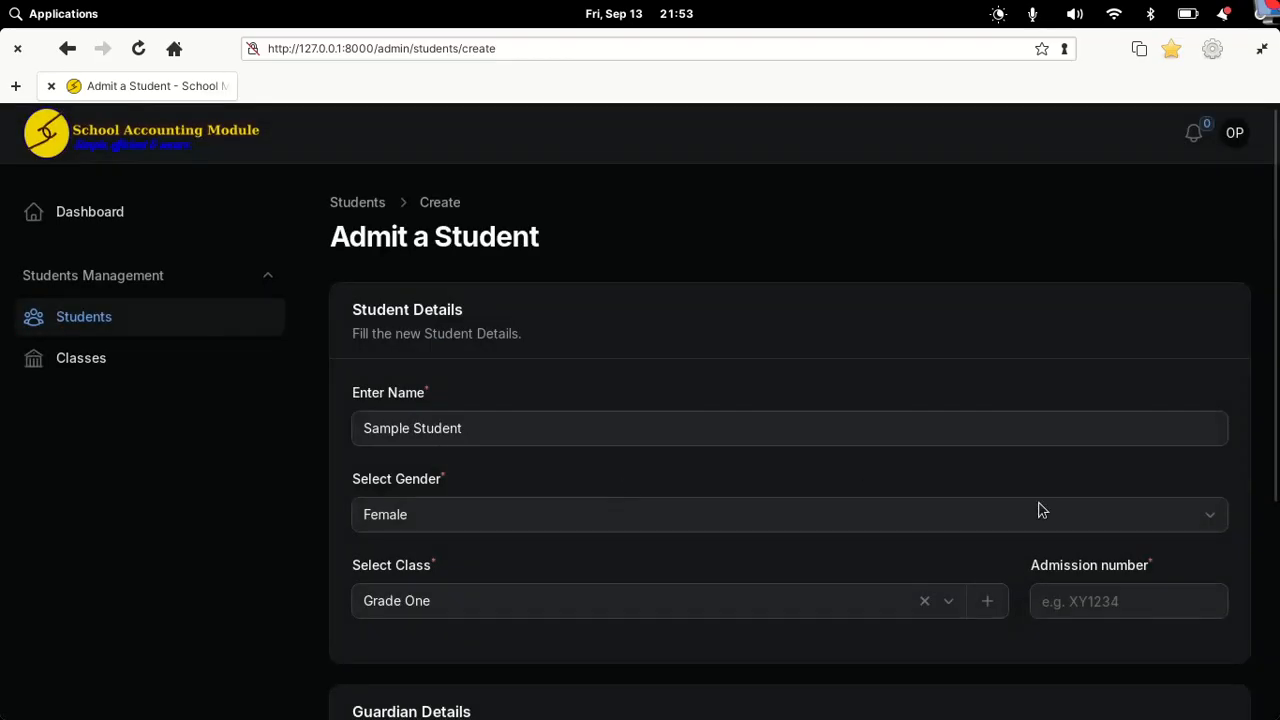
Step: Enter the new student's admission number
{"action": "left_click", "coordinate": [1073, 610]}
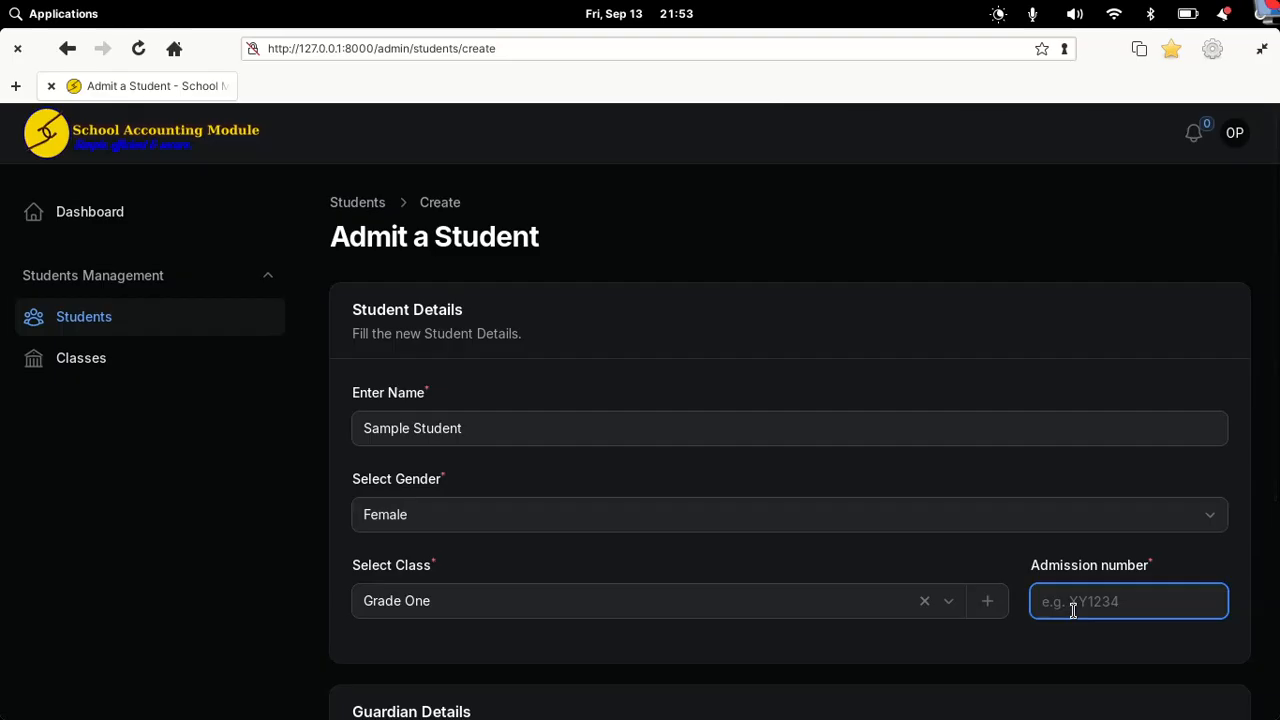
{"action": "type", "text": "SHSAS"}
{"action": "key", "text": "BackSpace"}
{"action": "key", "text": "BackSpace"}
{"action": "key", "text": "BackSpace"}
{"action": "type", "text": "455"}
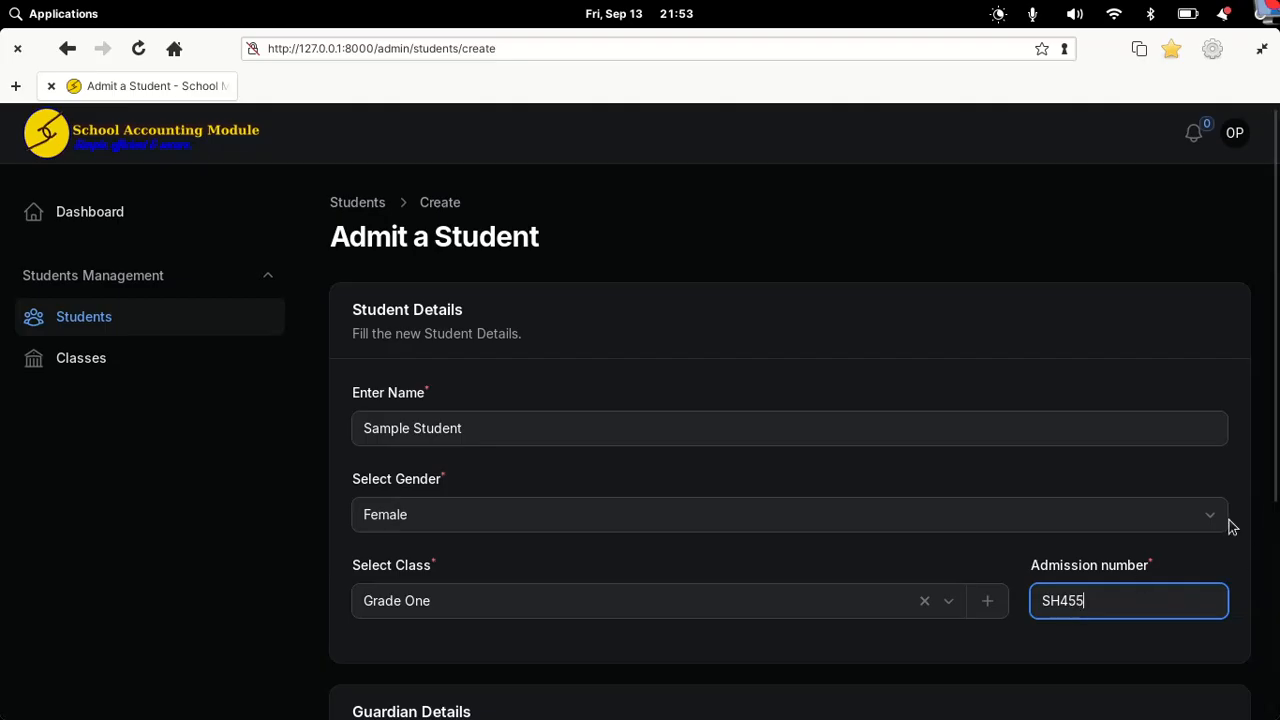
Step: Fill in the guardian's name and phone number, then submit the admission
{"action": "scroll", "coordinate": [1231, 525], "scroll_direction": "down", "scroll_amount": 3}
{"action": "left_click", "coordinate": [493, 518]}
{"action": "type", "text": "Mama"}
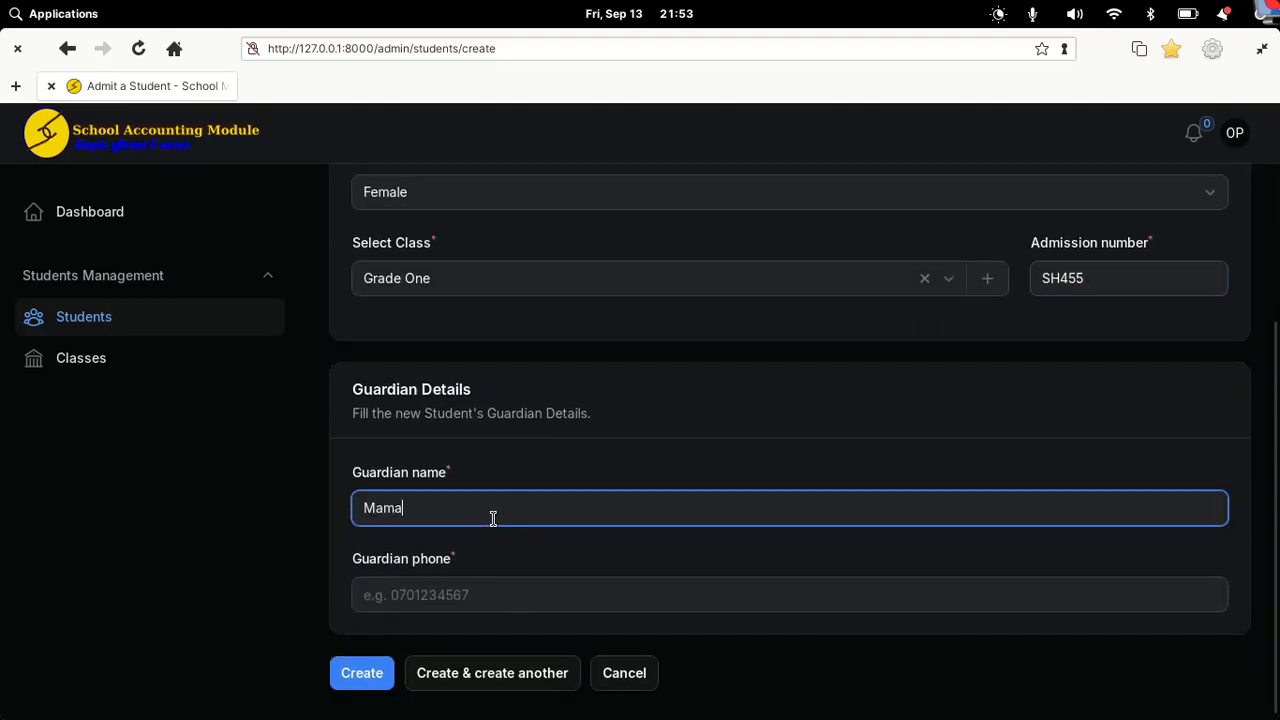
{"action": "type", "text": " Sample"}
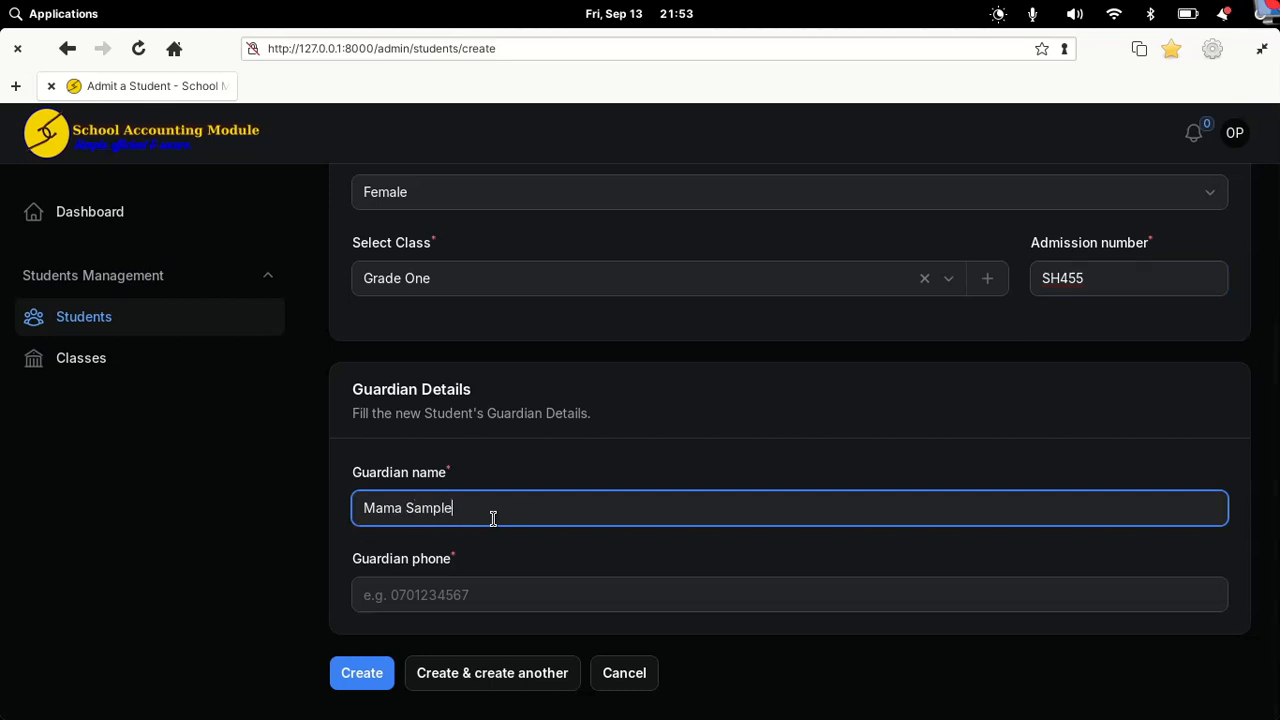
{"action": "left_click", "coordinate": [409, 597]}
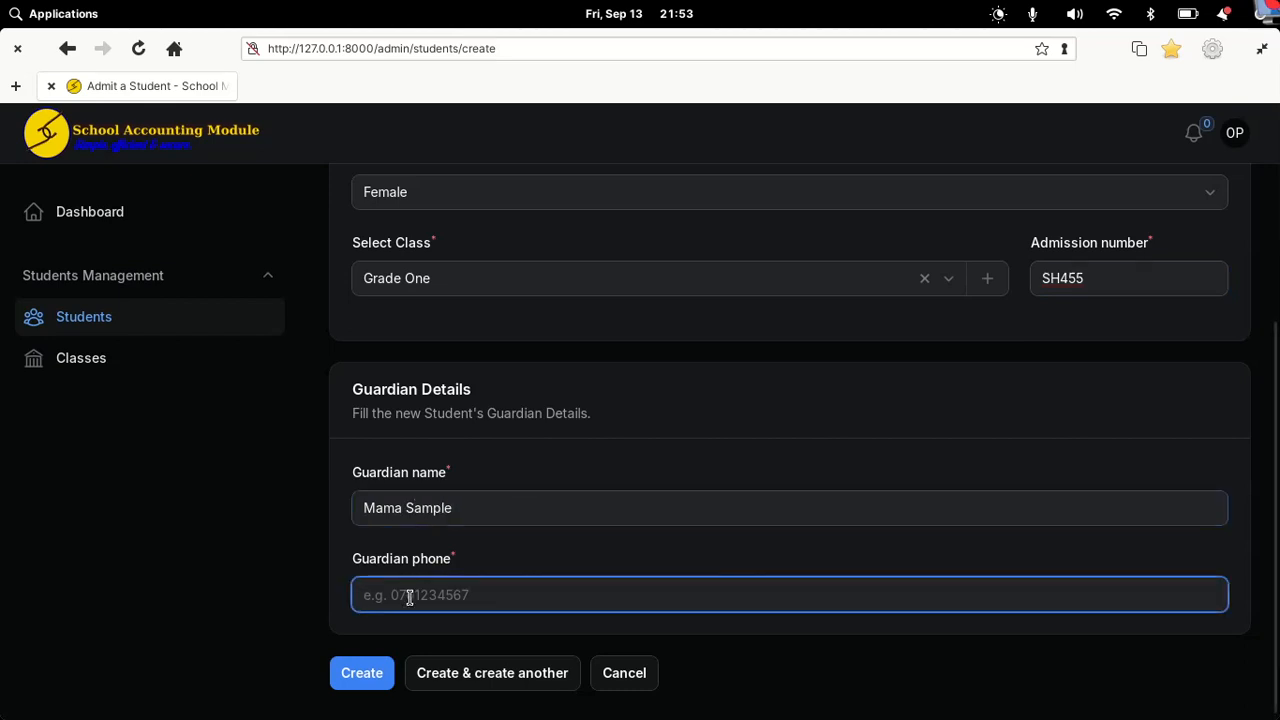
{"action": "type", "text": "07"}
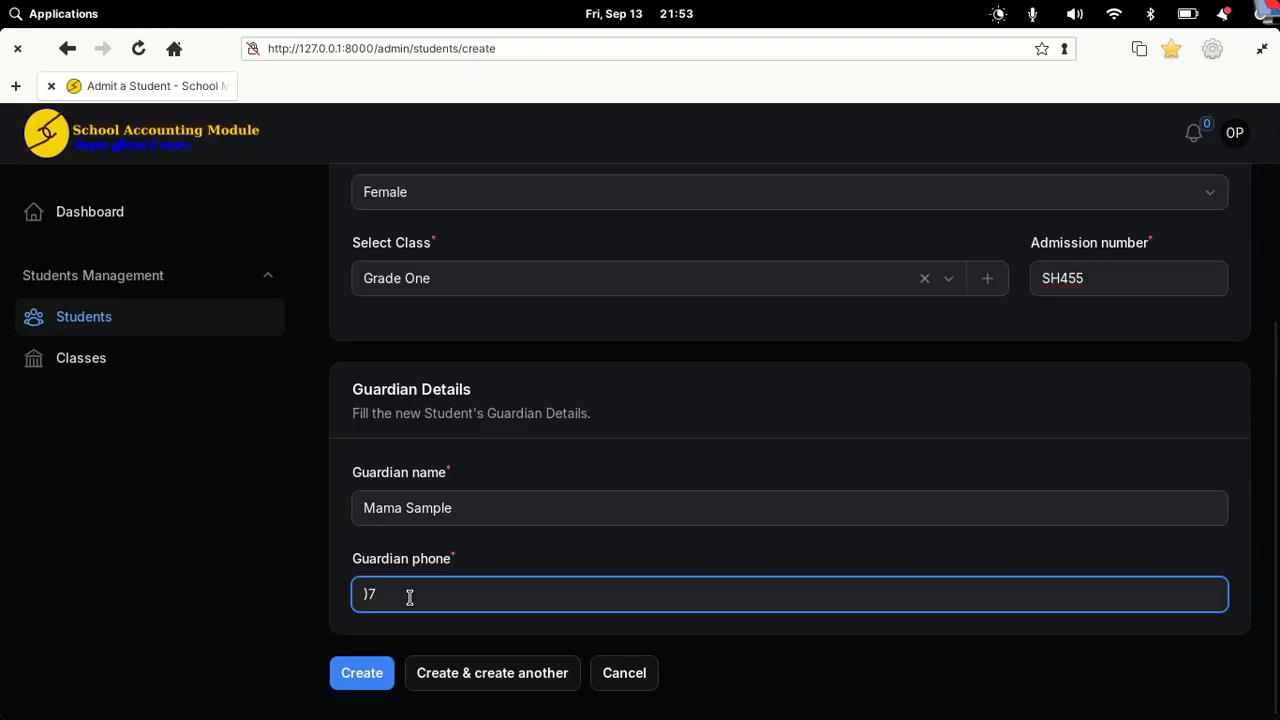
{"action": "key", "text": "BackSpace"}
{"action": "key", "text": "BackSpace"}
{"action": "type", "text": "0794949494"}
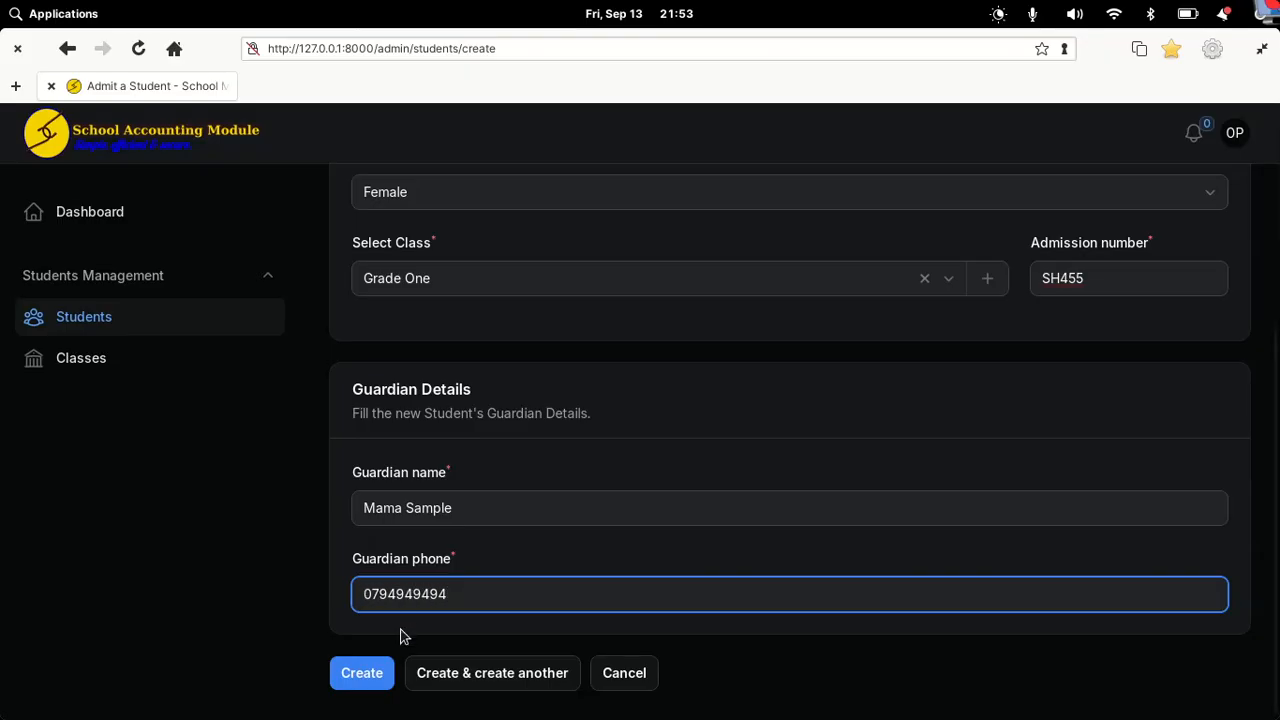
{"action": "left_click", "coordinate": [369, 672]}
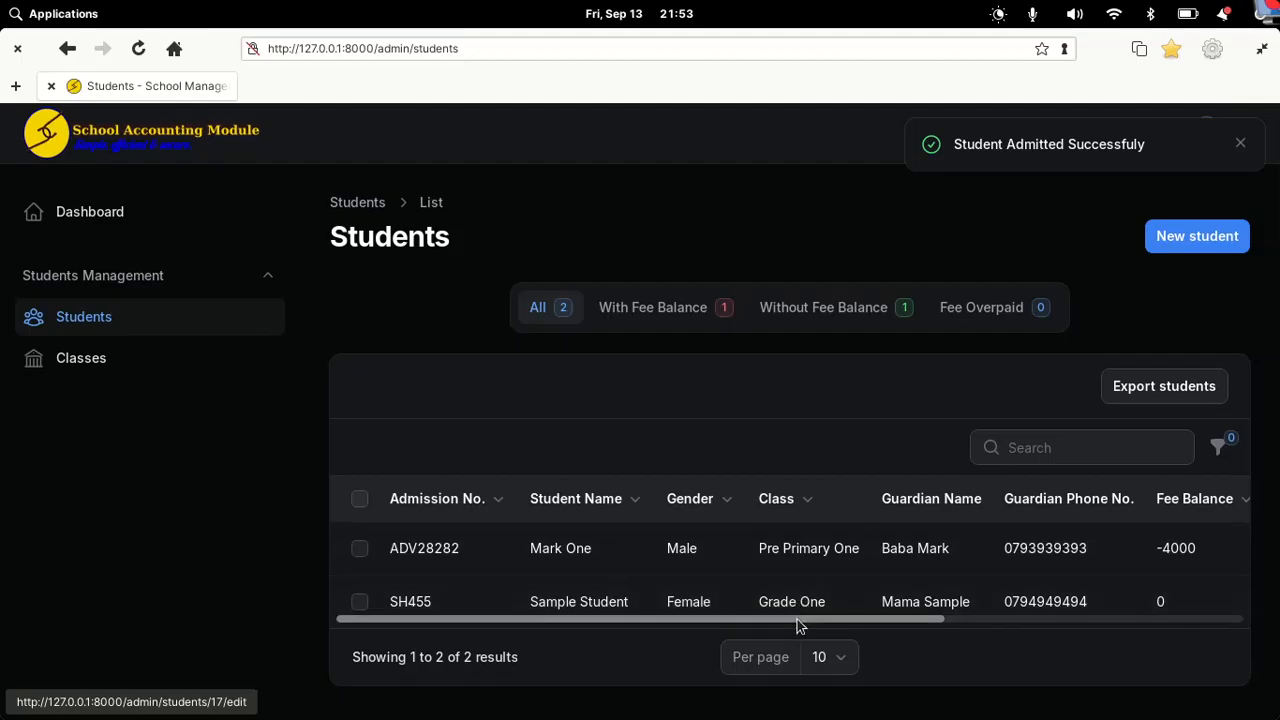
Step: Filter students to Without Fee Balance, then return to the admin's Fee Structures window
{"action": "left_click_drag", "start_coordinate": [795, 622], "coordinate": [972, 622]}
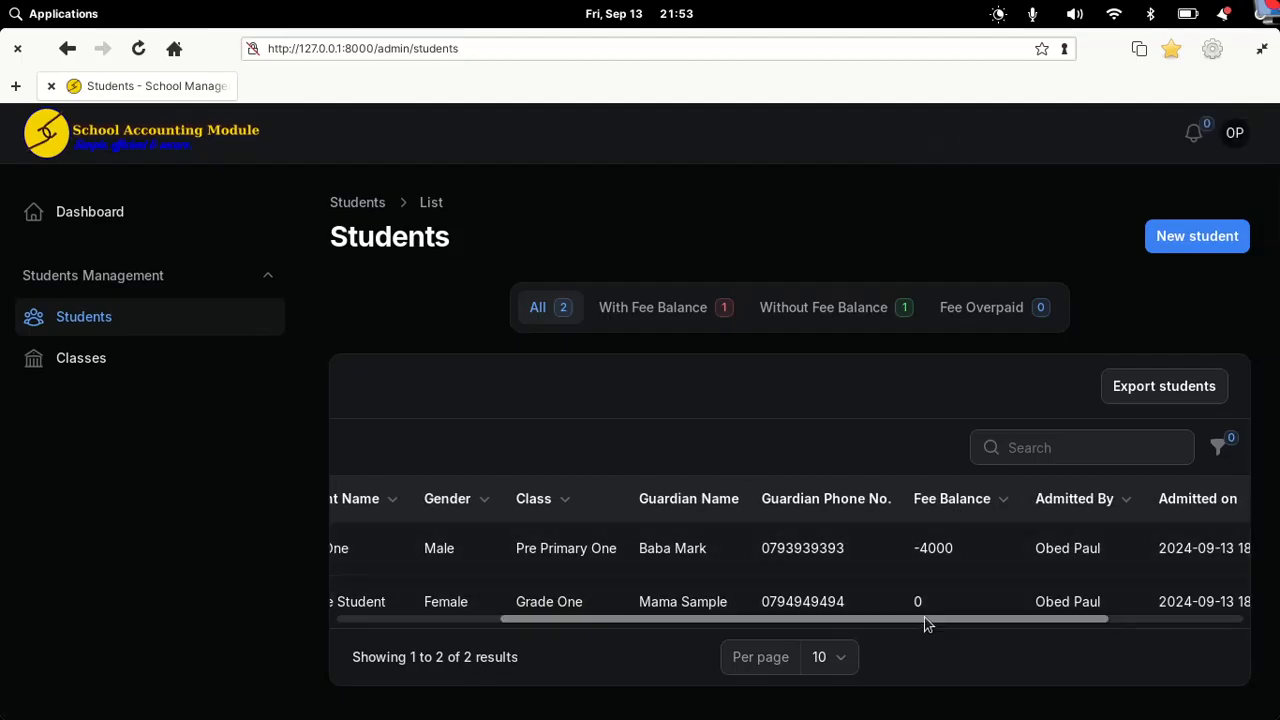
{"action": "left_click", "coordinate": [811, 310]}
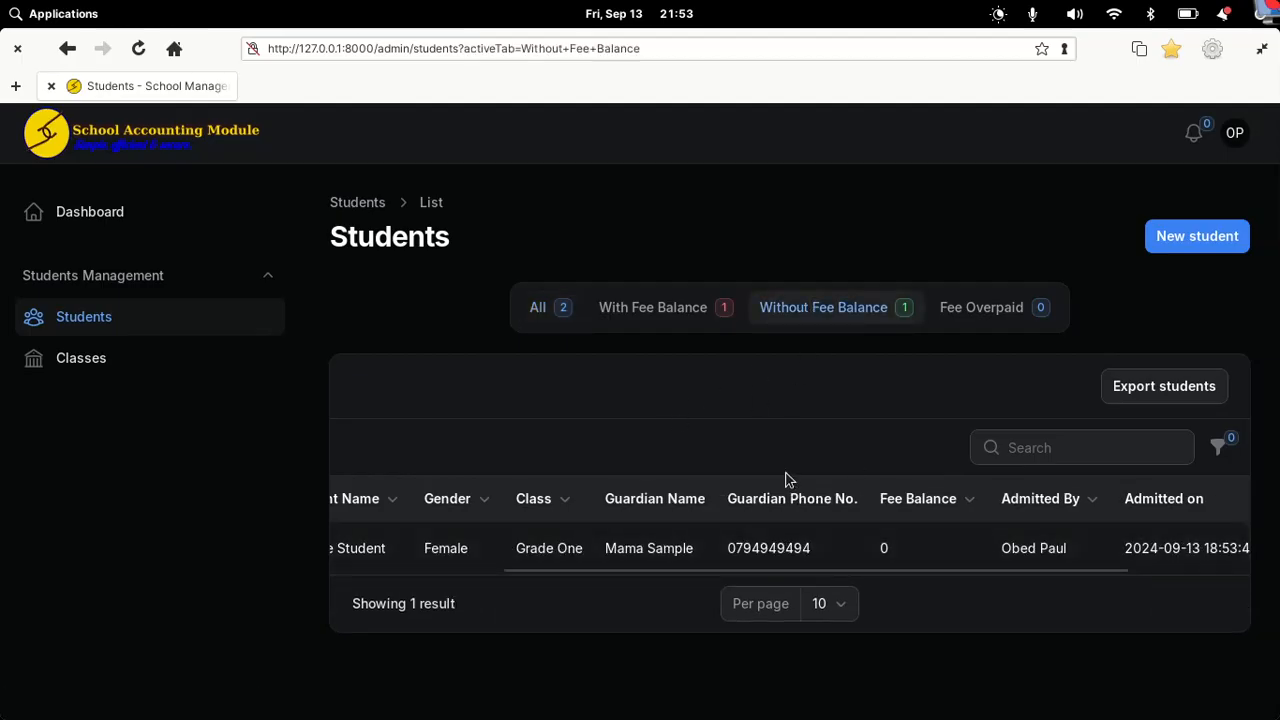
{"action": "left_click_drag", "start_coordinate": [896, 570], "coordinate": [586, 576]}
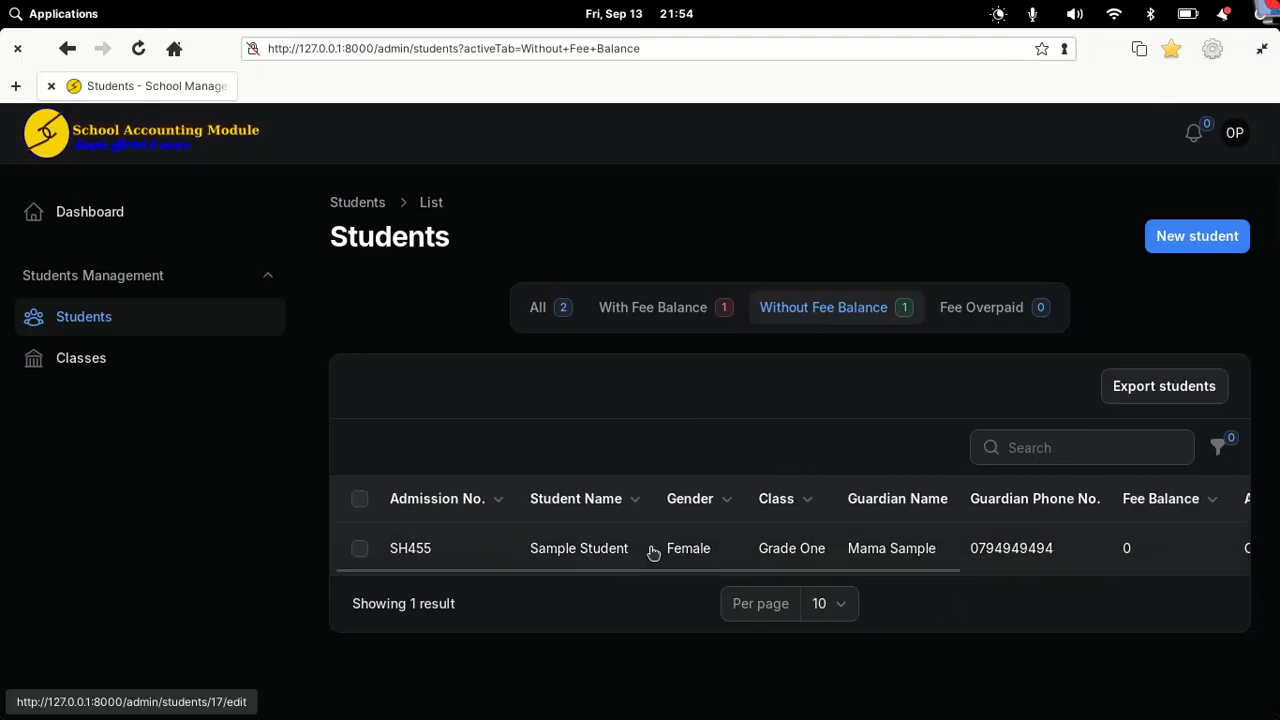
{"action": "mouse_move", "coordinate": [905, 702]}
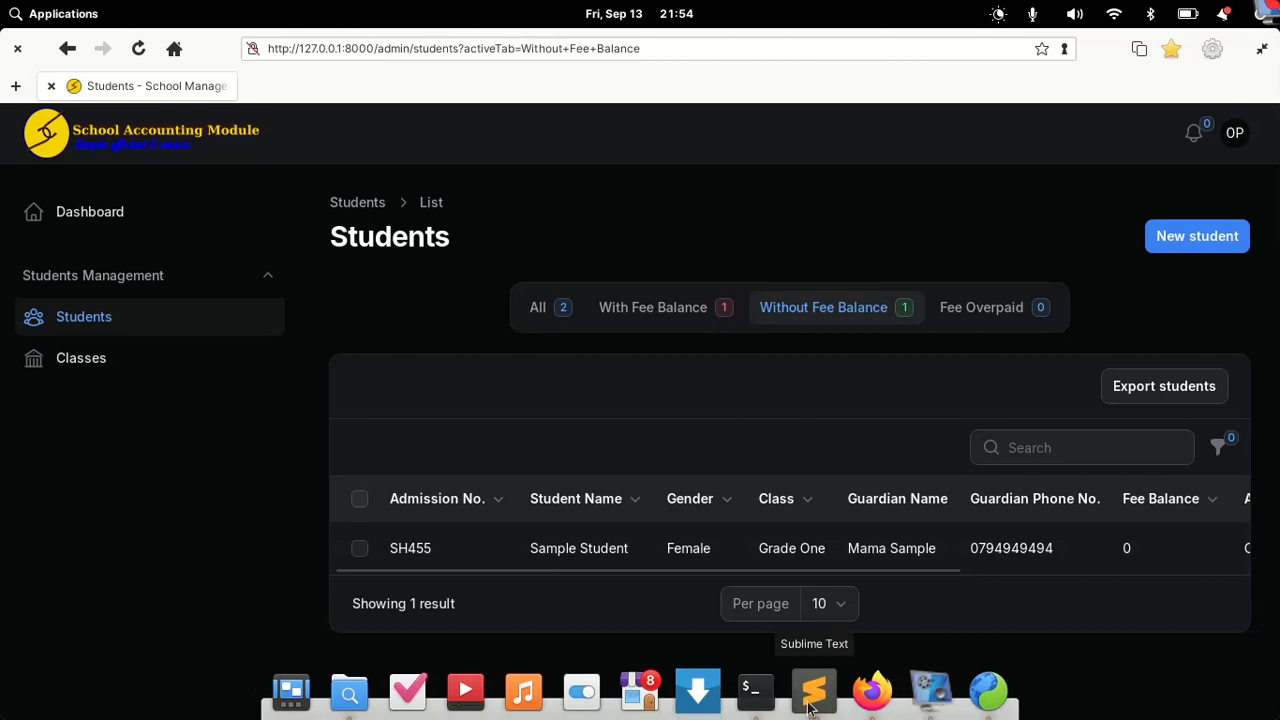
{"action": "left_click", "coordinate": [872, 695]}
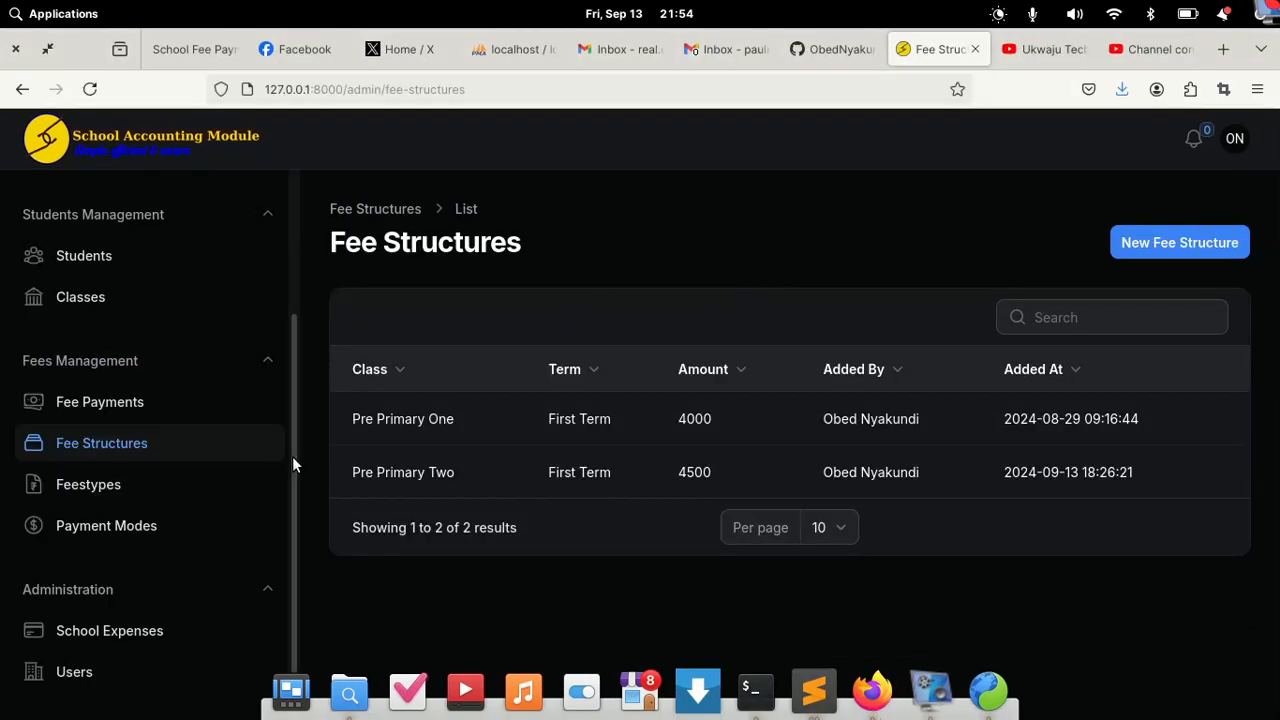
Step: Create a Grade One, First Term fee structure with amount 5000
{"action": "left_click", "coordinate": [87, 418]}
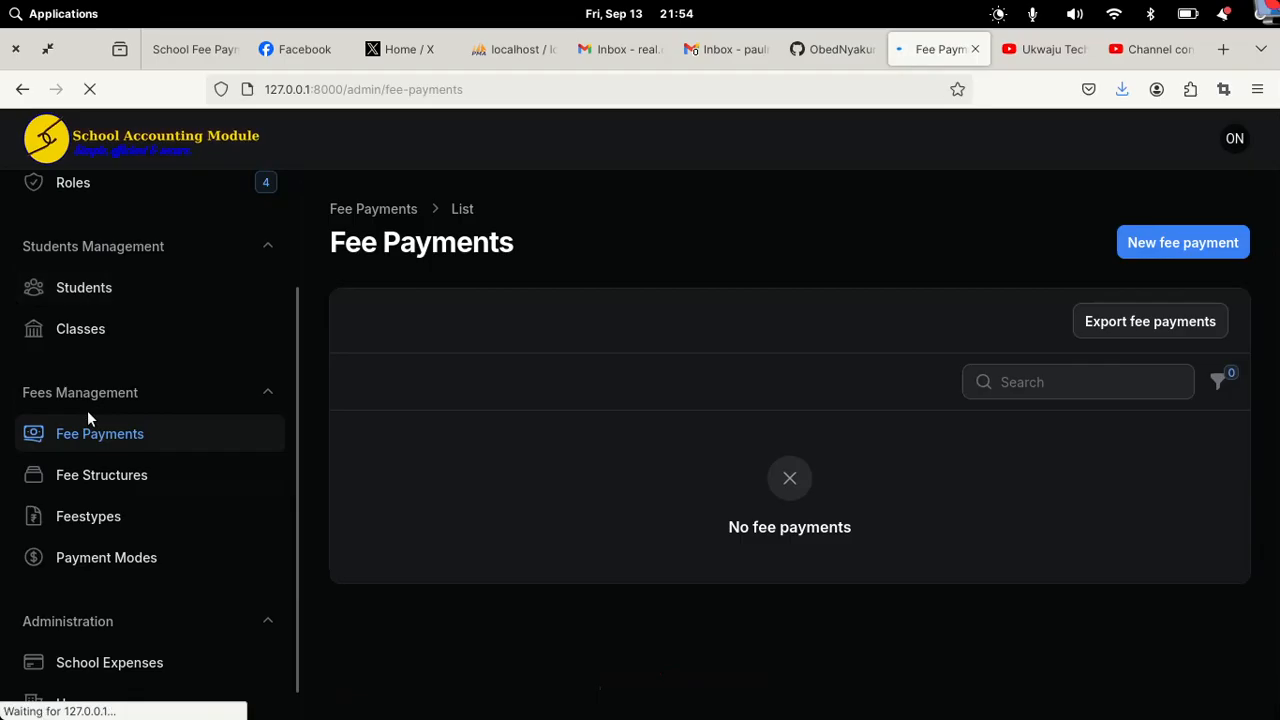
{"action": "left_click", "coordinate": [80, 475]}
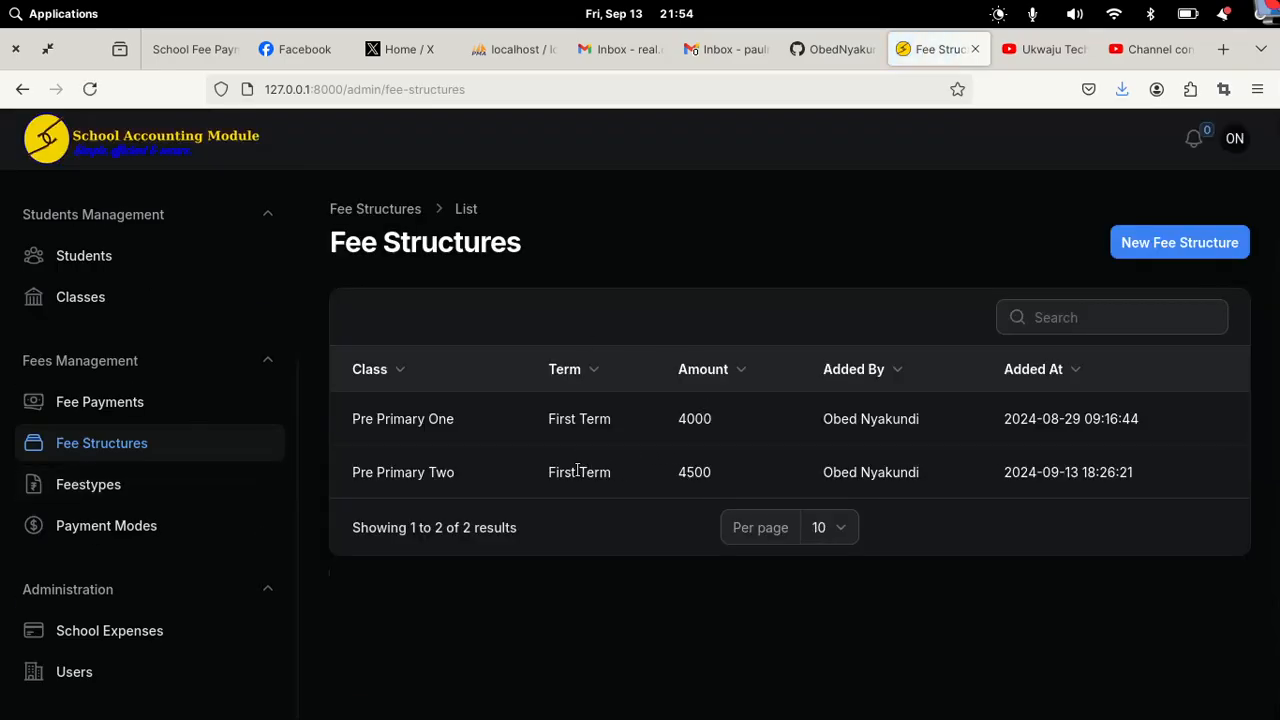
{"action": "left_click", "coordinate": [1195, 250]}
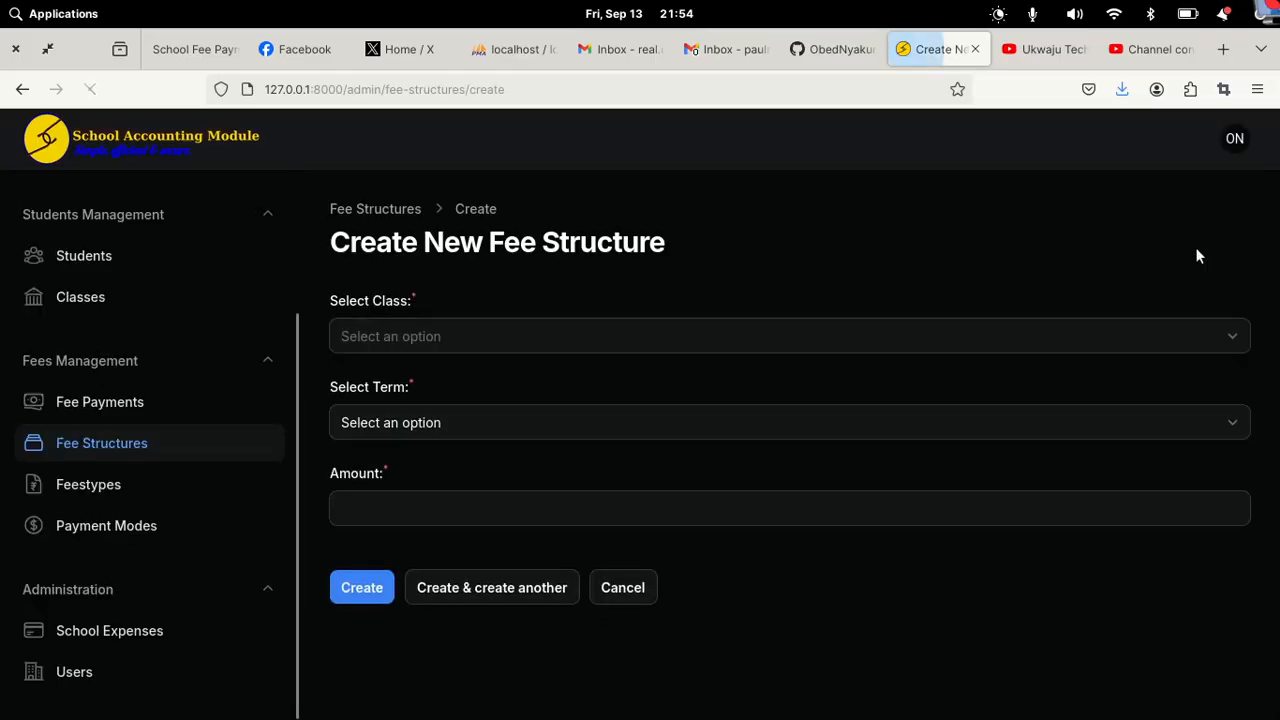
{"action": "left_click", "coordinate": [580, 340]}
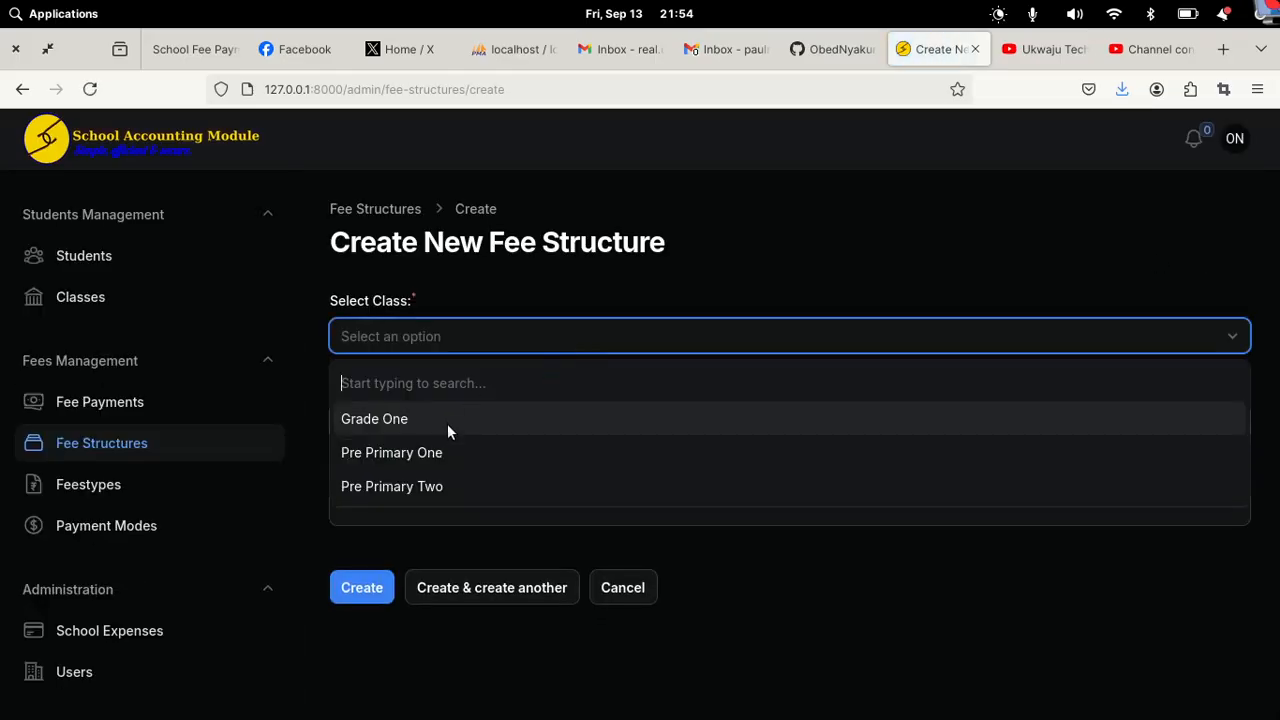
{"action": "left_click", "coordinate": [432, 420]}
{"action": "left_click", "coordinate": [432, 422]}
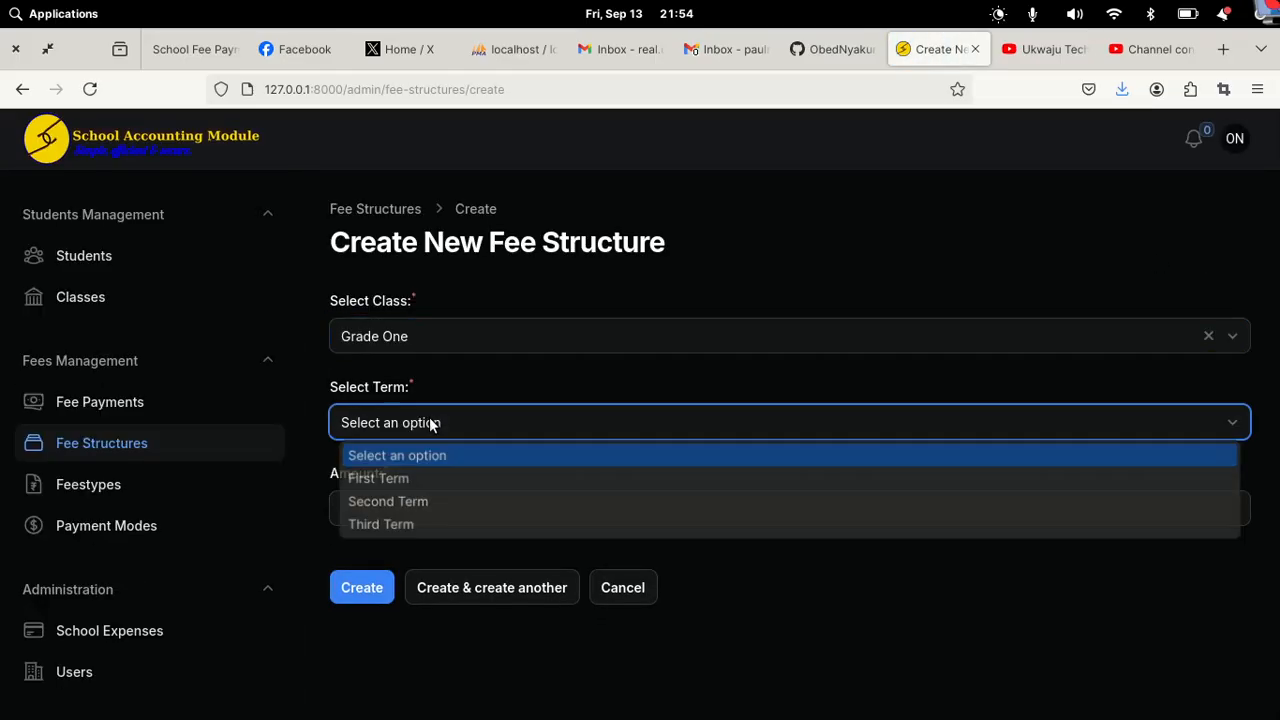
{"action": "left_click", "coordinate": [396, 478]}
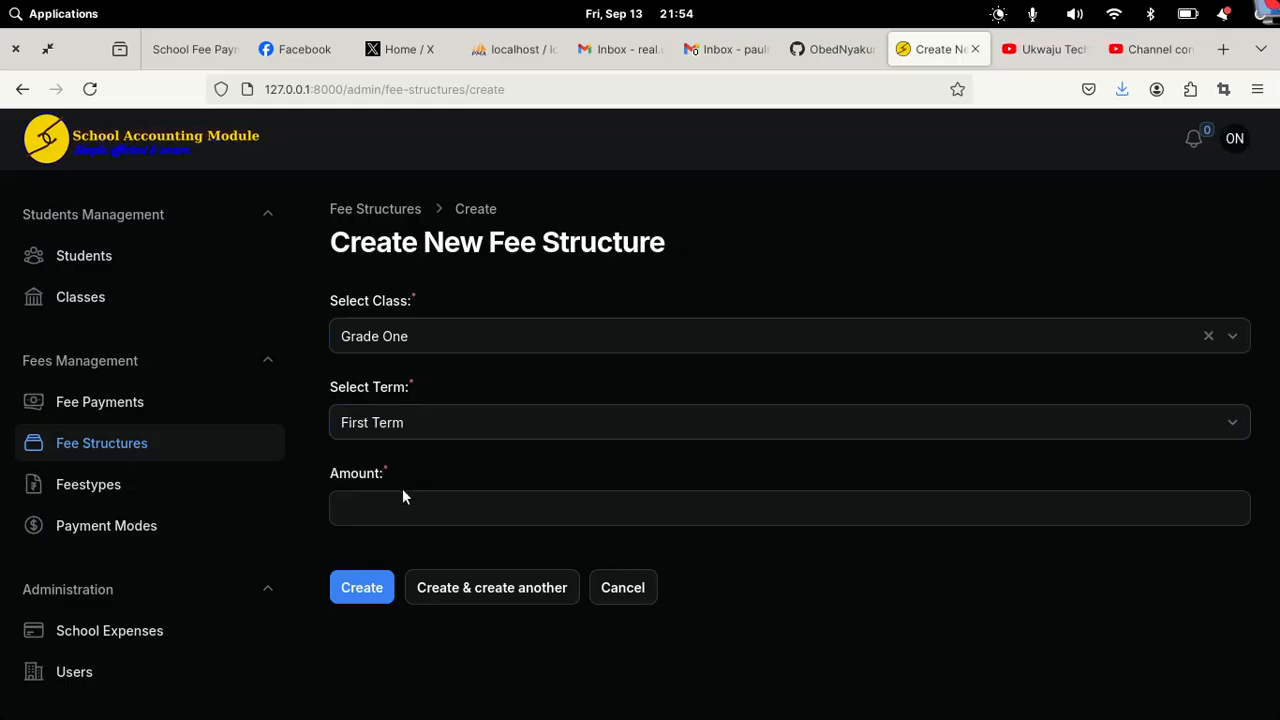
{"action": "left_click", "coordinate": [408, 500]}
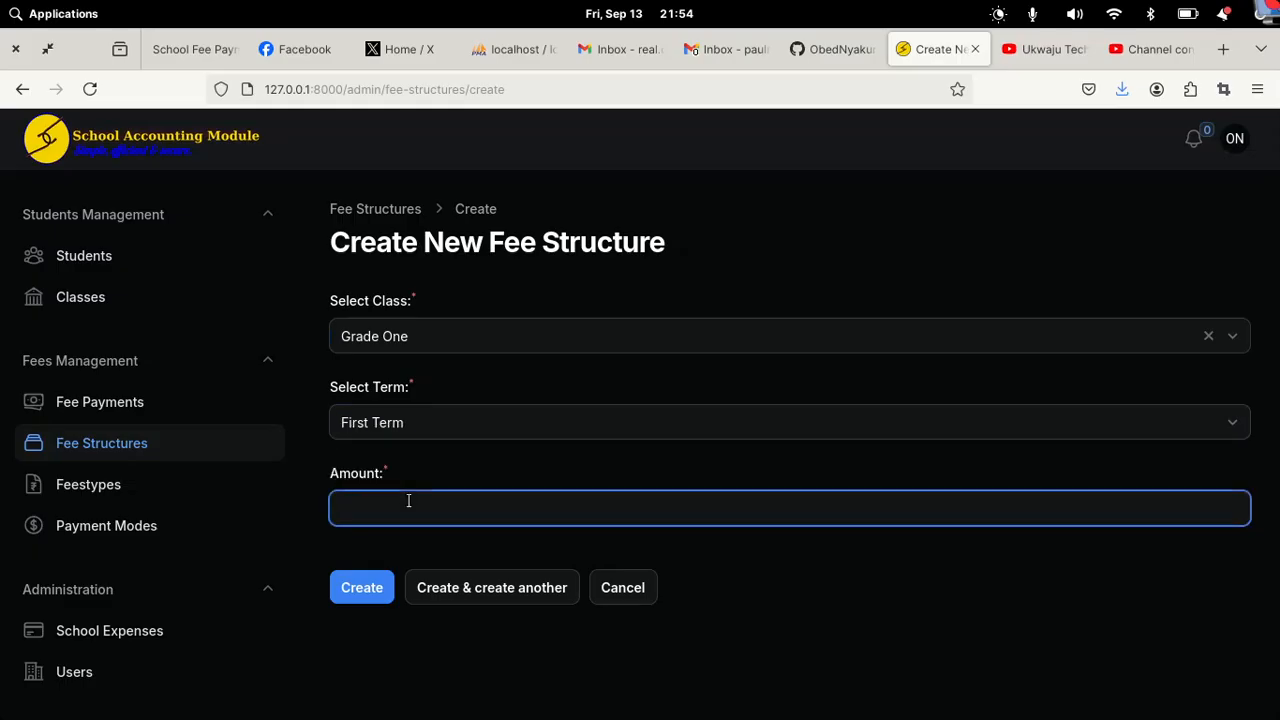
{"action": "type", "text": "30"}
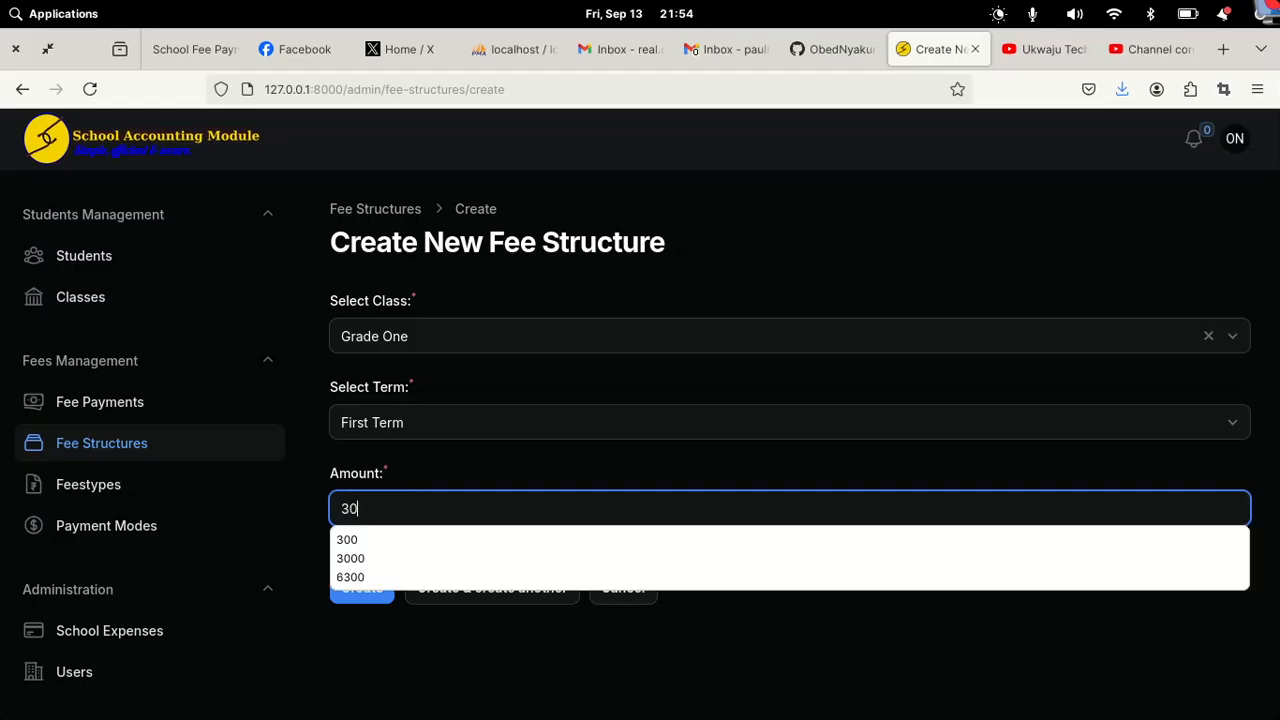
{"action": "key", "text": "BackSpace"}
{"action": "key", "text": "BackSpace"}
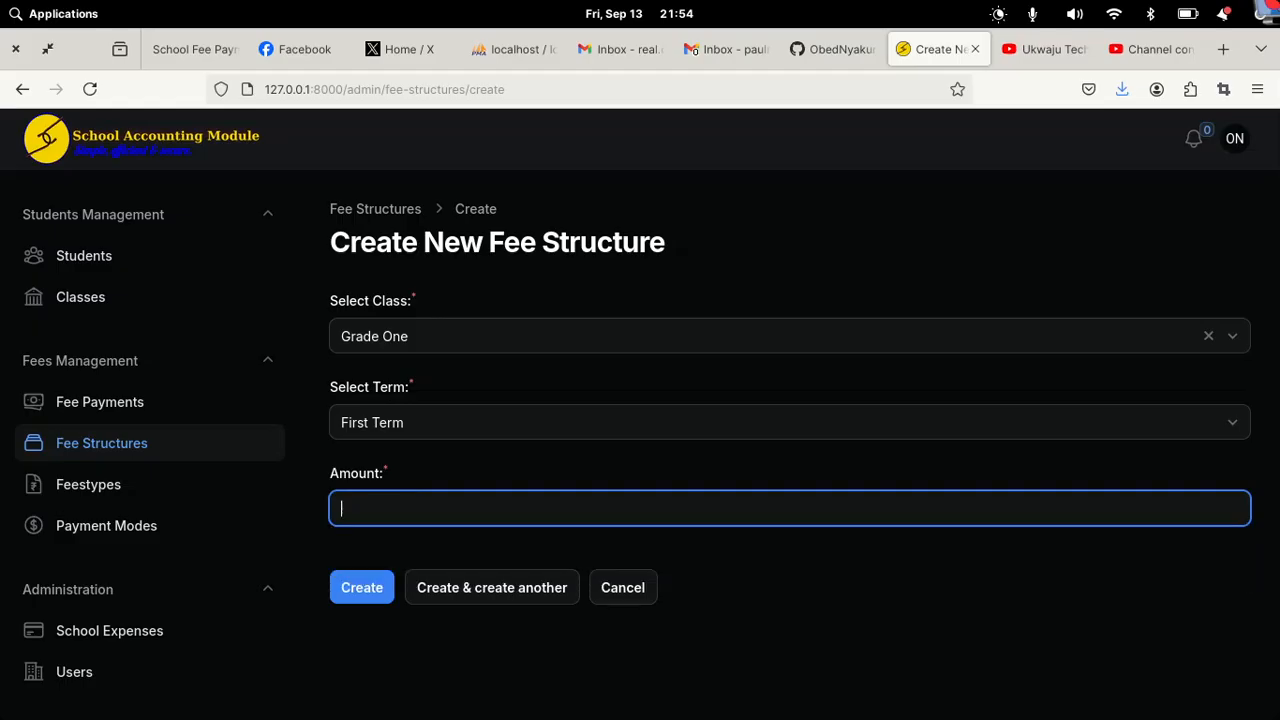
{"action": "type", "text": "5000"}
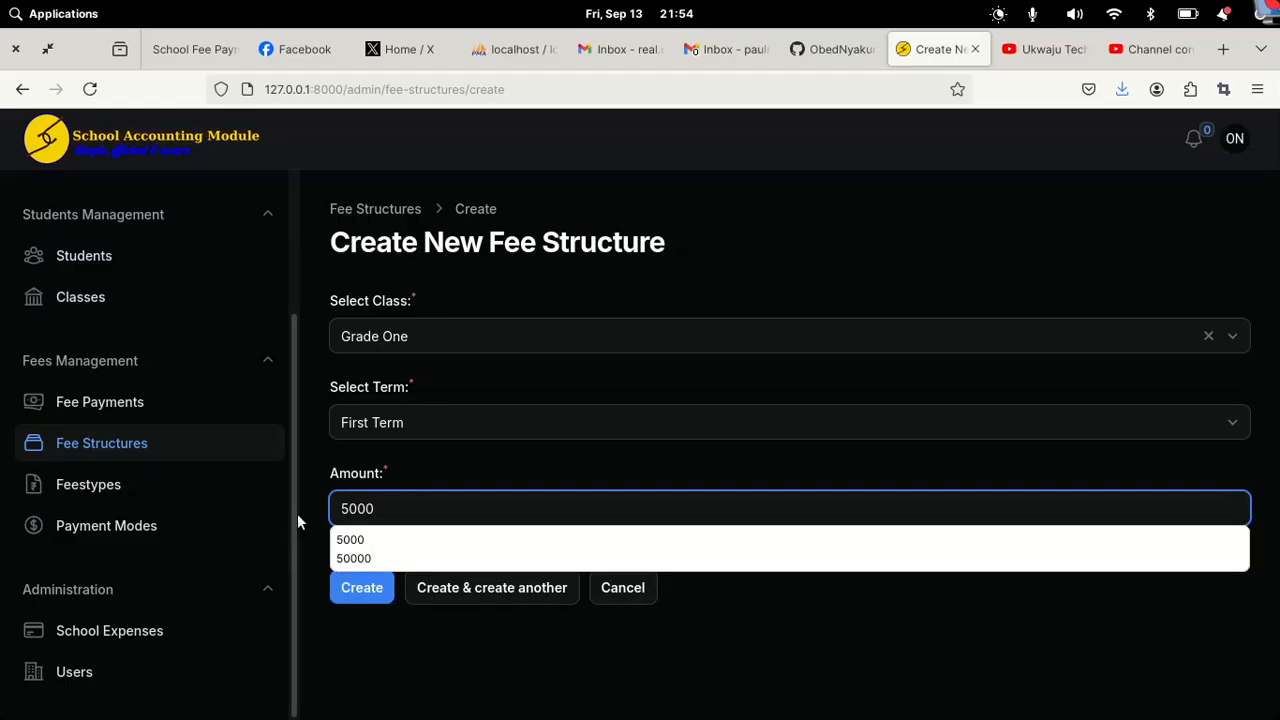
{"action": "left_click", "coordinate": [373, 596]}
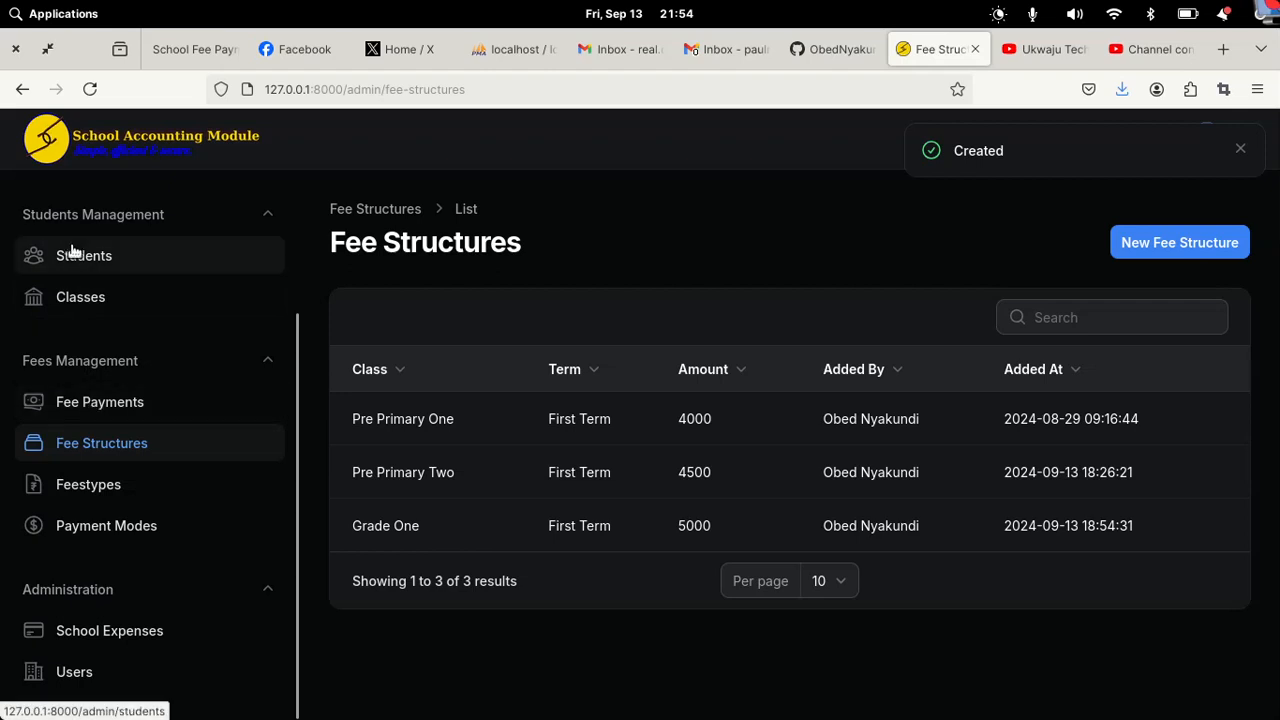
Step: Review both students' columns in the Students table, then check the Dashboard totals
{"action": "scroll", "coordinate": [65, 265], "scroll_direction": "up", "scroll_amount": 3}
{"action": "scroll", "coordinate": [65, 265], "scroll_direction": "up", "scroll_amount": 1}
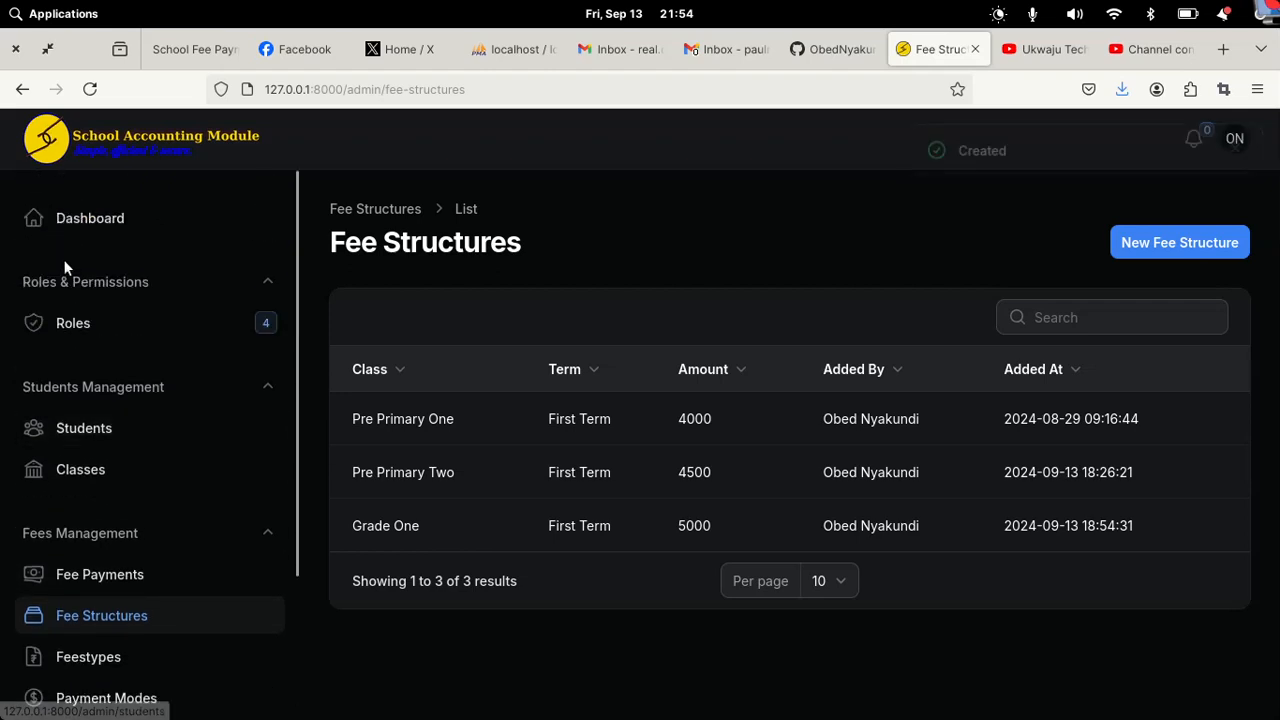
{"action": "left_click", "coordinate": [75, 430]}
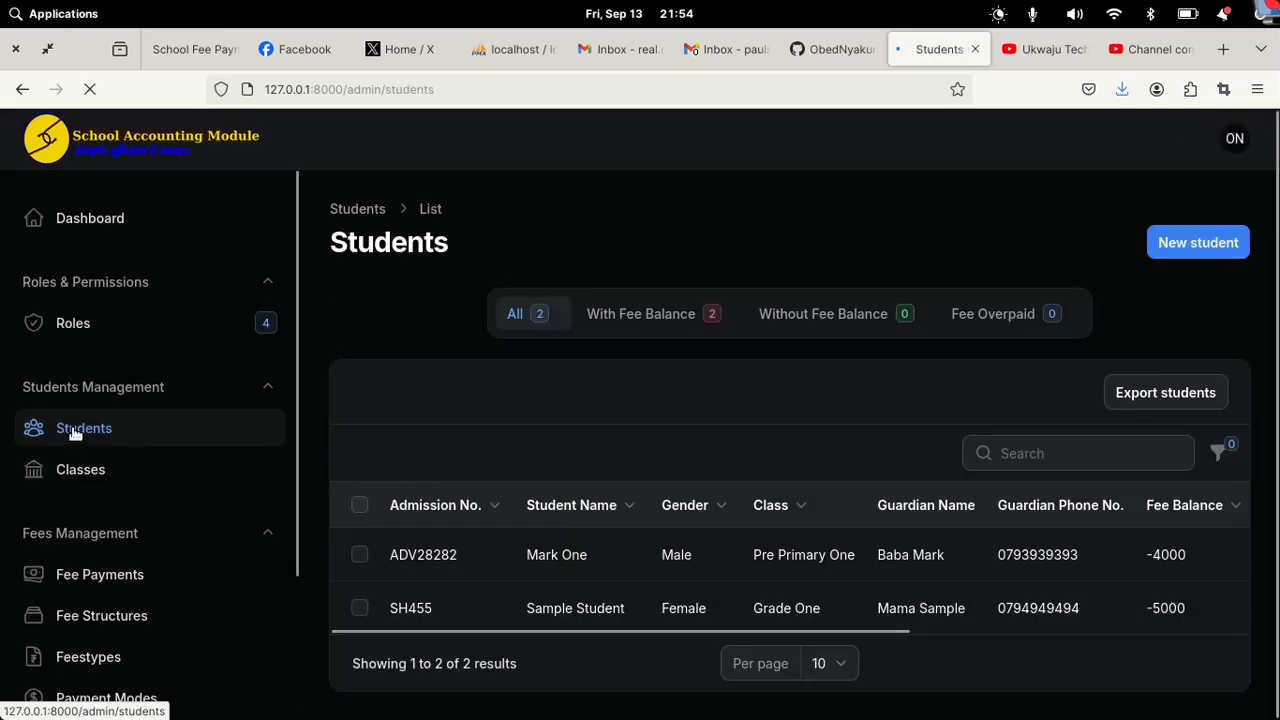
{"action": "left_click_drag", "start_coordinate": [645, 633], "coordinate": [778, 627]}
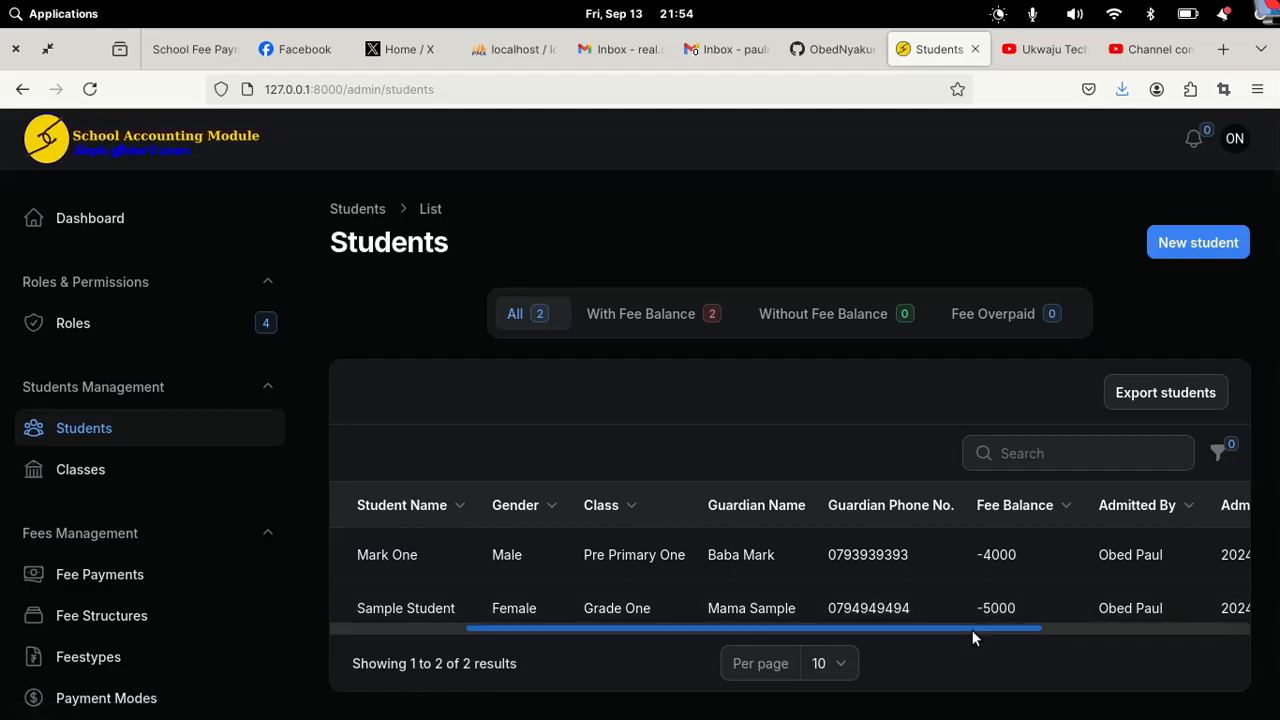
{"action": "left_click_drag", "start_coordinate": [972, 630], "coordinate": [973, 629]}
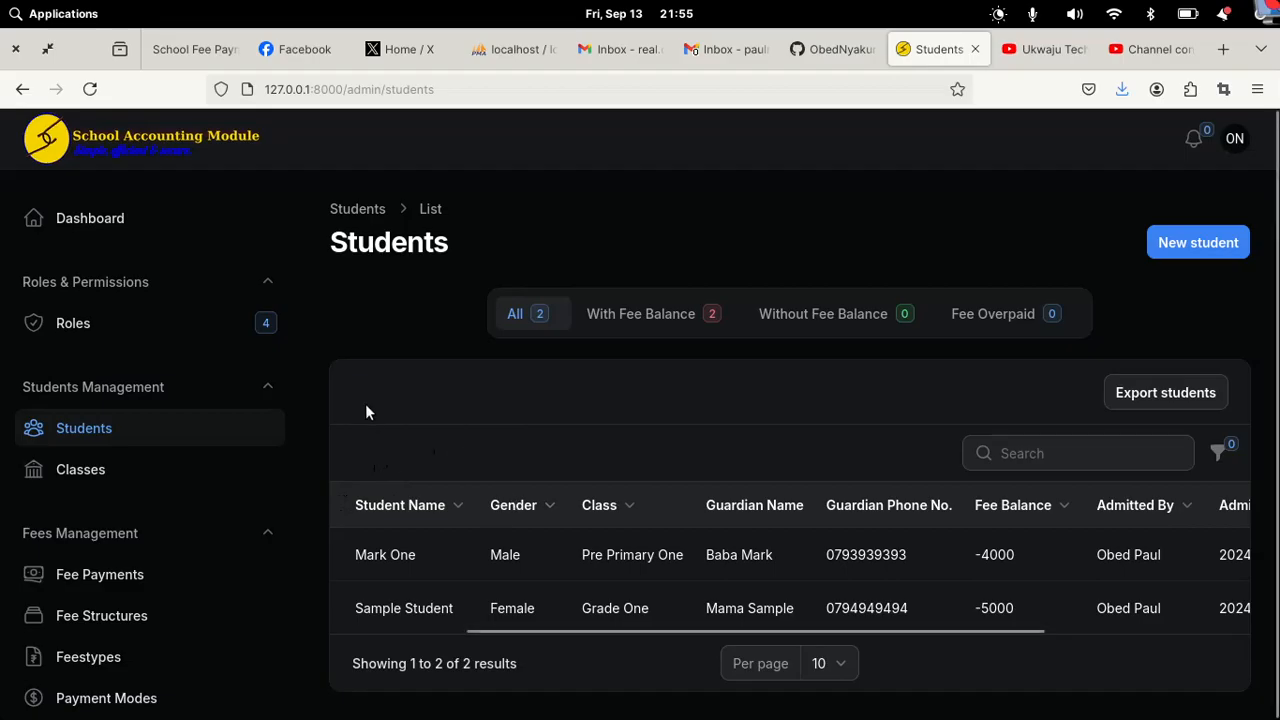
{"action": "left_click", "coordinate": [85, 239]}
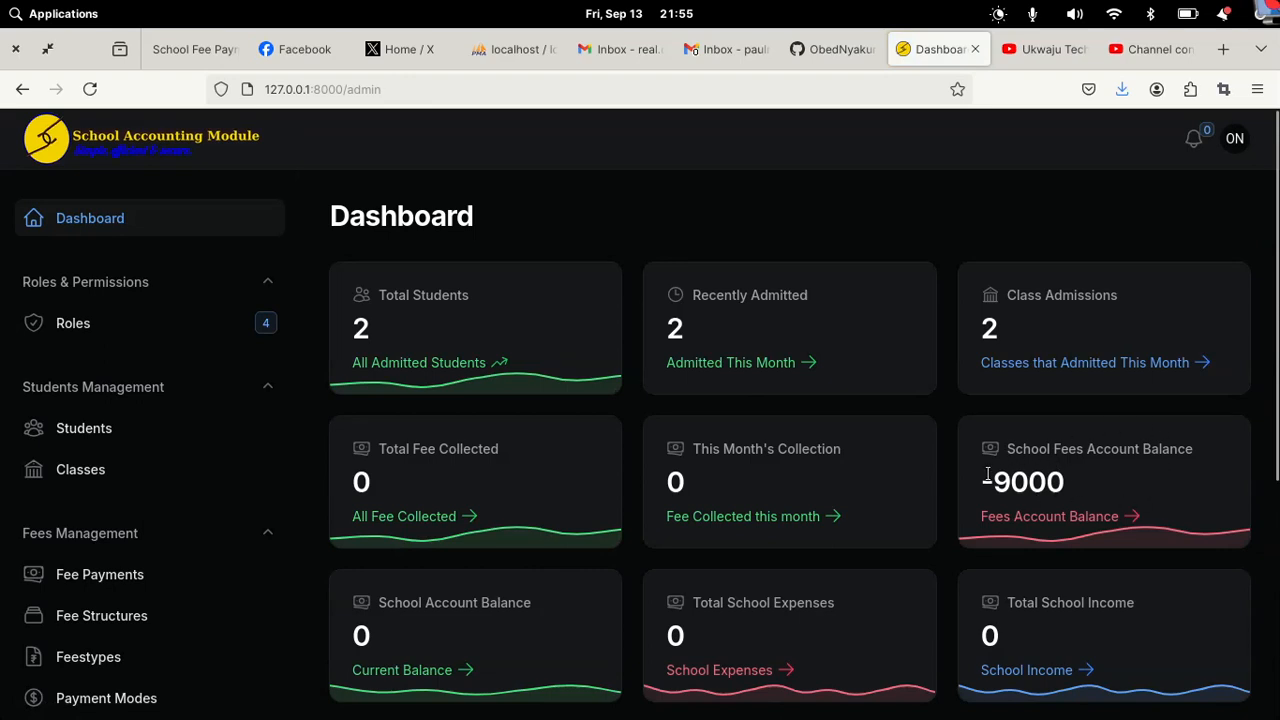
Step: Record a 7000 Tuition Fees payment in Cash for the first listed student
{"action": "left_click", "coordinate": [68, 578]}
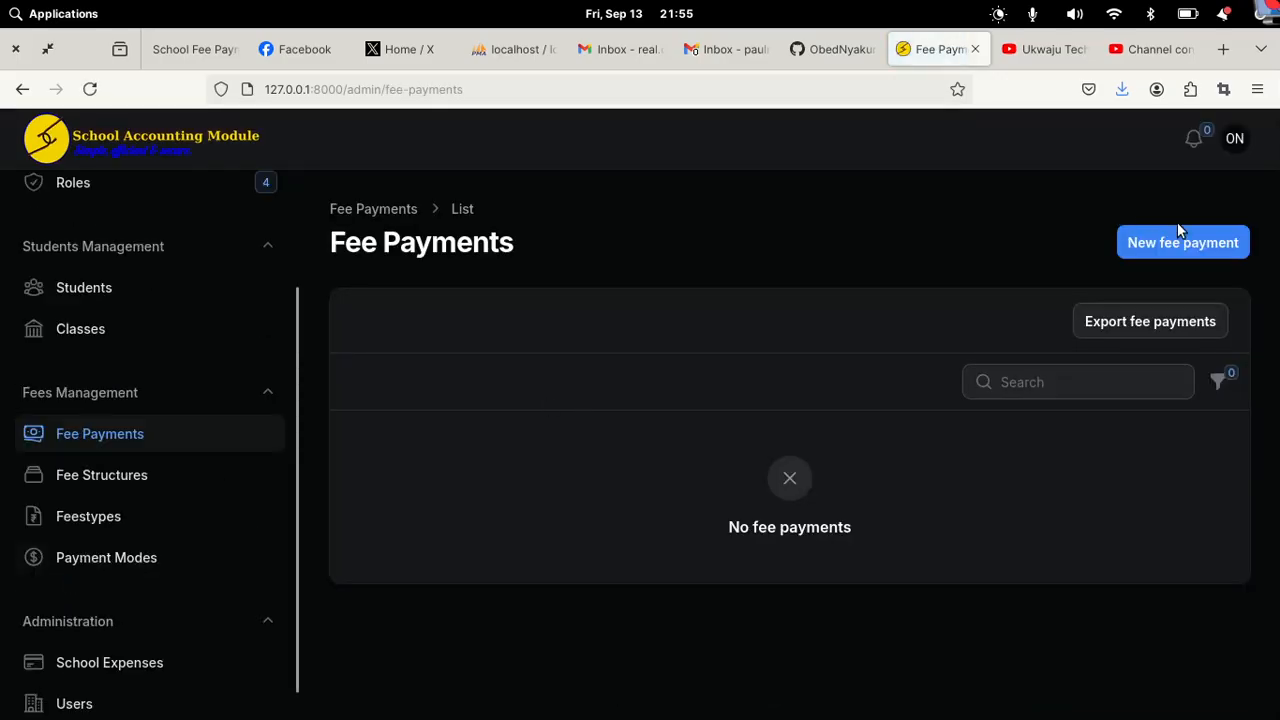
{"action": "left_click", "coordinate": [1178, 228]}
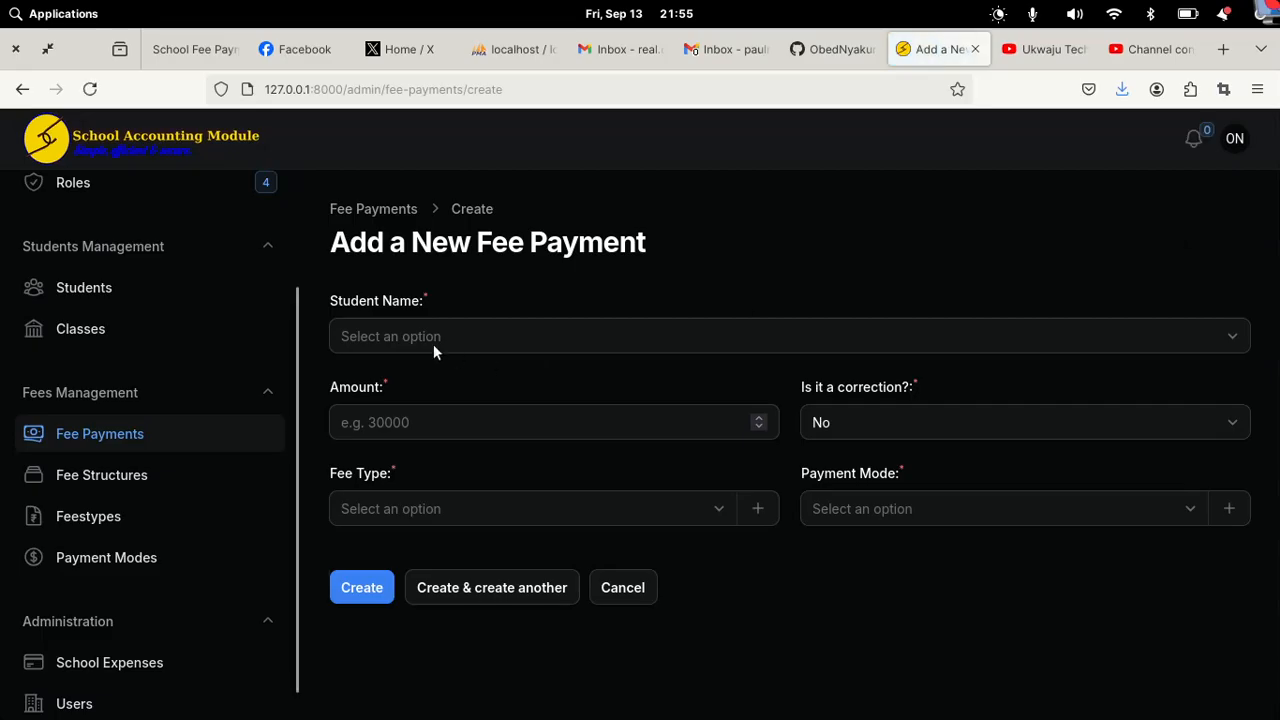
{"action": "left_click", "coordinate": [433, 344]}
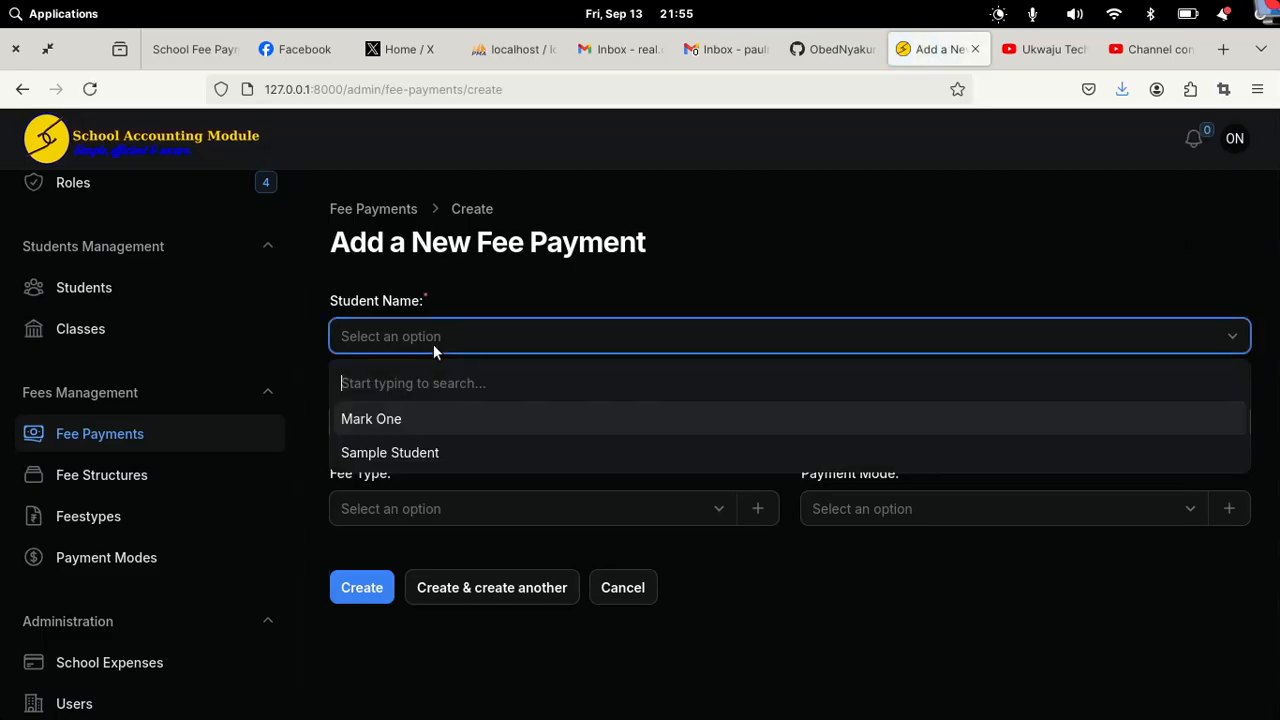
{"action": "left_click", "coordinate": [393, 425]}
{"action": "left_click", "coordinate": [417, 435]}
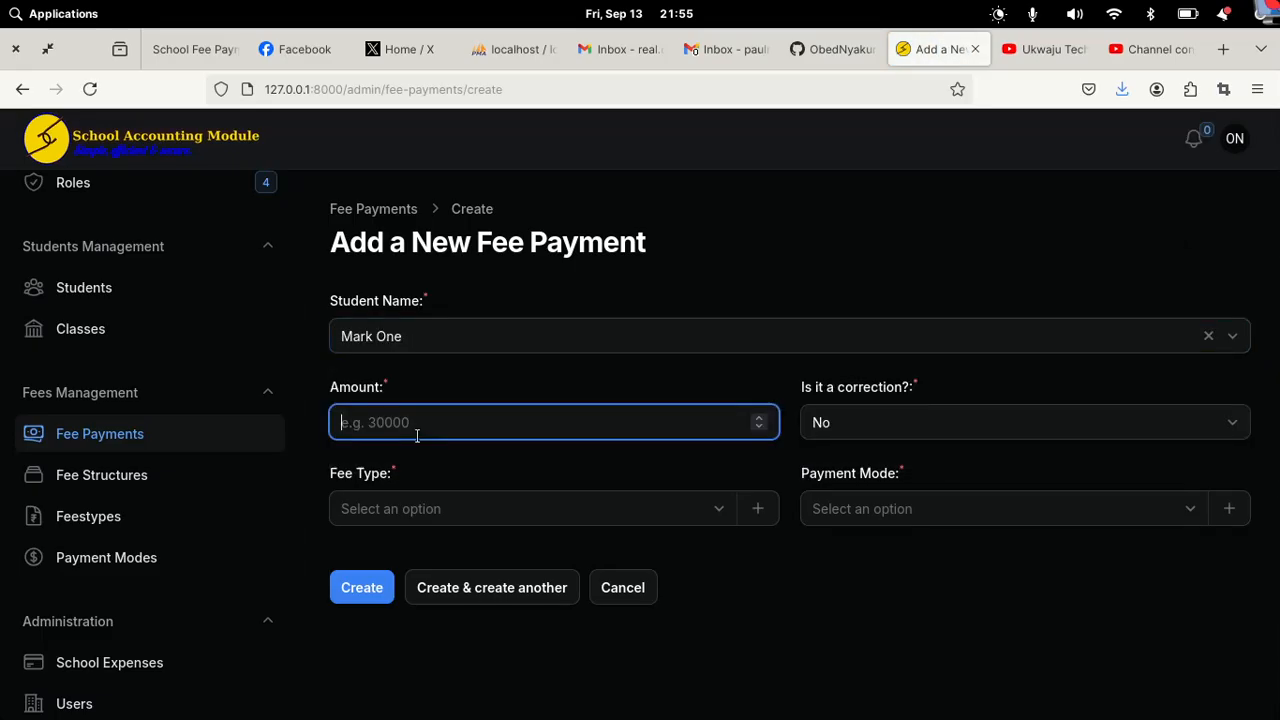
{"action": "type", "text": "70000"}
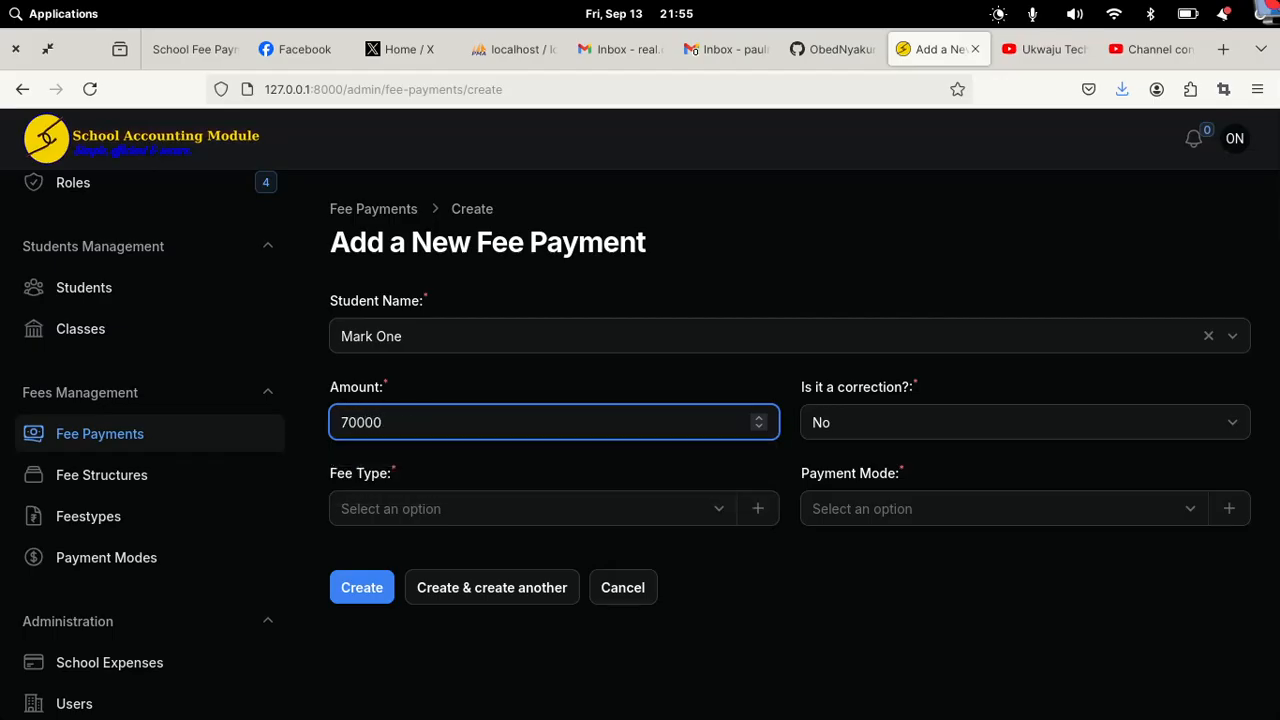
{"action": "key", "text": "BackSpace"}
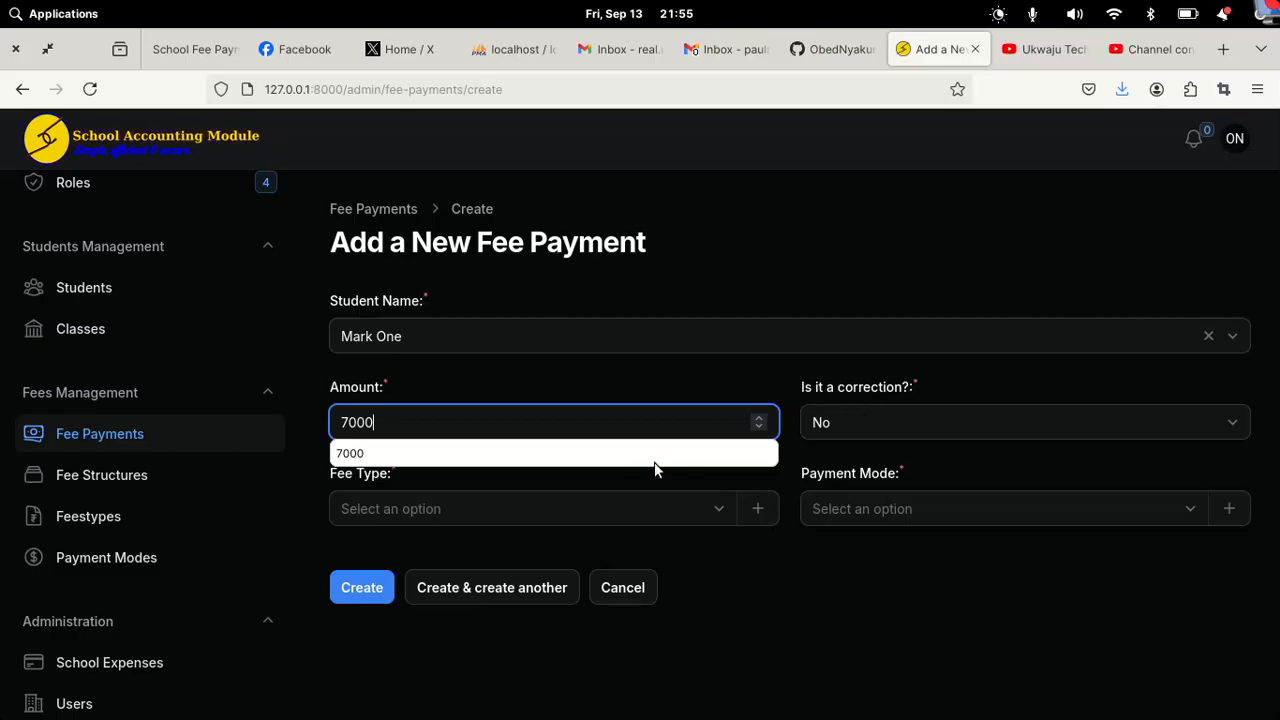
{"action": "left_click", "coordinate": [470, 506]}
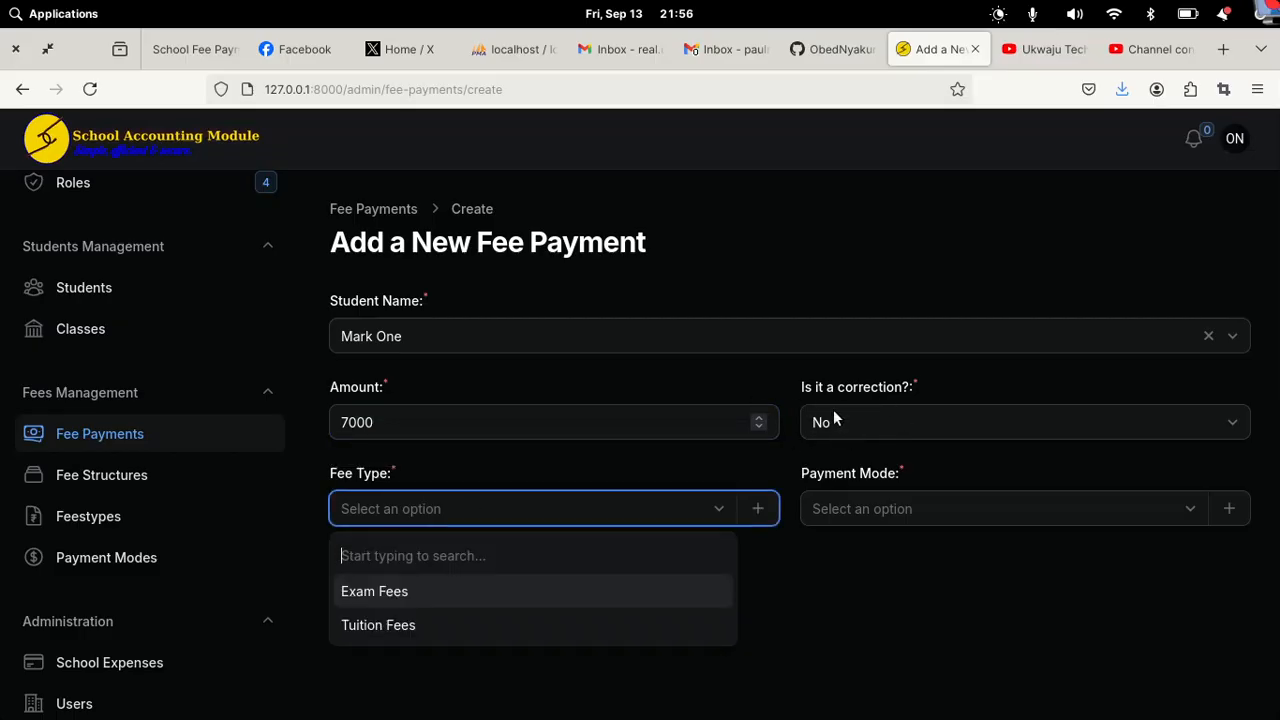
{"action": "left_click", "coordinate": [362, 626]}
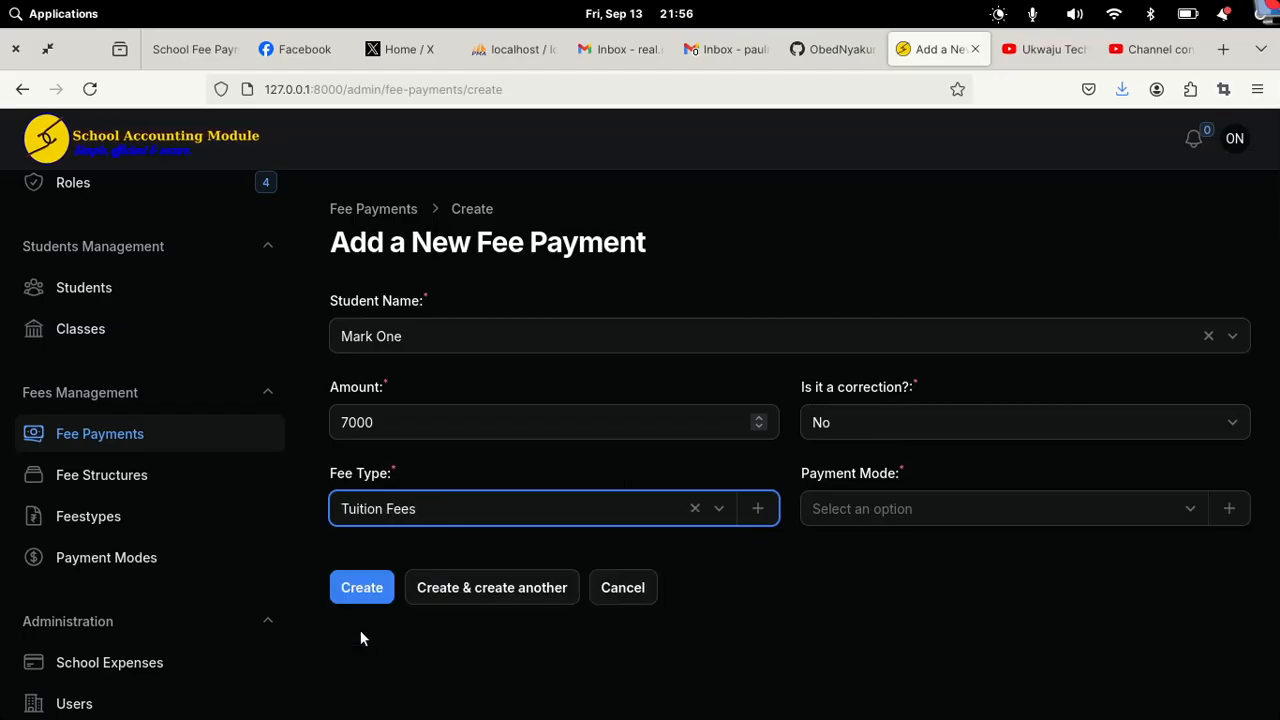
{"action": "left_click", "coordinate": [895, 488]}
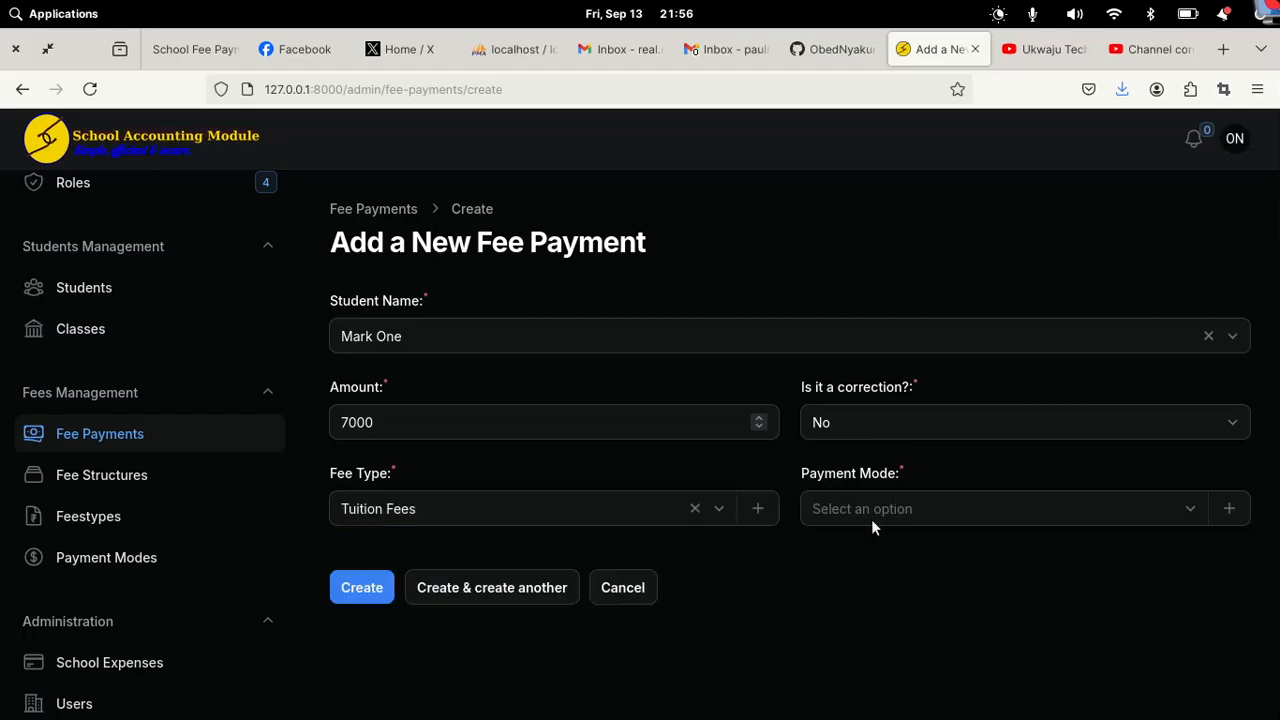
{"action": "left_click", "coordinate": [871, 519]}
{"action": "left_click", "coordinate": [812, 603]}
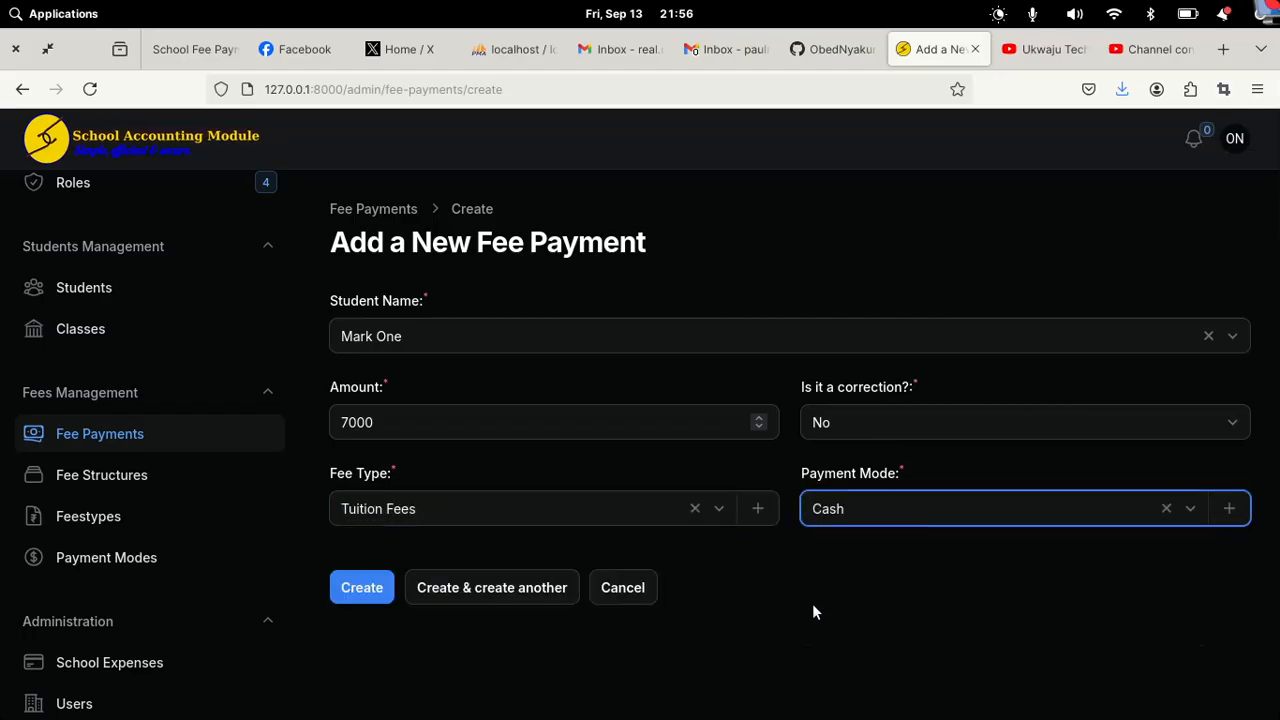
{"action": "left_click", "coordinate": [355, 603]}
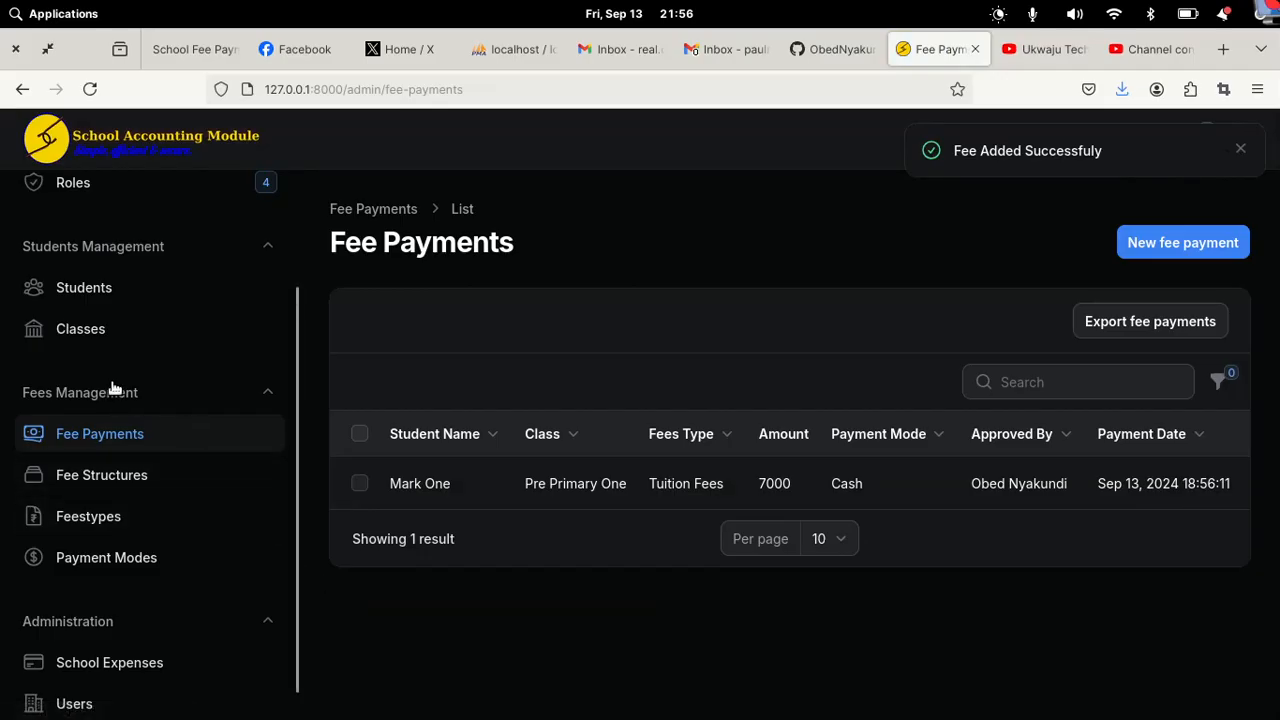
Step: Check the Students list for the Pre Primary One student's updated 3000 balance
{"action": "left_click", "coordinate": [113, 294]}
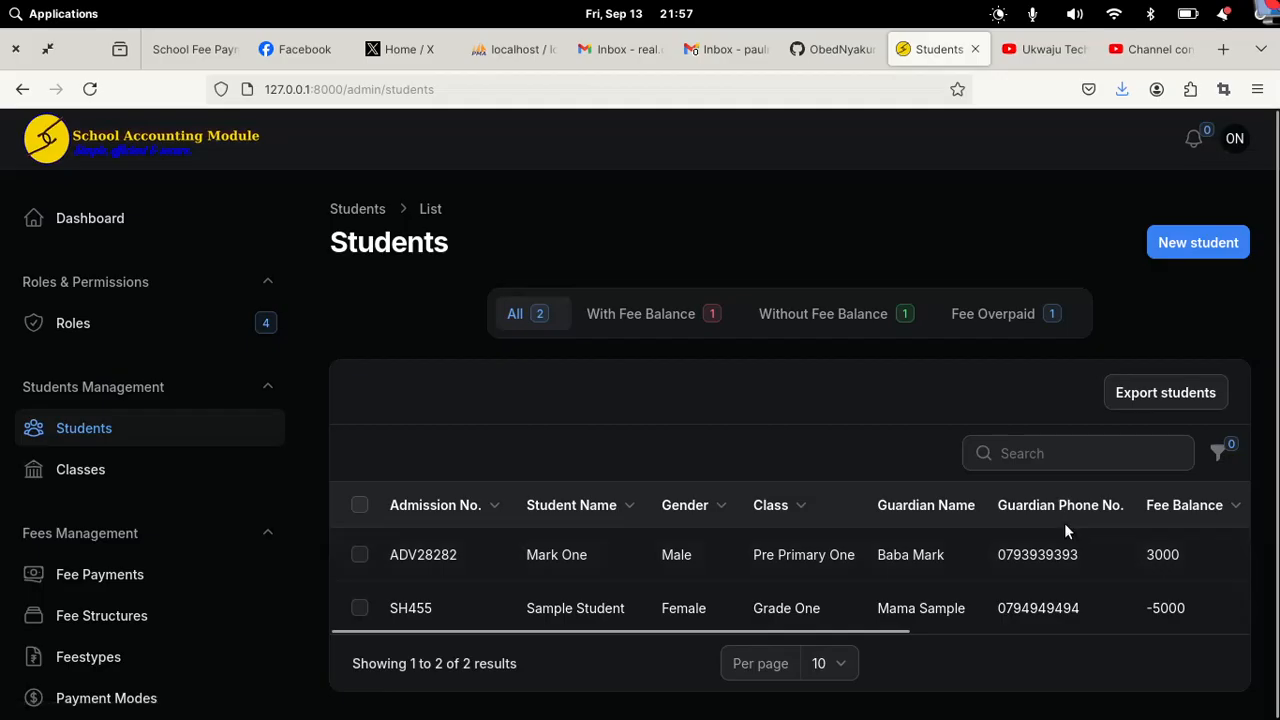
Step: Compare Dashboard and Students, then scroll to the Dashboard charts showing 7000 collected
{"action": "left_click", "coordinate": [75, 232]}
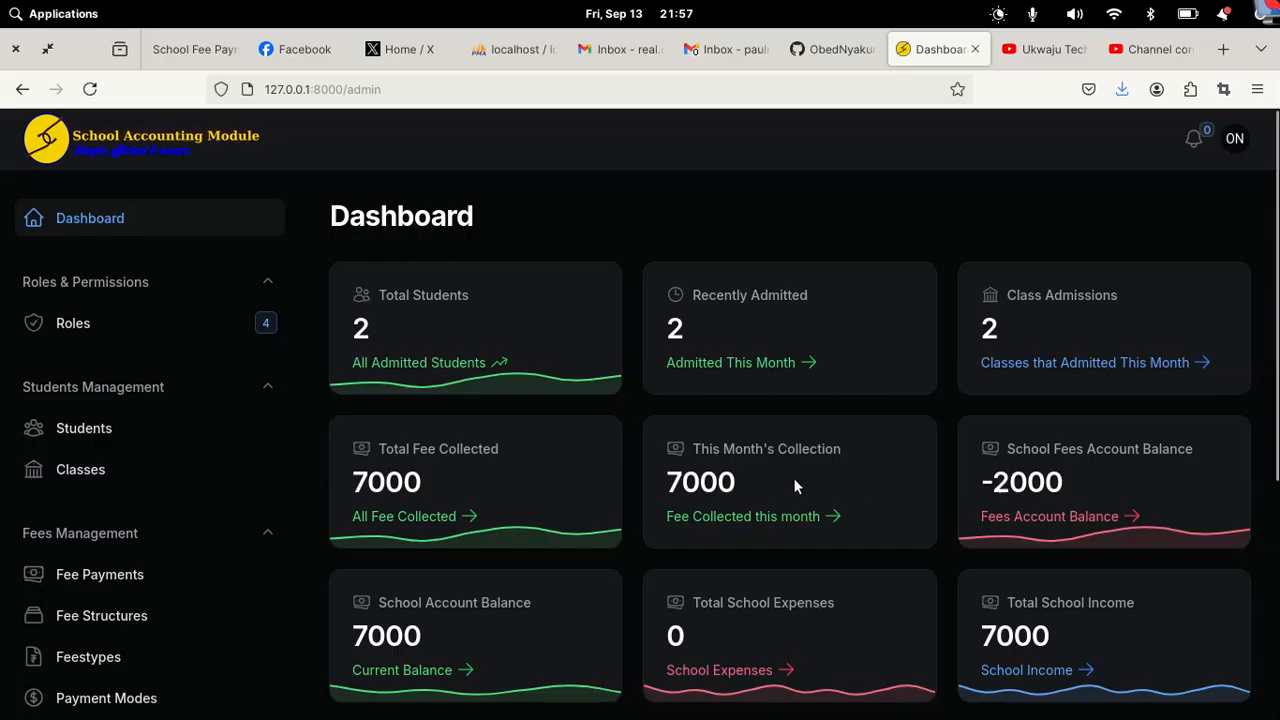
{"action": "left_click", "coordinate": [86, 440]}
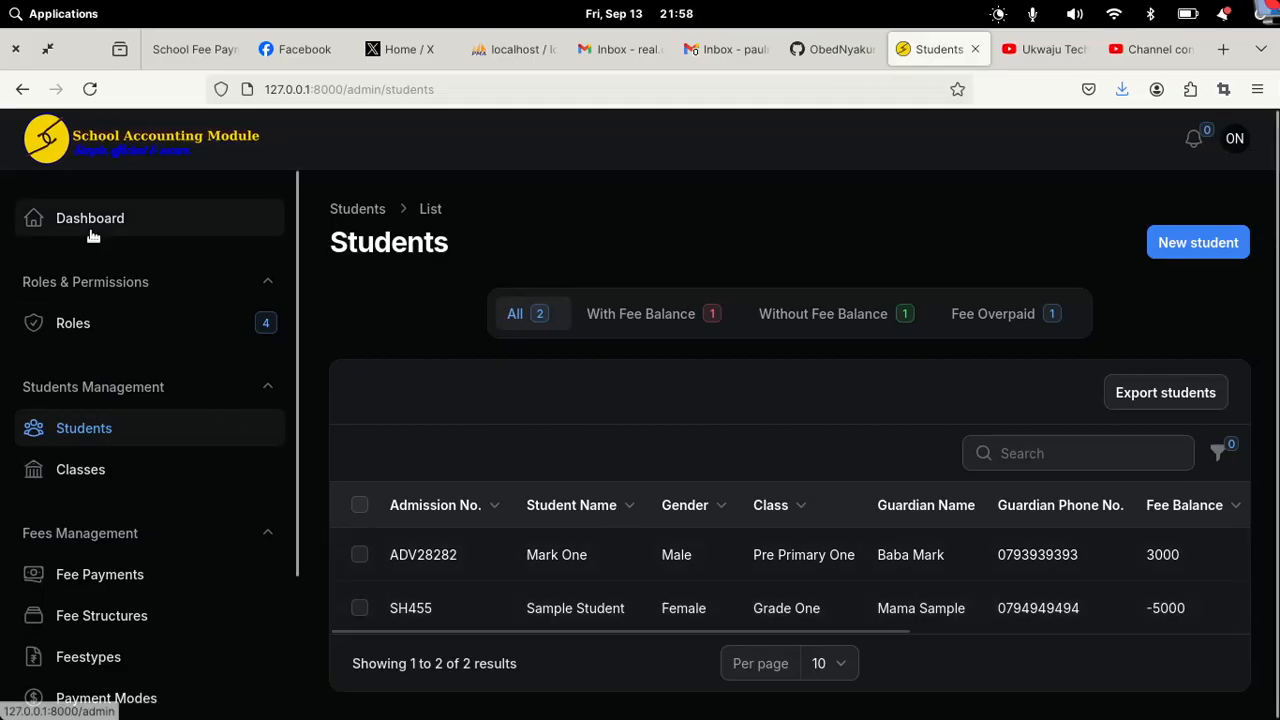
{"action": "left_click", "coordinate": [93, 236]}
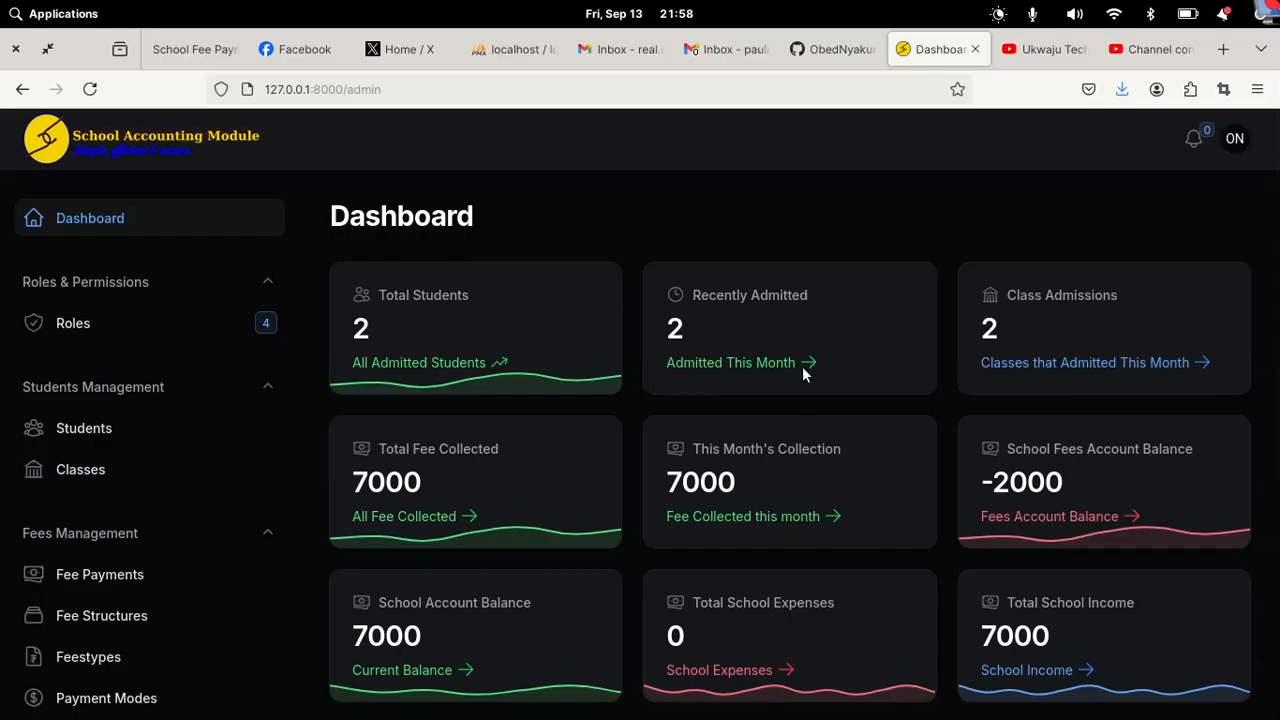
{"action": "scroll", "coordinate": [803, 372], "scroll_direction": "down", "scroll_amount": 2}
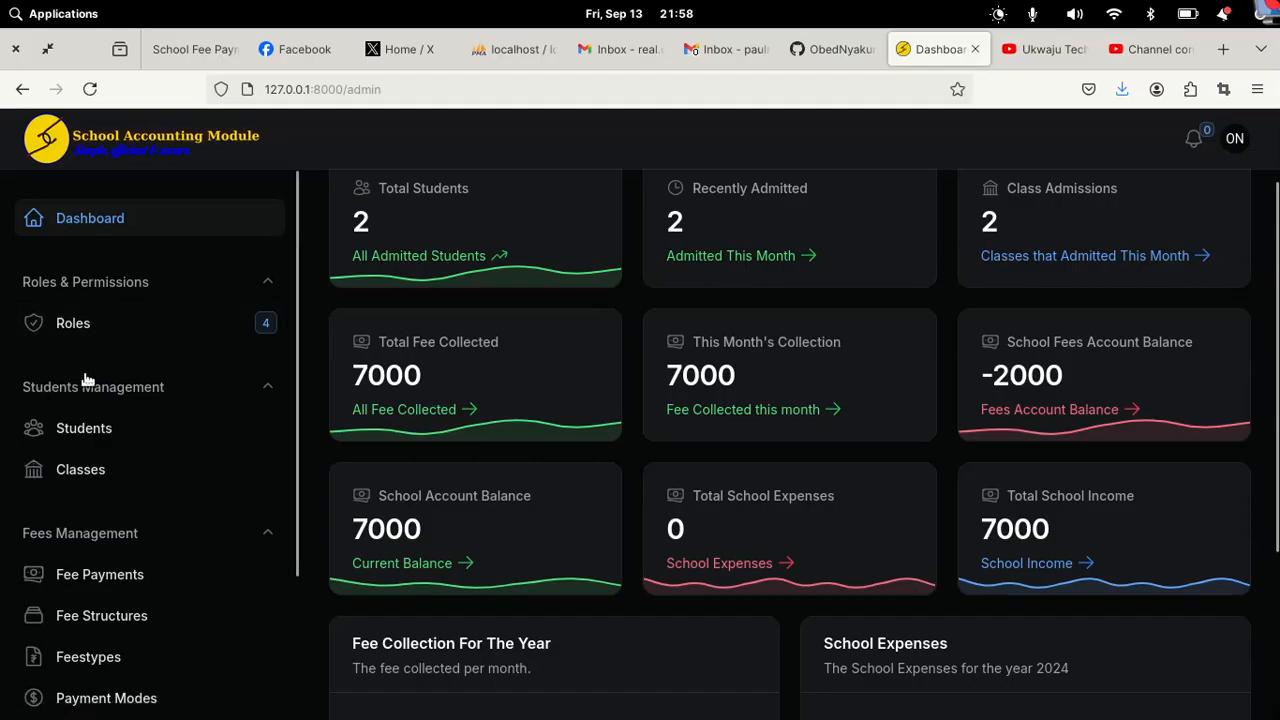
Step: Show Fee Payments and scroll the table right to the Print receipt link
{"action": "left_click", "coordinate": [108, 572]}
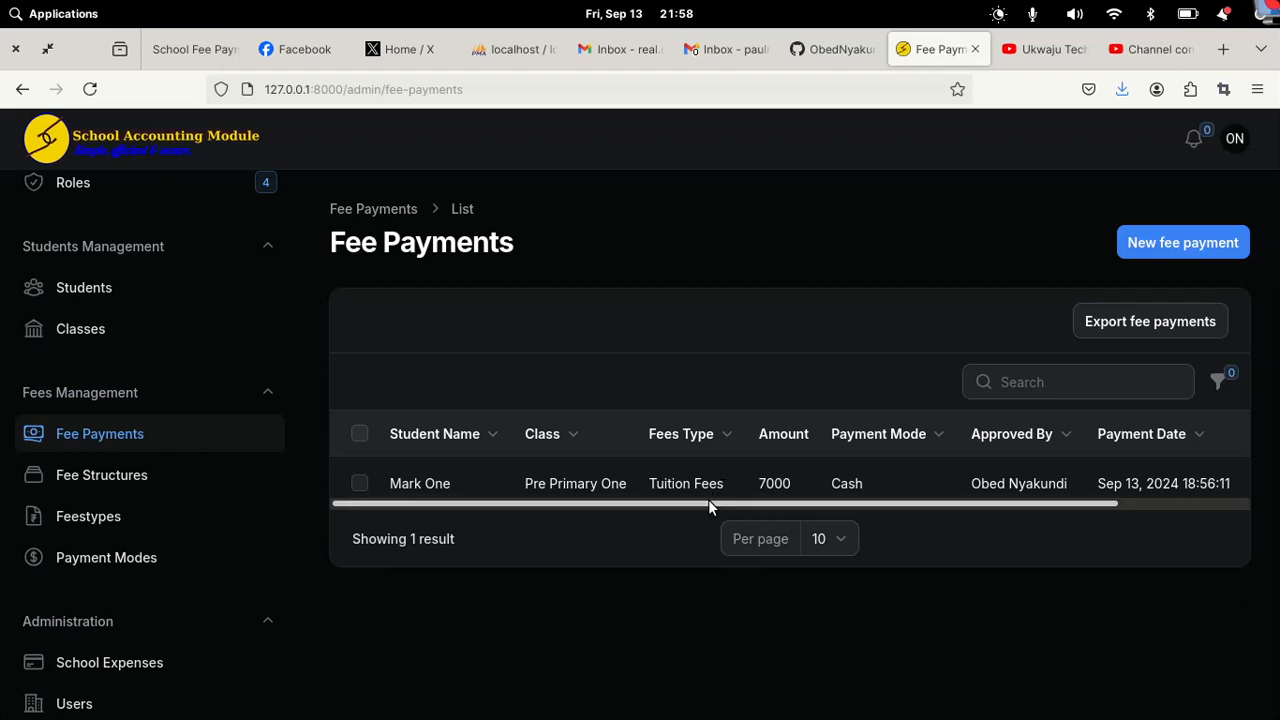
{"action": "left_click_drag", "start_coordinate": [707, 503], "coordinate": [934, 503]}
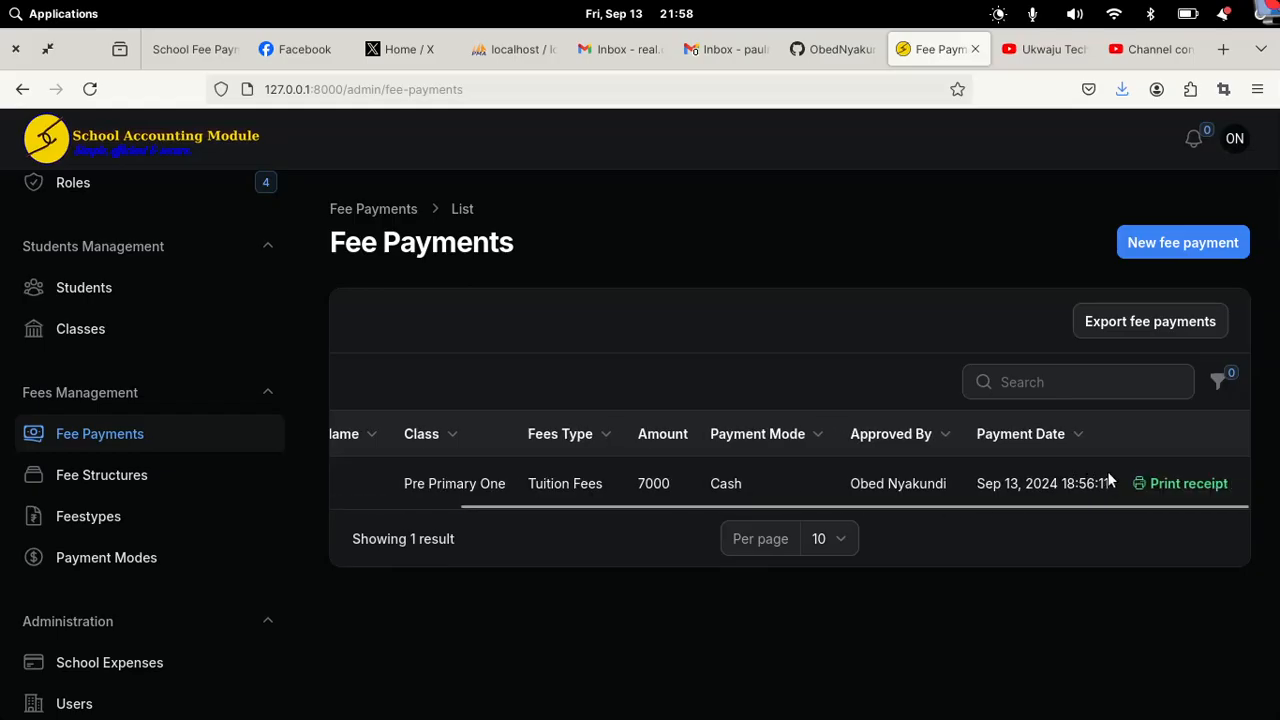
Step: View the PAID 7000 receipt PDF, then close it
{"action": "left_click", "coordinate": [1166, 486]}
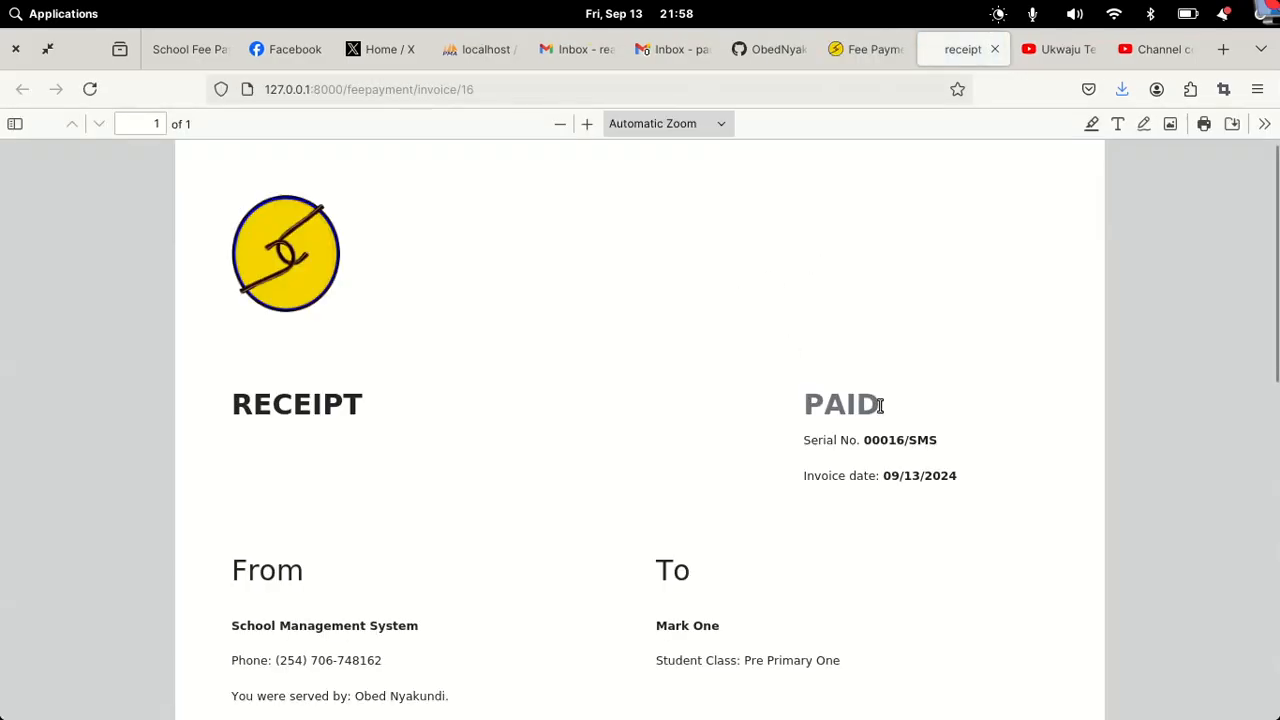
{"action": "scroll", "coordinate": [878, 412], "scroll_direction": "down", "scroll_amount": 6}
{"action": "scroll", "coordinate": [878, 414], "scroll_direction": "up", "scroll_amount": 3}
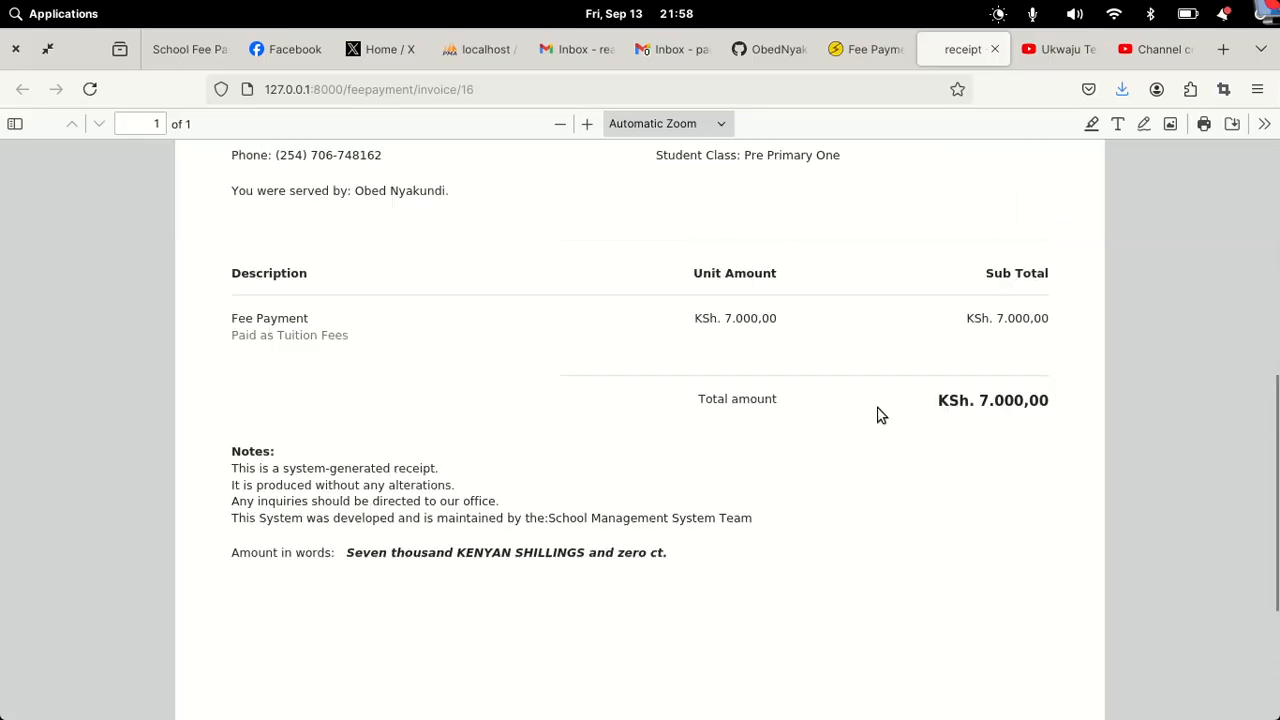
{"action": "scroll", "coordinate": [878, 414], "scroll_direction": "up", "scroll_amount": 3}
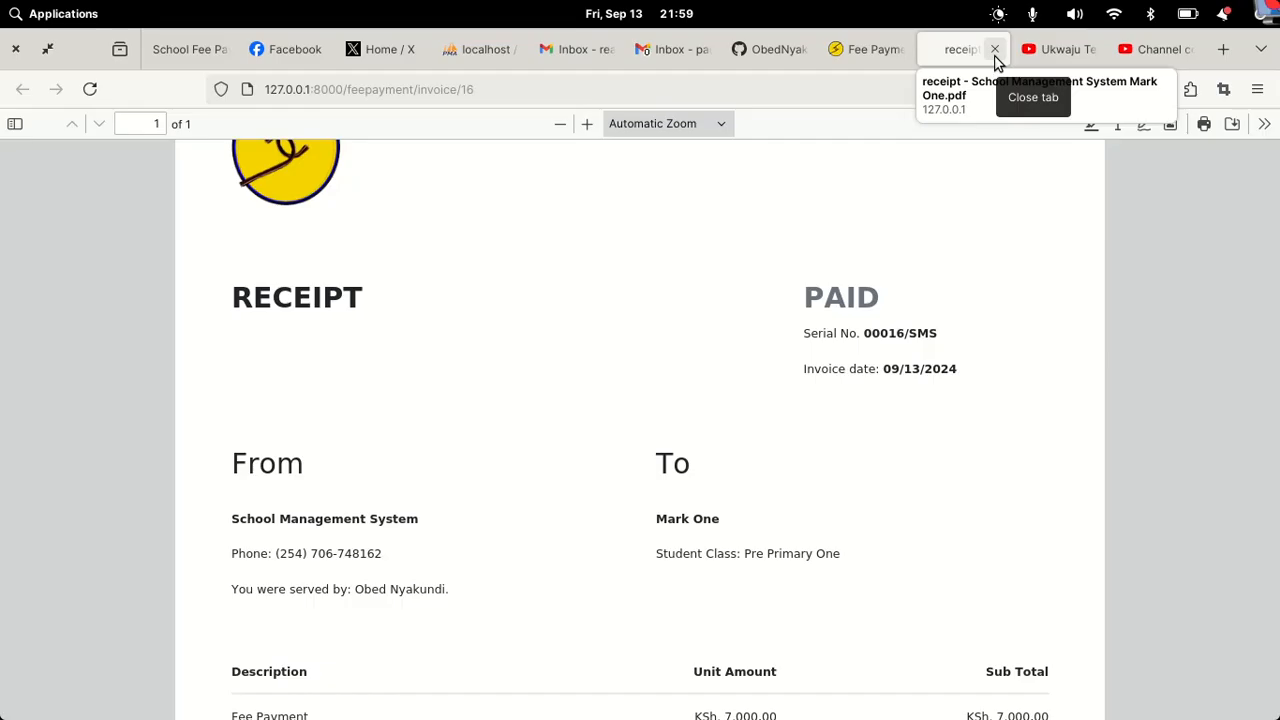
{"action": "left_click", "coordinate": [995, 49]}
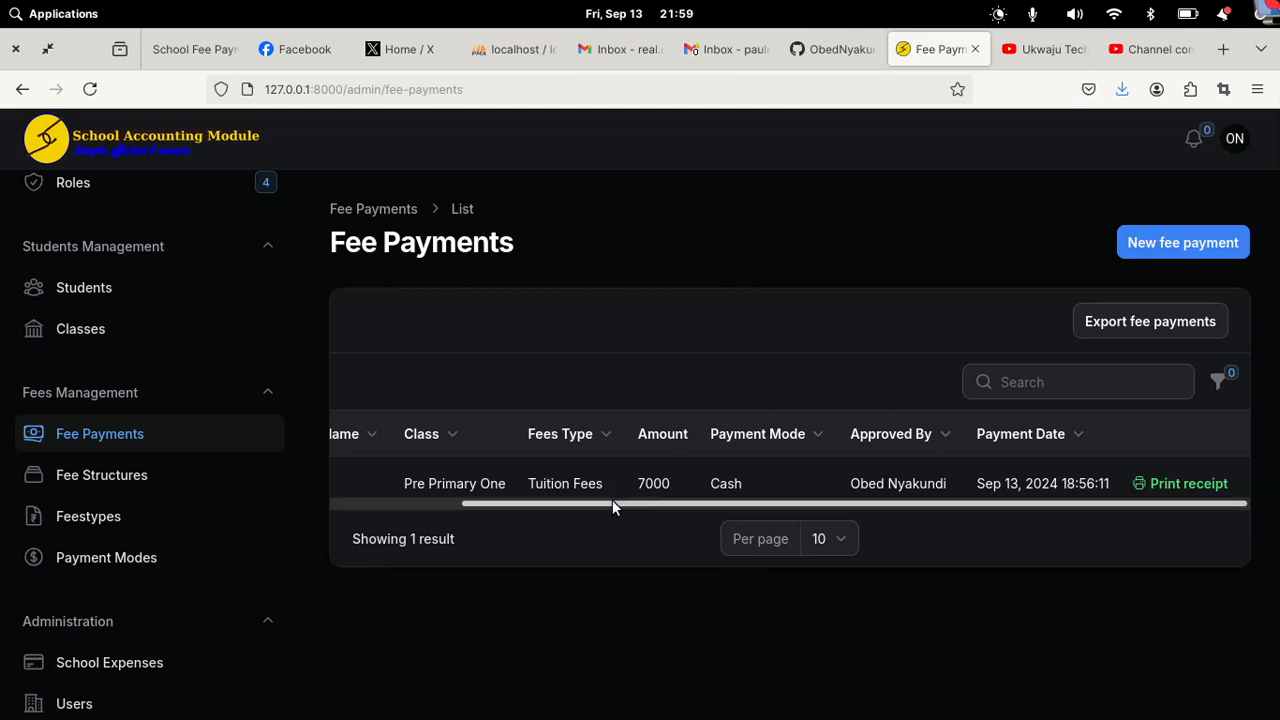
Step: Record a 1000 Tuition Fees correction paid by MPESA for the Pre Primary One student
{"action": "left_click_drag", "start_coordinate": [612, 499], "coordinate": [437, 510]}
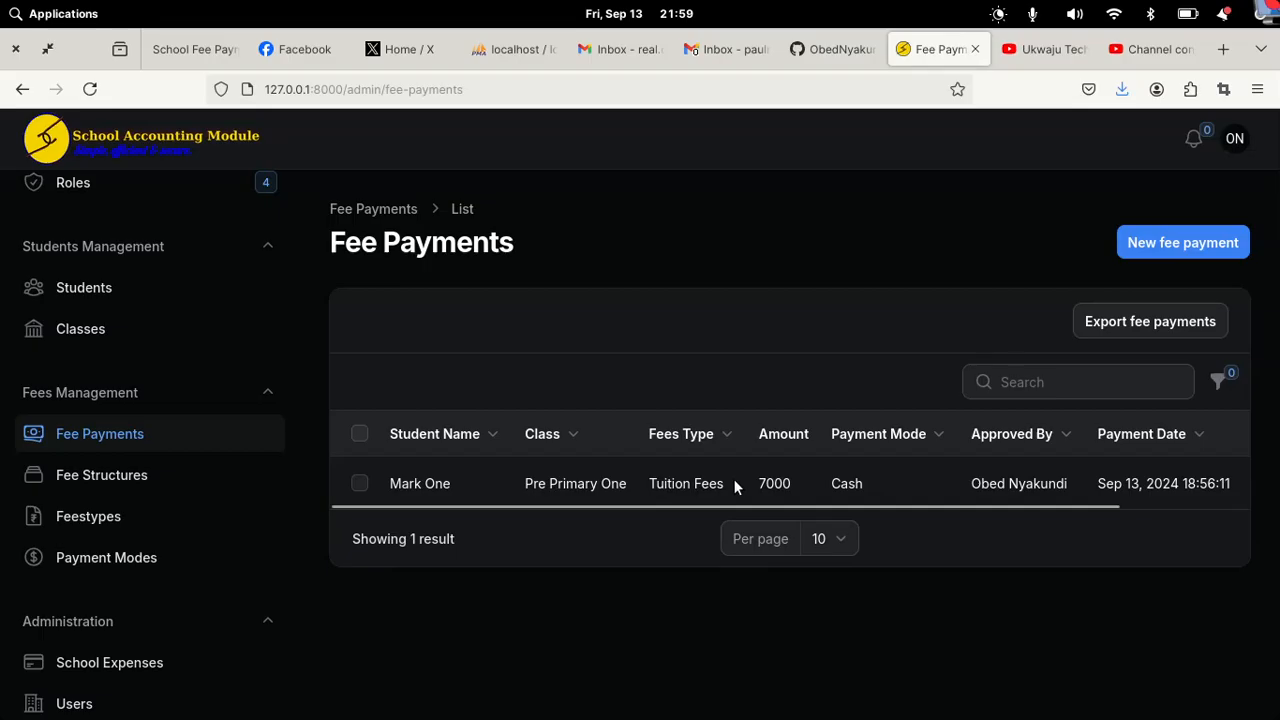
{"action": "left_click", "coordinate": [1151, 242]}
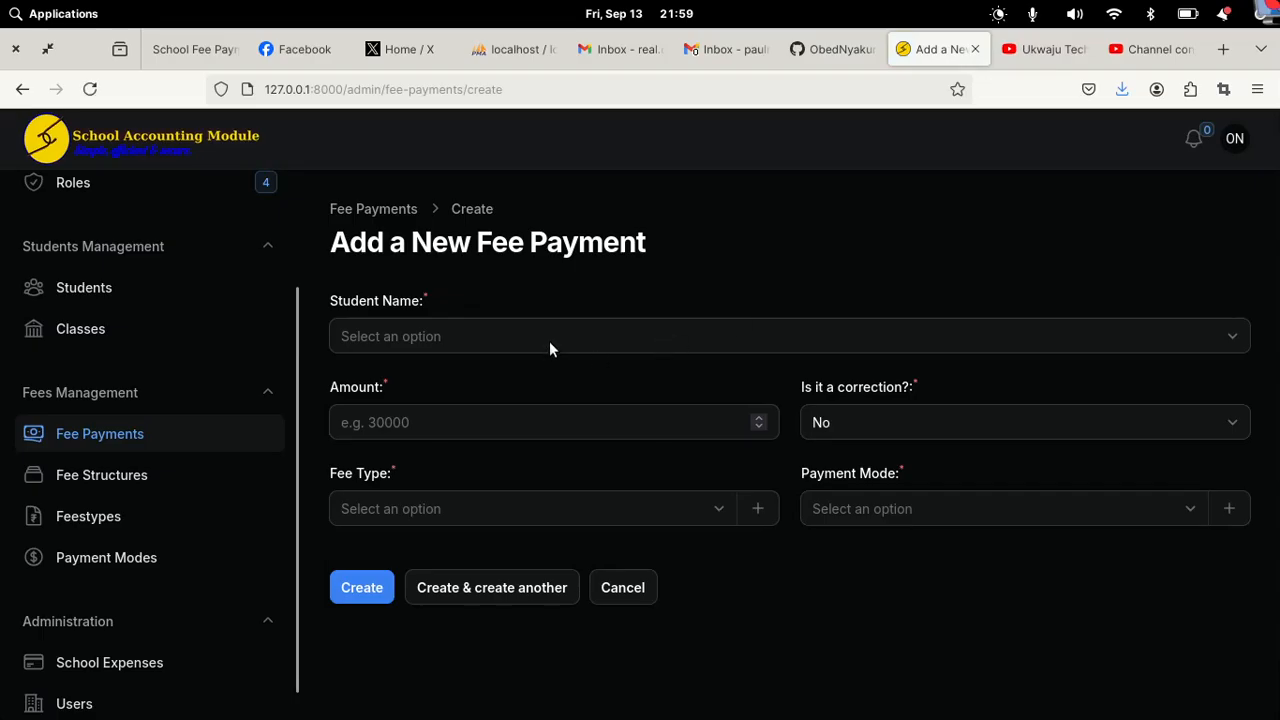
{"action": "left_click", "coordinate": [549, 340]}
{"action": "left_click", "coordinate": [422, 425]}
{"action": "left_click", "coordinate": [456, 424]}
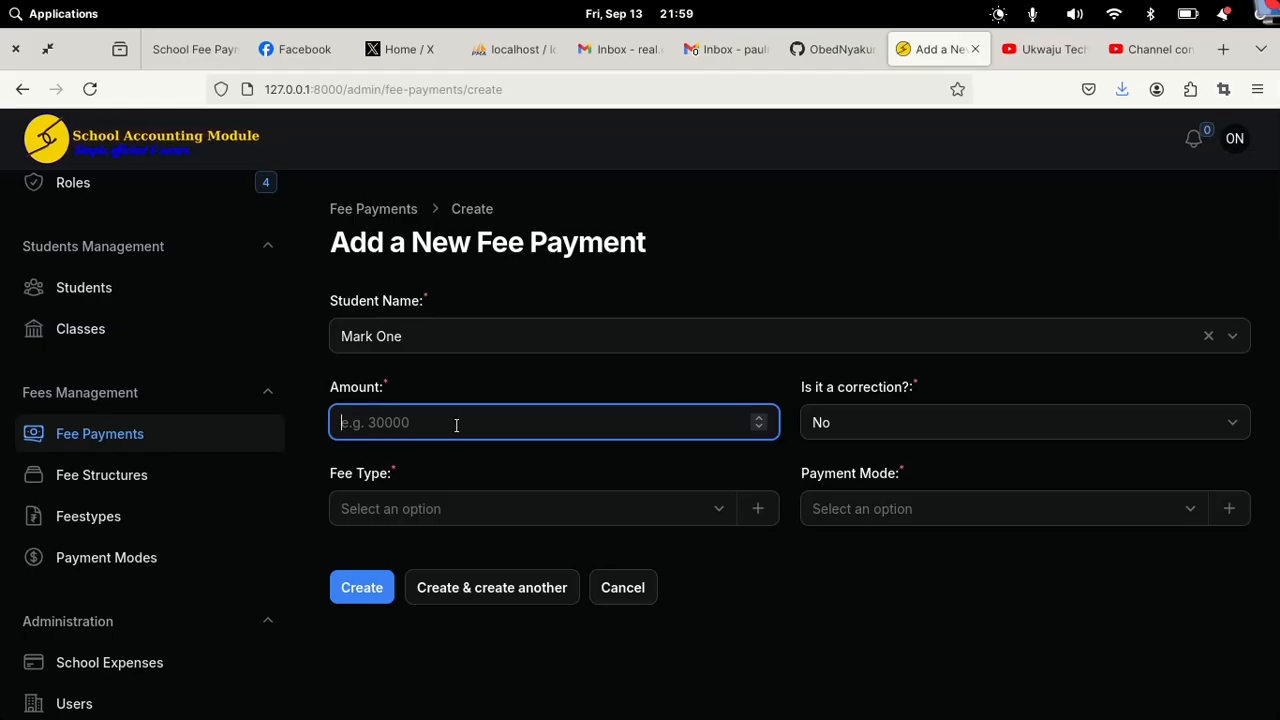
{"action": "type", "text": "1000"}
{"action": "left_click", "coordinate": [871, 419]}
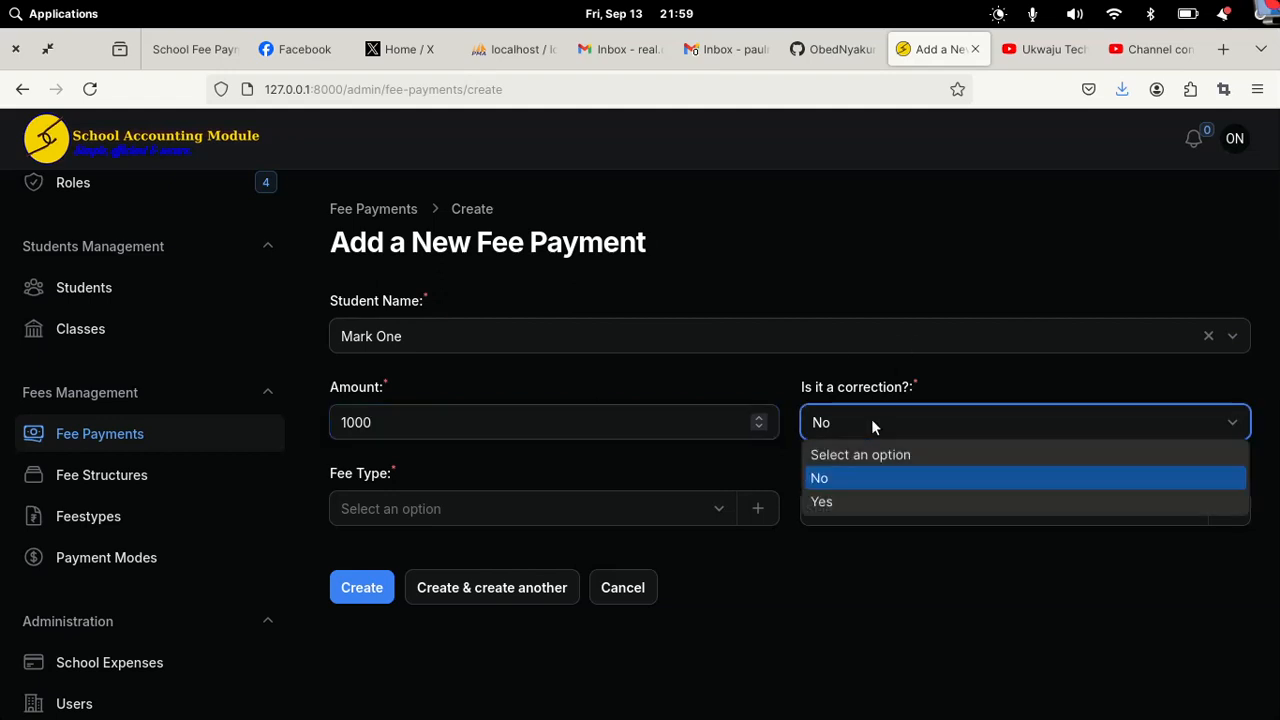
{"action": "left_click", "coordinate": [835, 500]}
{"action": "left_click", "coordinate": [499, 518]}
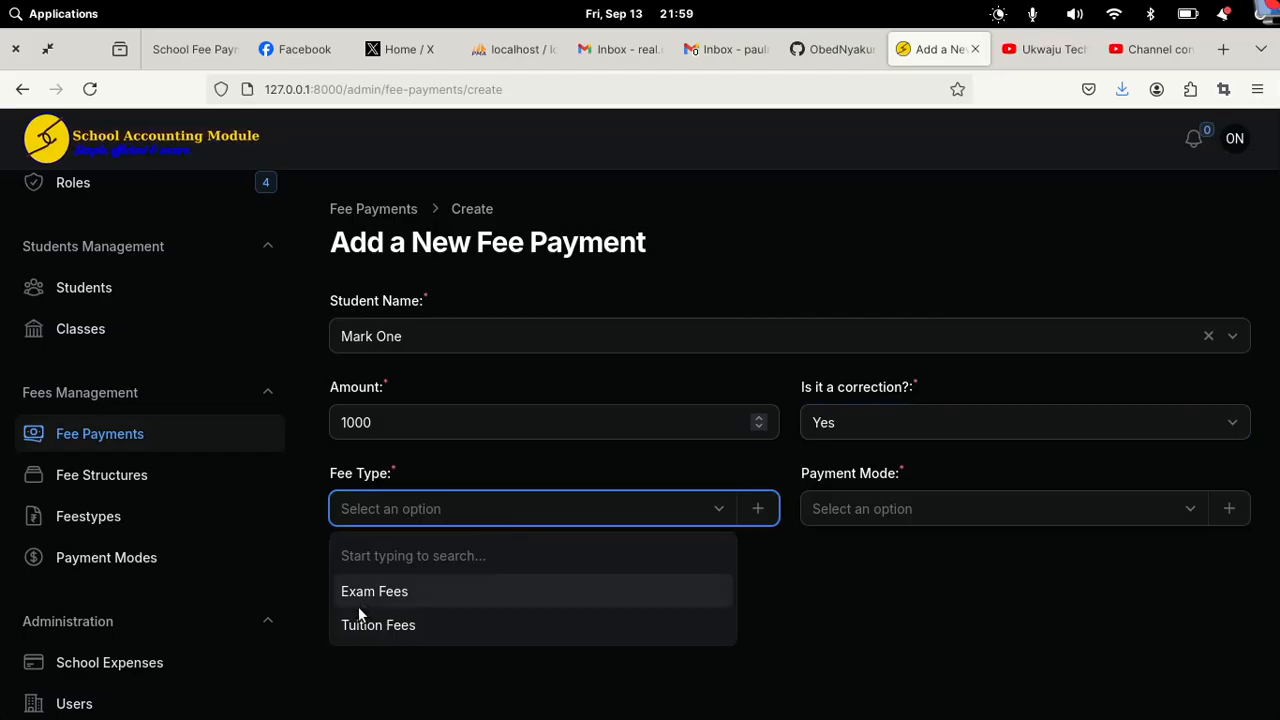
{"action": "left_click", "coordinate": [359, 622]}
{"action": "left_click", "coordinate": [920, 508]}
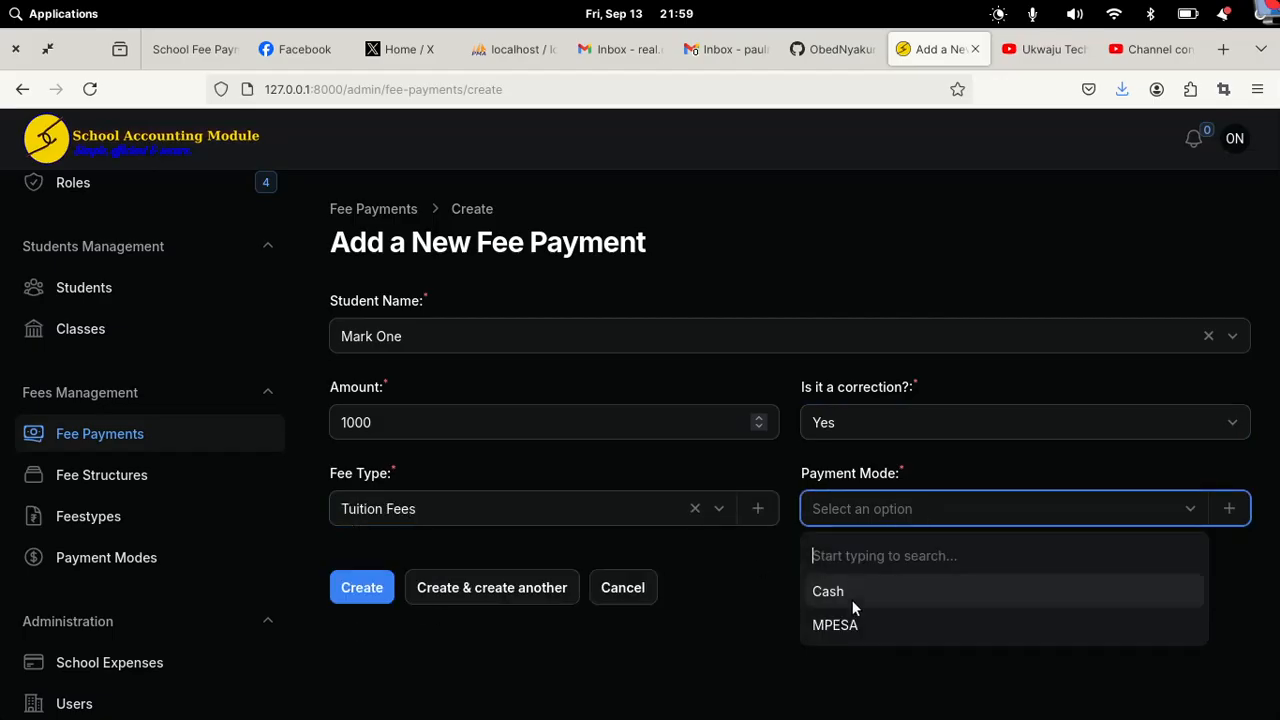
{"action": "left_click", "coordinate": [848, 622]}
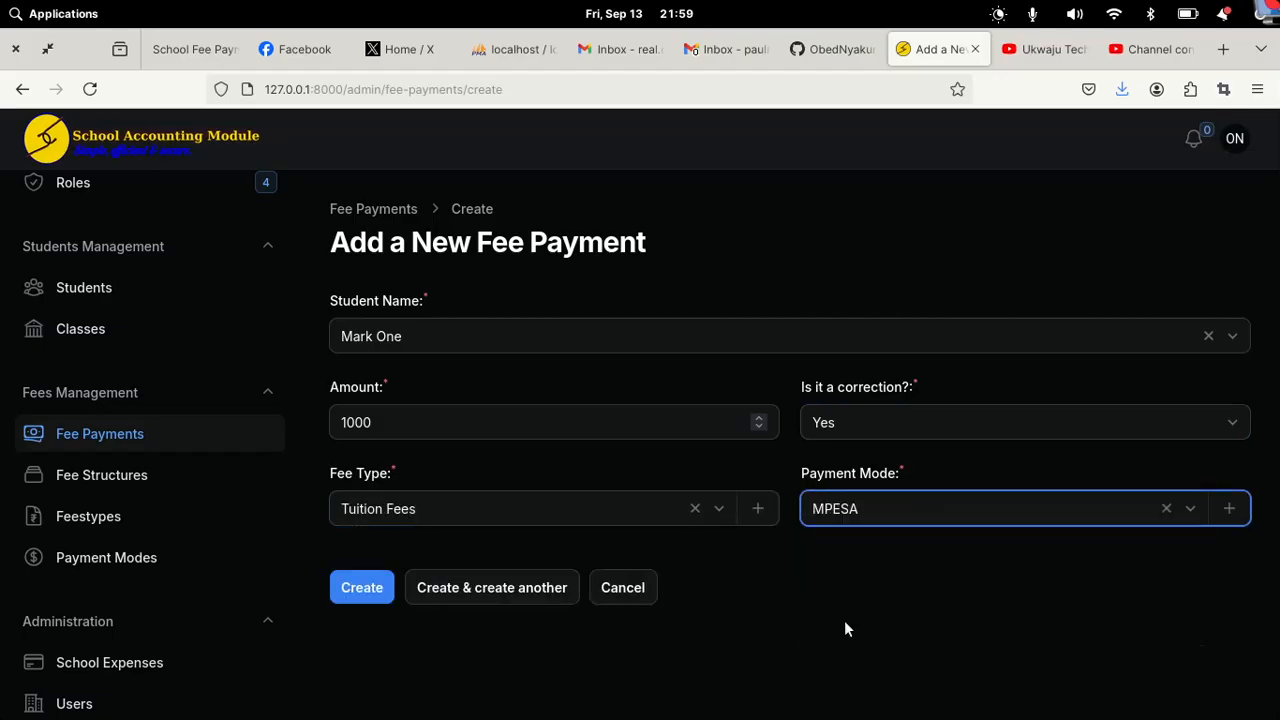
{"action": "left_click", "coordinate": [358, 588]}
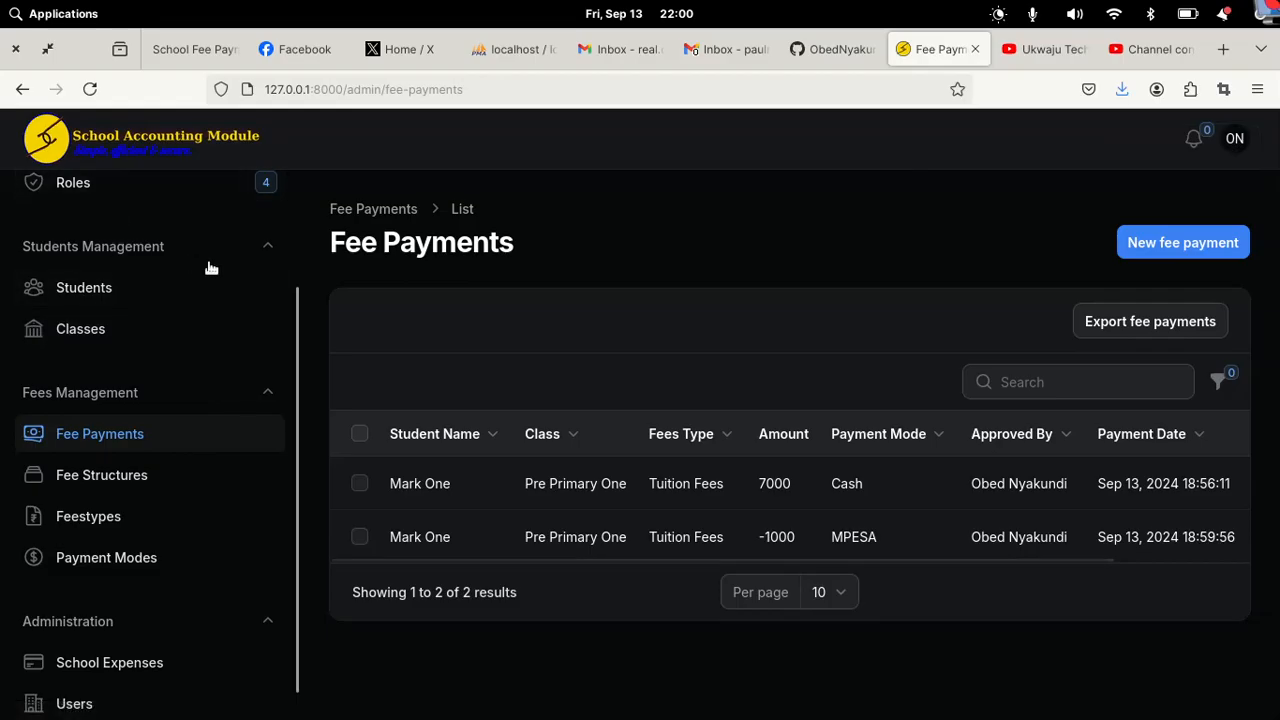
Step: Review the dashboard totals (6000 collected, -3000 balance), then open the empty School Expenses list
{"action": "scroll", "coordinate": [209, 266], "scroll_direction": "up", "scroll_amount": 3}
{"action": "left_click", "coordinate": [80, 234]}
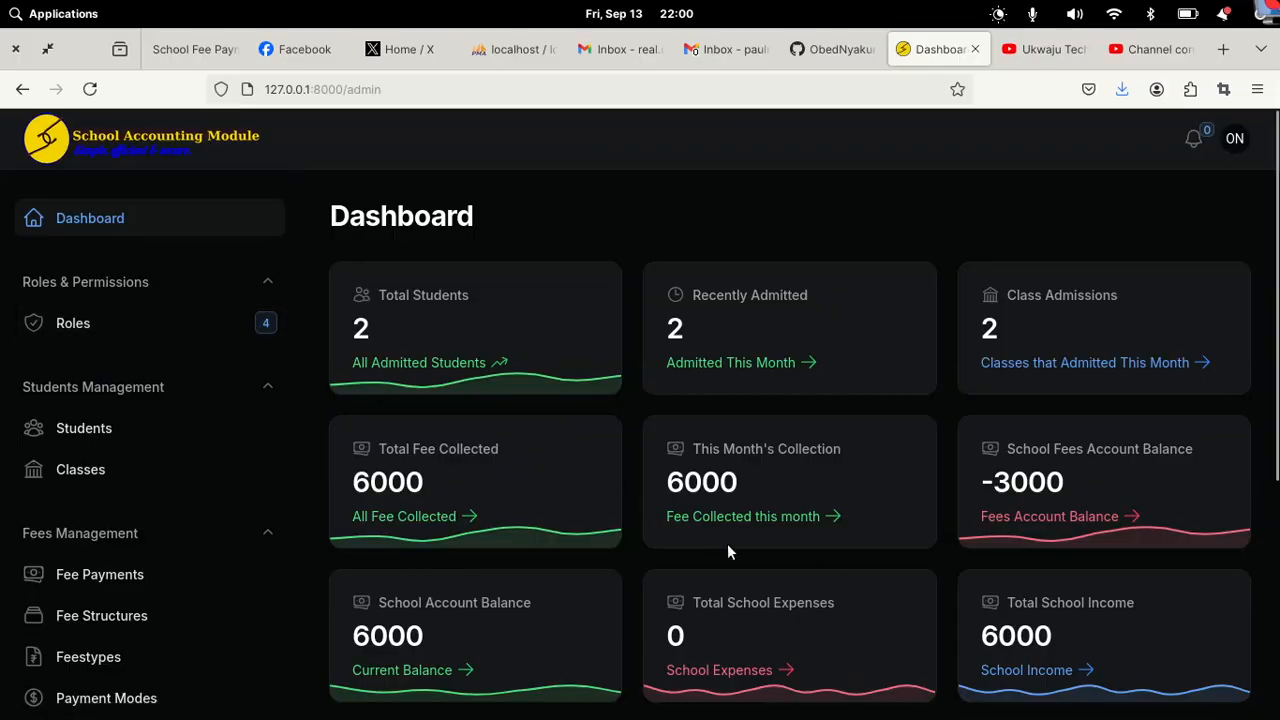
{"action": "scroll", "coordinate": [1276, 482], "scroll_direction": "down", "scroll_amount": 3}
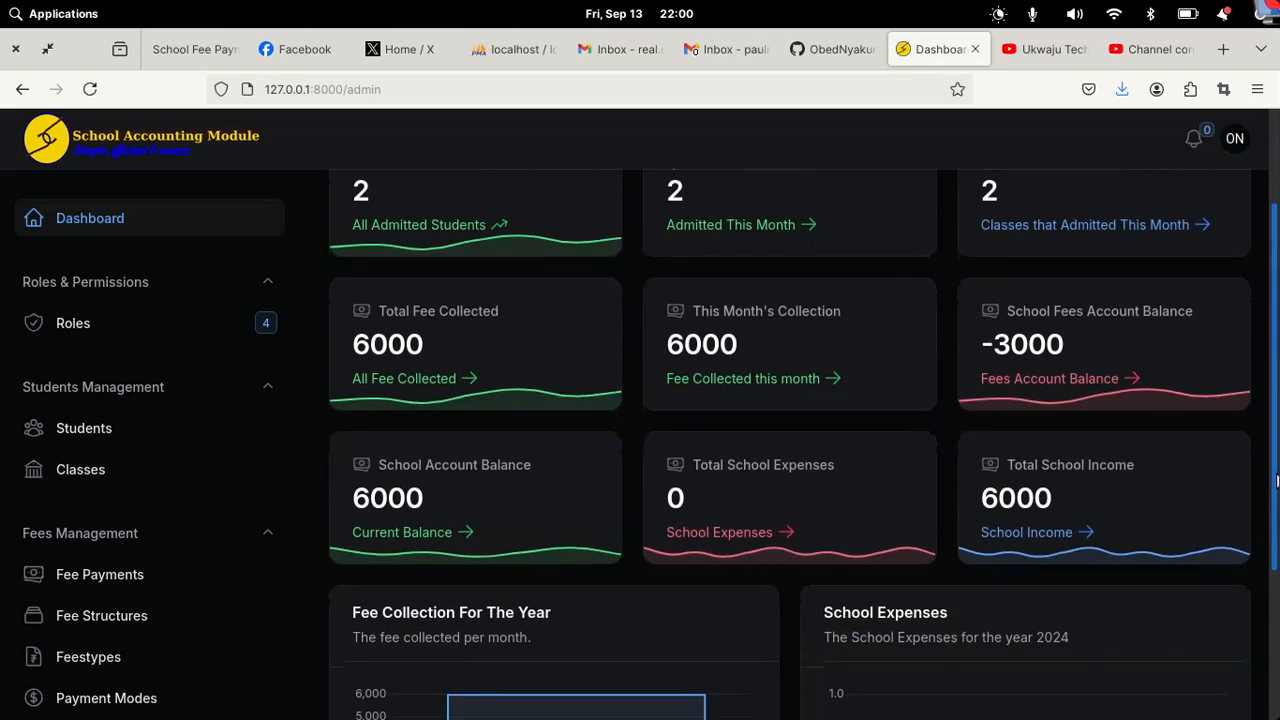
{"action": "scroll", "coordinate": [1276, 482], "scroll_direction": "down", "scroll_amount": 1}
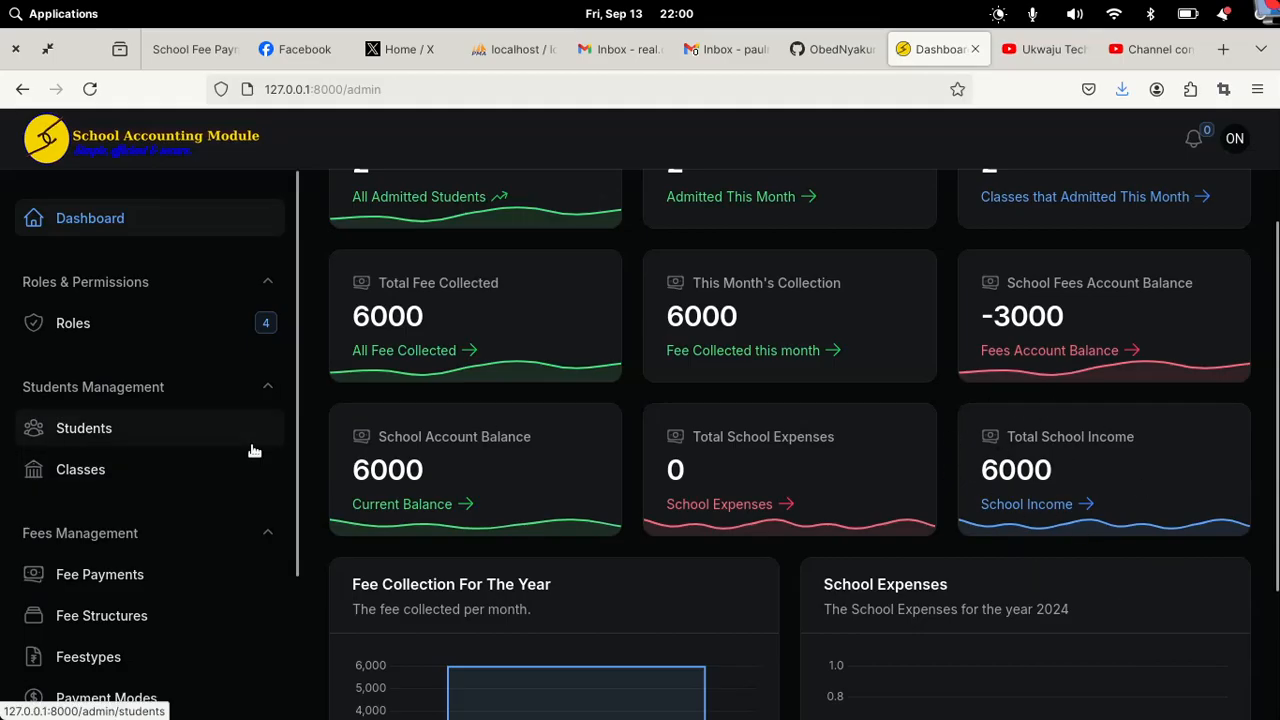
{"action": "scroll", "coordinate": [258, 484], "scroll_direction": "down", "scroll_amount": 3}
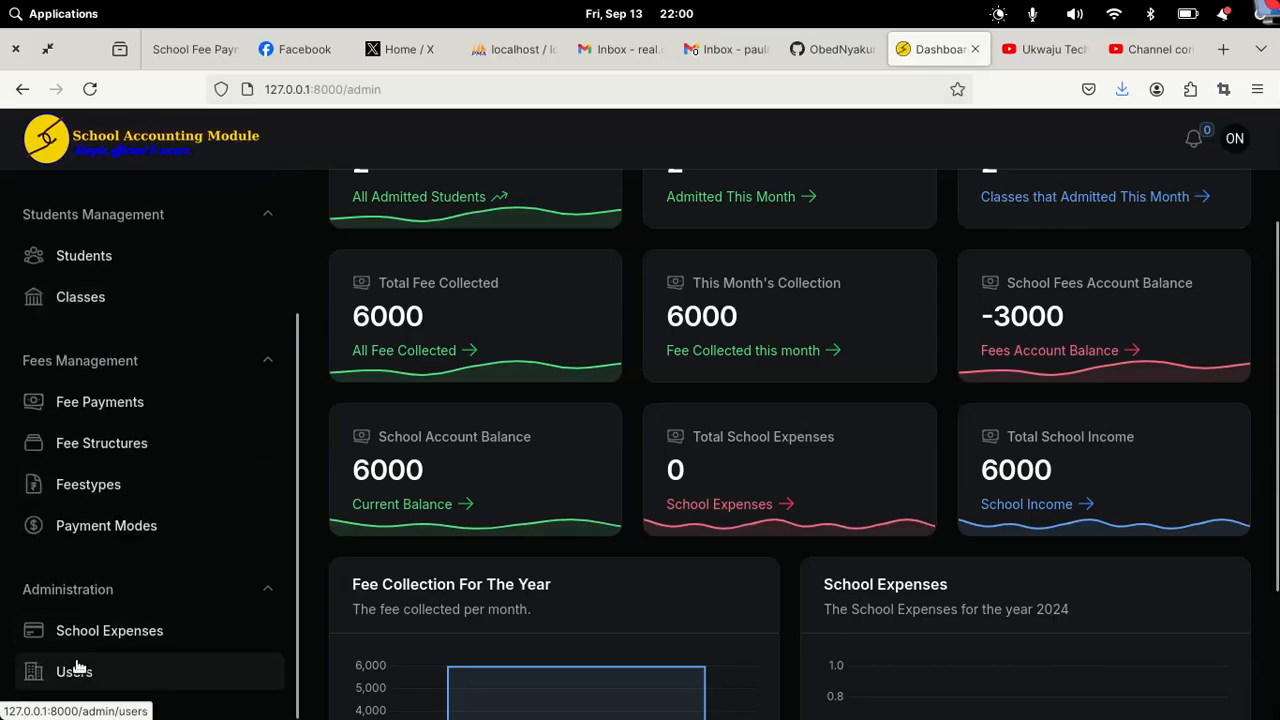
{"action": "left_click", "coordinate": [105, 640]}
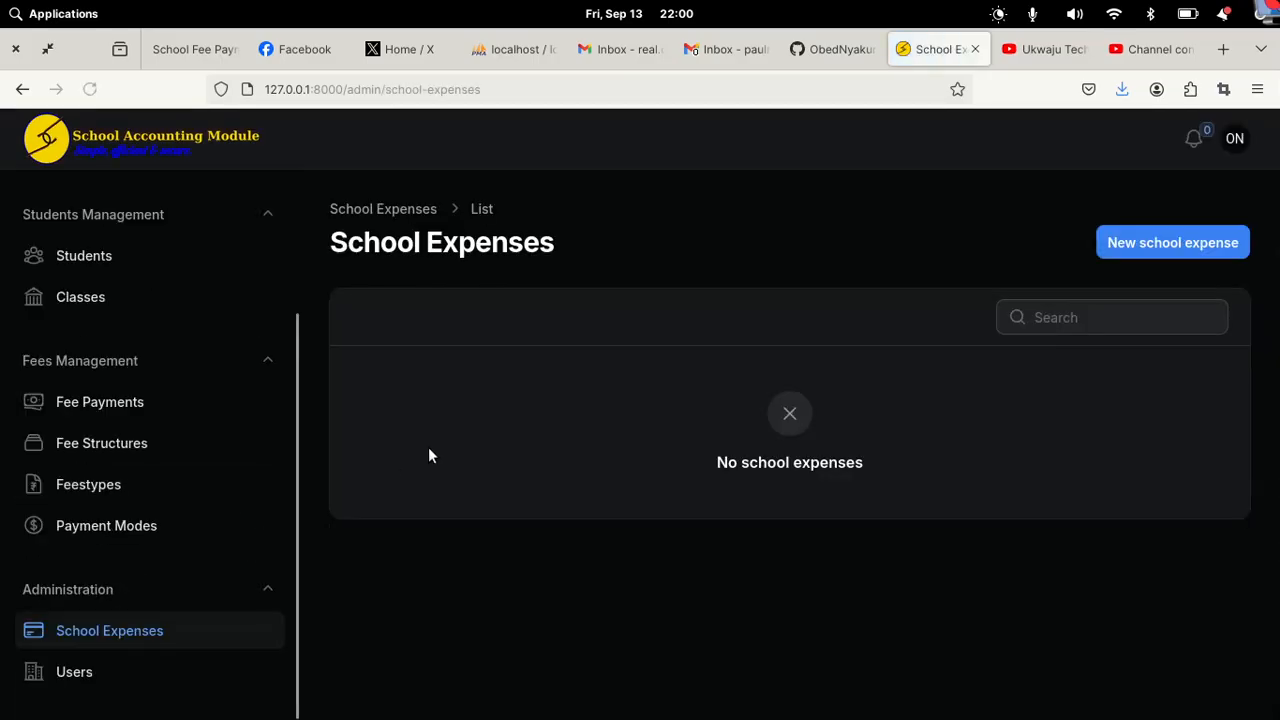
Step: Record a 3000 school expense described as 'teacher's lunch' and return to the Dashboard
{"action": "left_click", "coordinate": [1148, 243]}
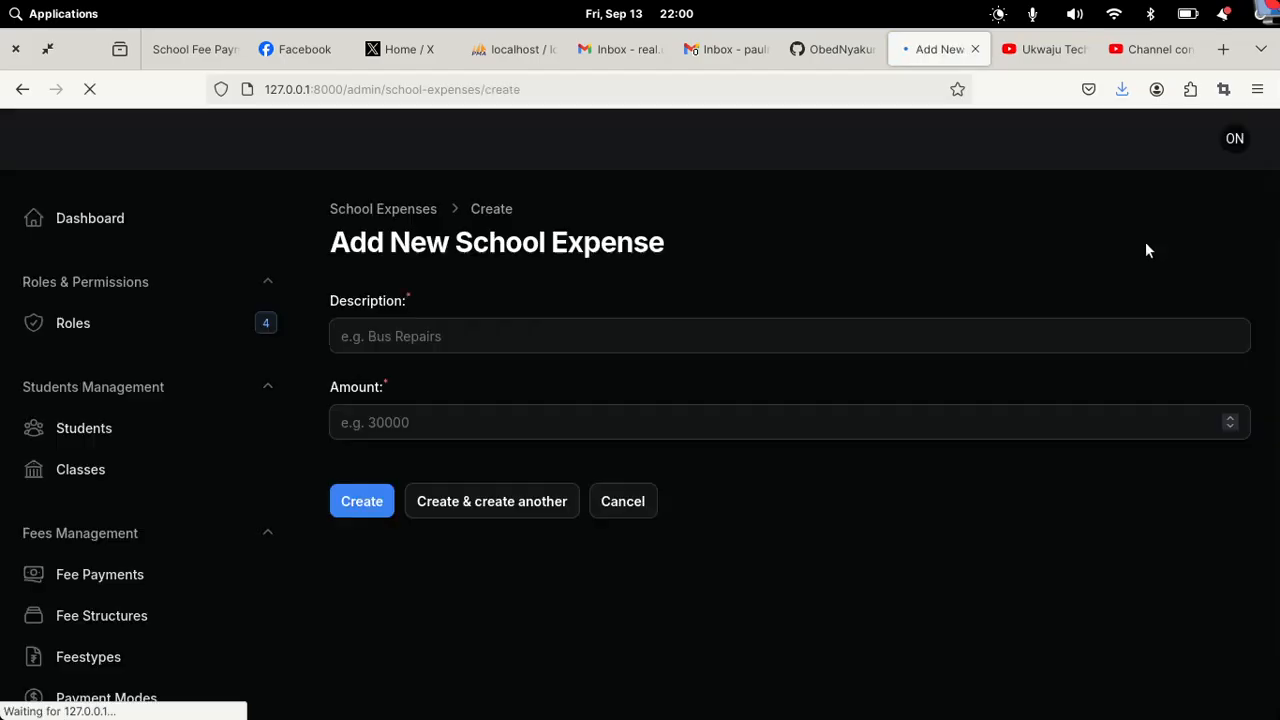
{"action": "left_click", "coordinate": [429, 336]}
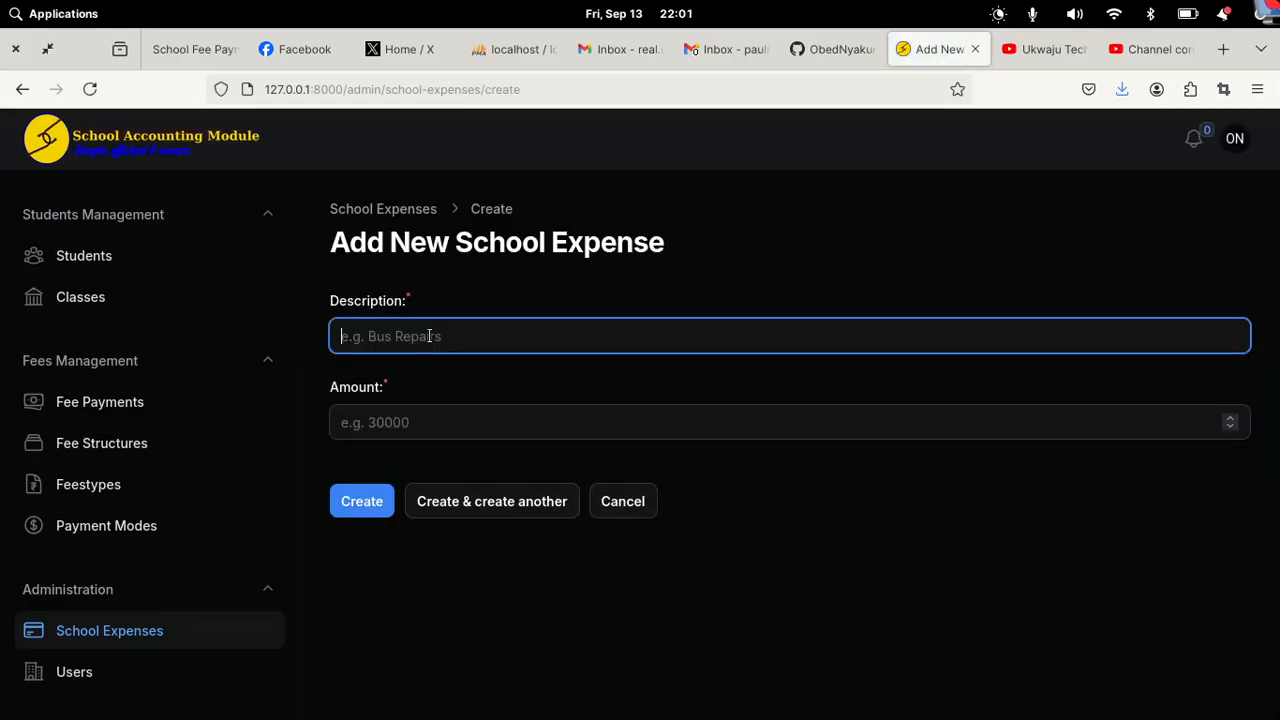
{"action": "type", "text": "teacher's lunch"}
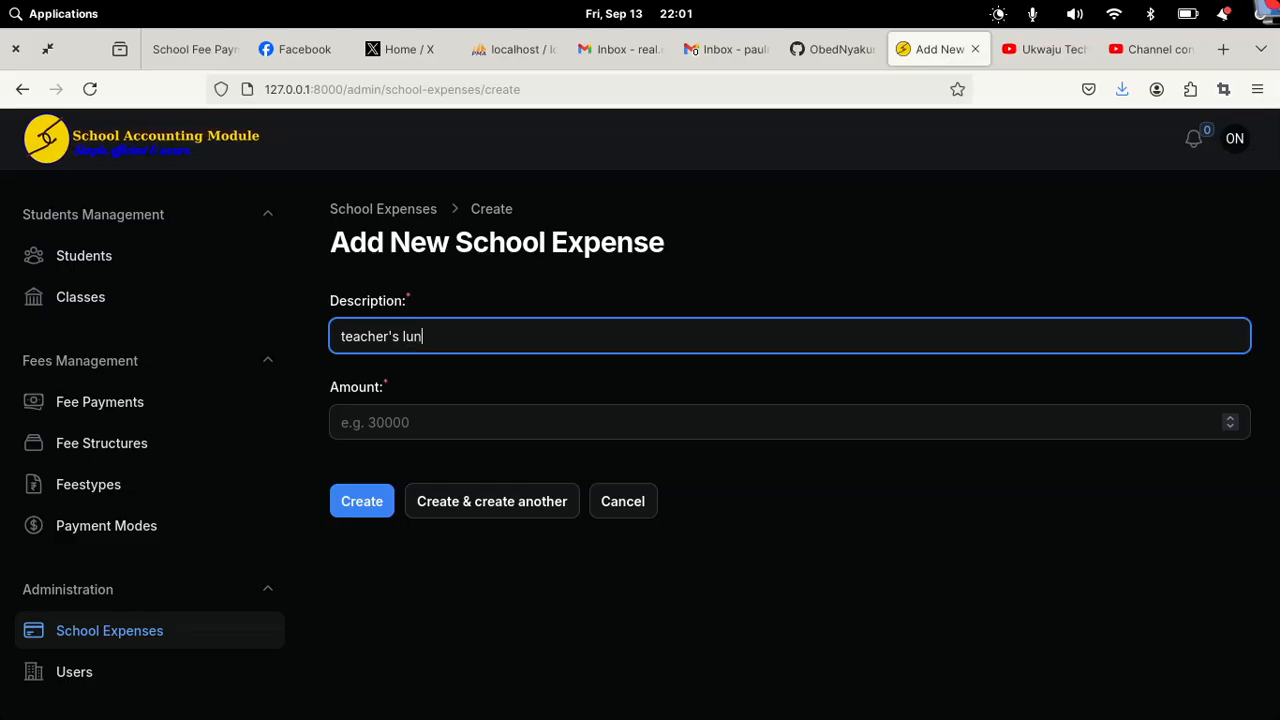
{"action": "left_click", "coordinate": [435, 421]}
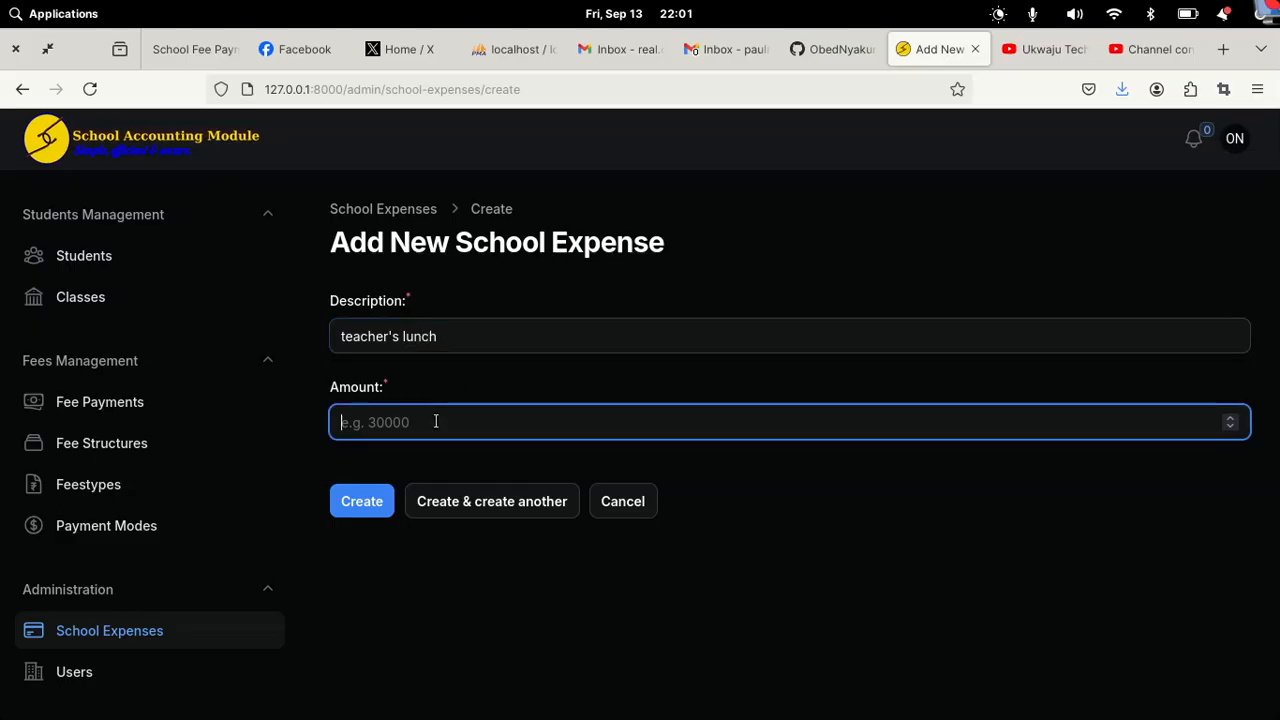
{"action": "type", "text": "3000"}
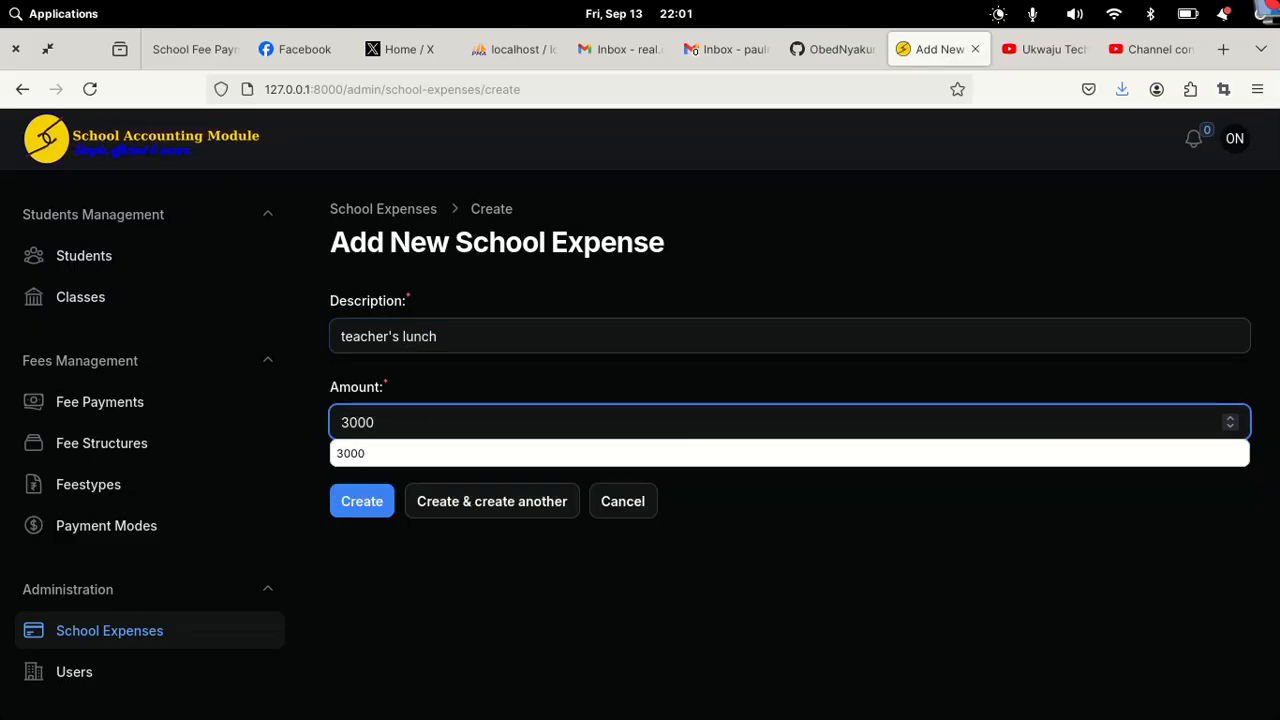
{"action": "left_click", "coordinate": [357, 513]}
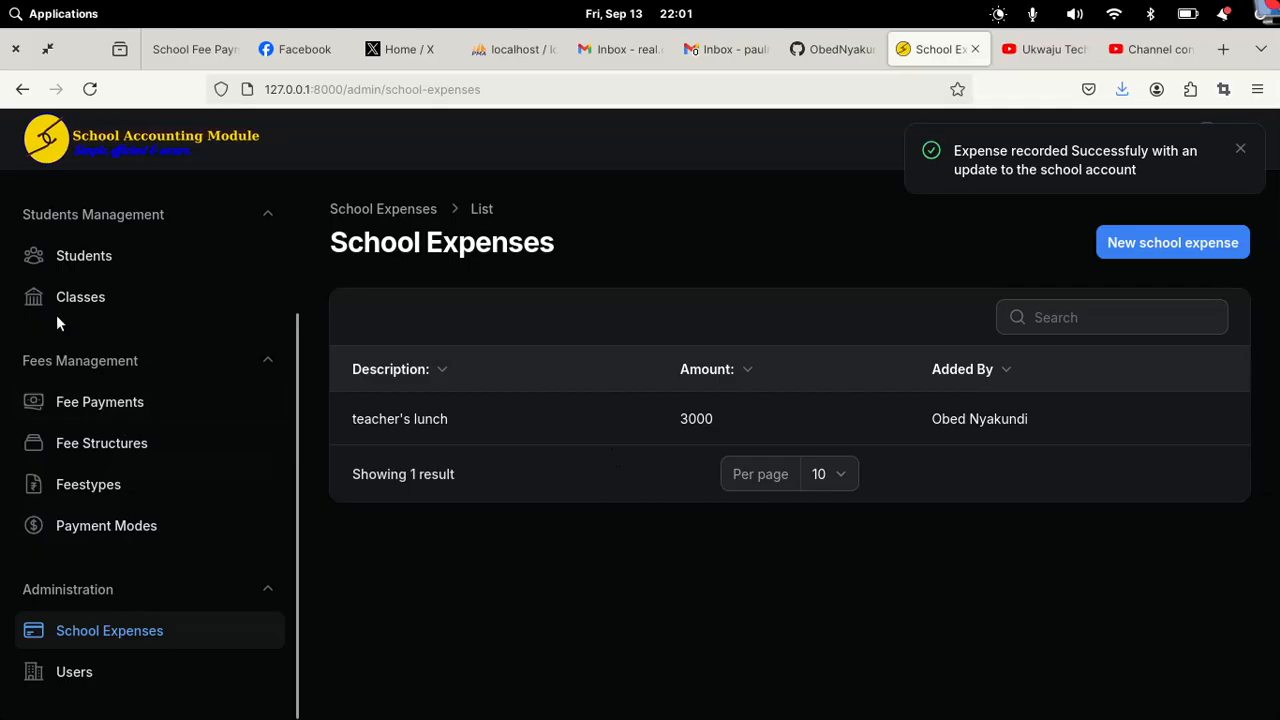
{"action": "scroll", "coordinate": [180, 255], "scroll_direction": "up", "scroll_amount": 3}
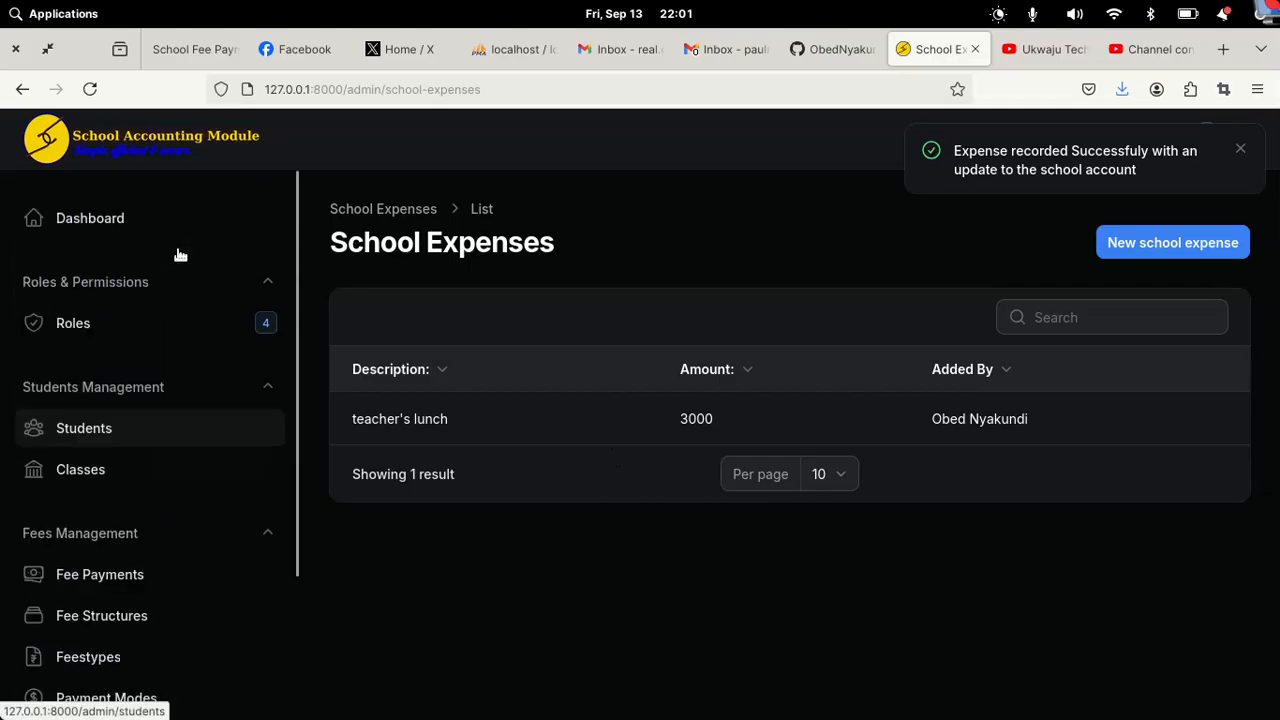
{"action": "left_click", "coordinate": [118, 229]}
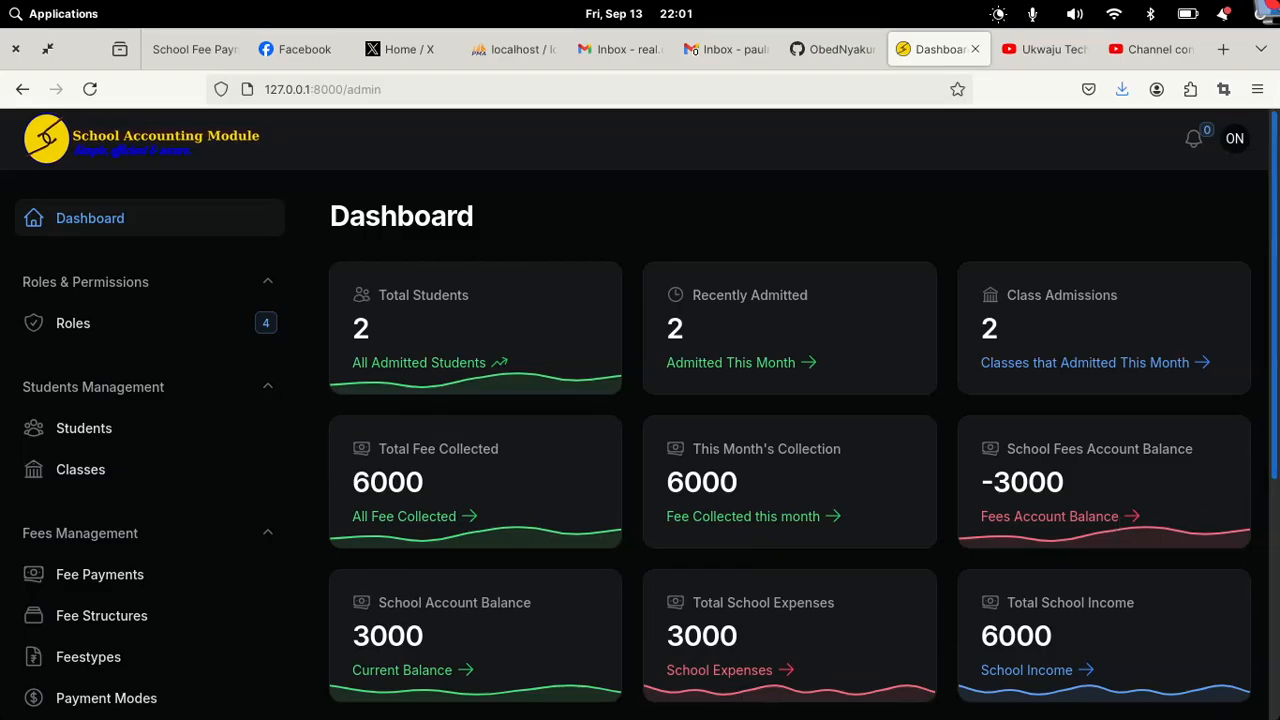
Step: Look over the dashboard charts, then go to the Roles list showing four roles
{"action": "scroll", "coordinate": [1274, 300], "scroll_direction": "down", "scroll_amount": 4}
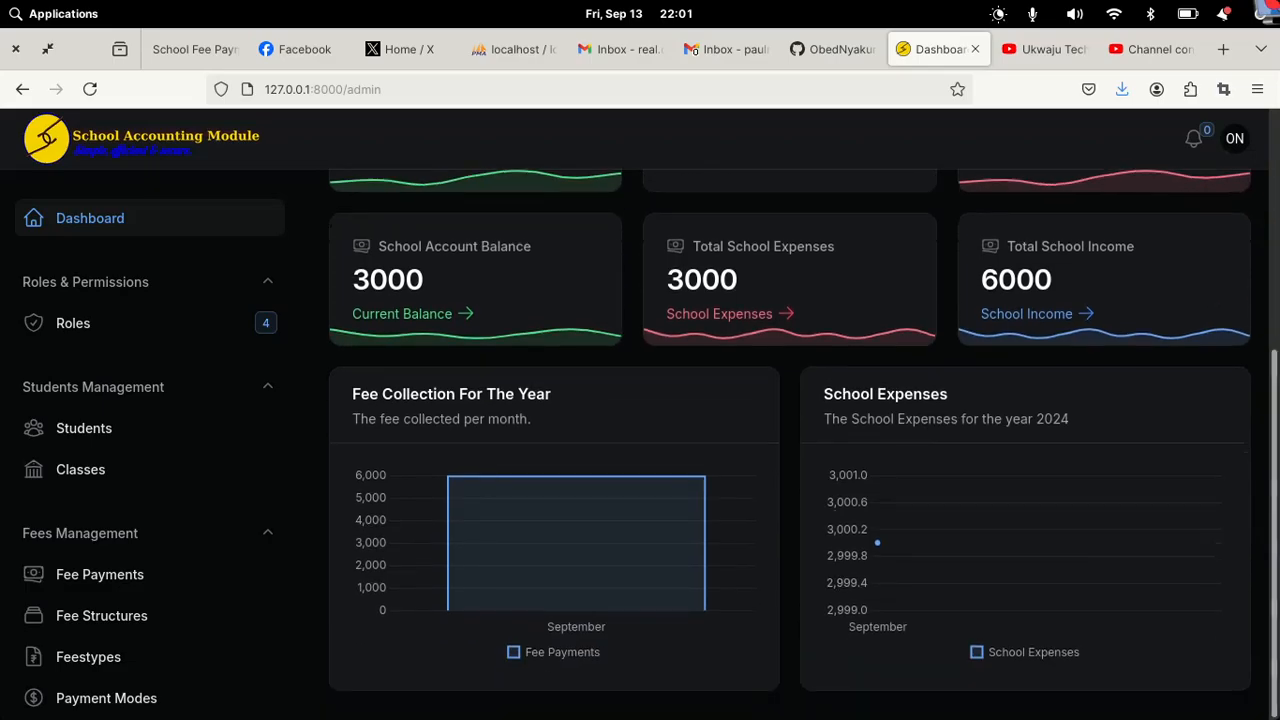
{"action": "mouse_move", "coordinate": [535, 503]}
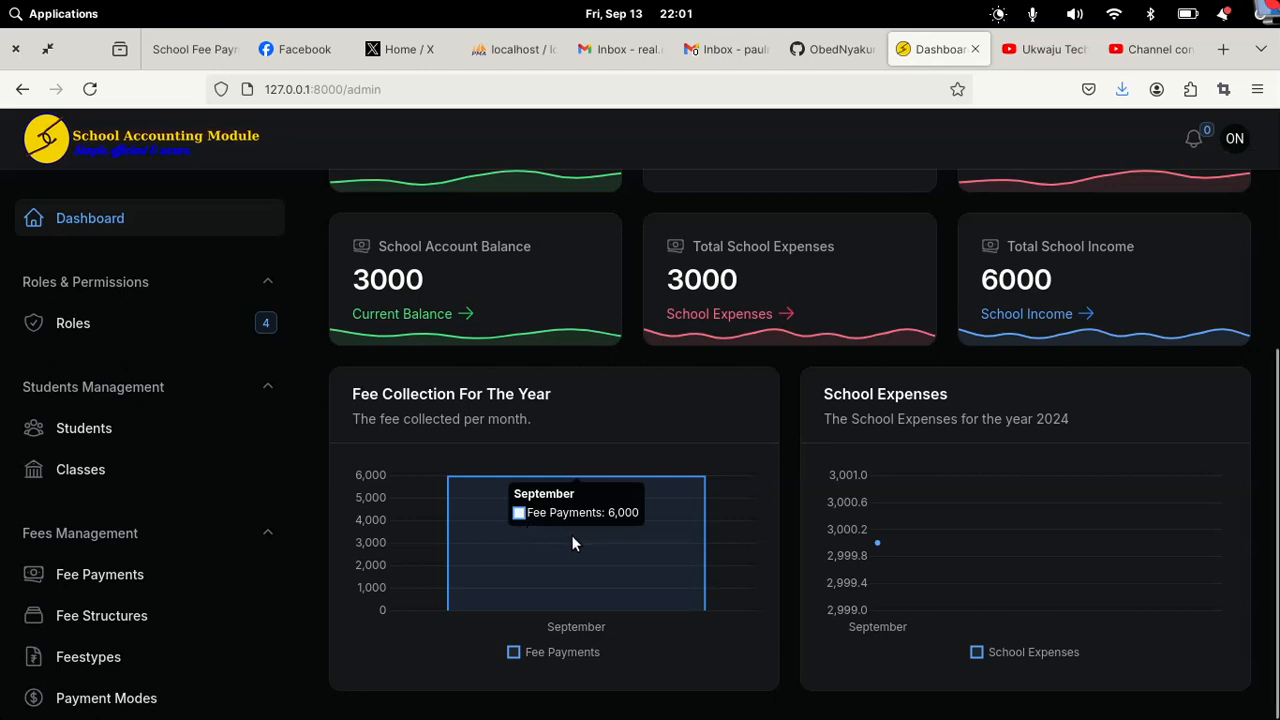
{"action": "mouse_move", "coordinate": [877, 545]}
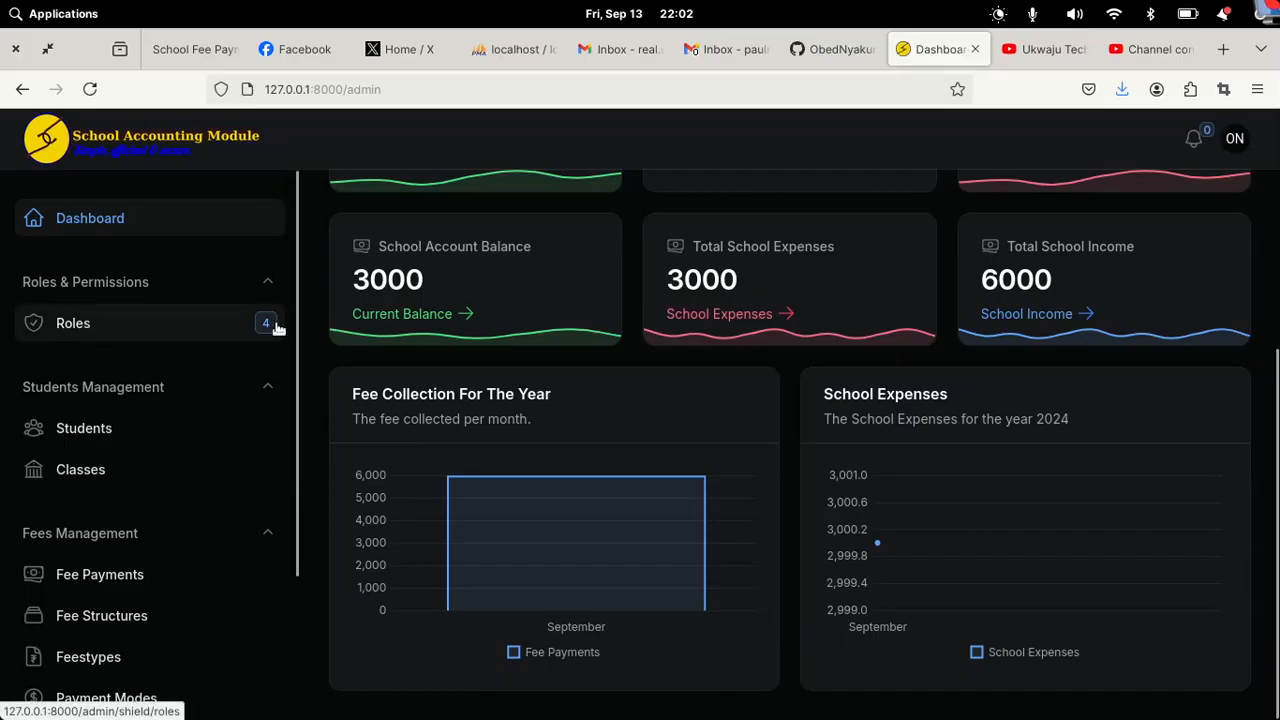
{"action": "left_click", "coordinate": [143, 330]}
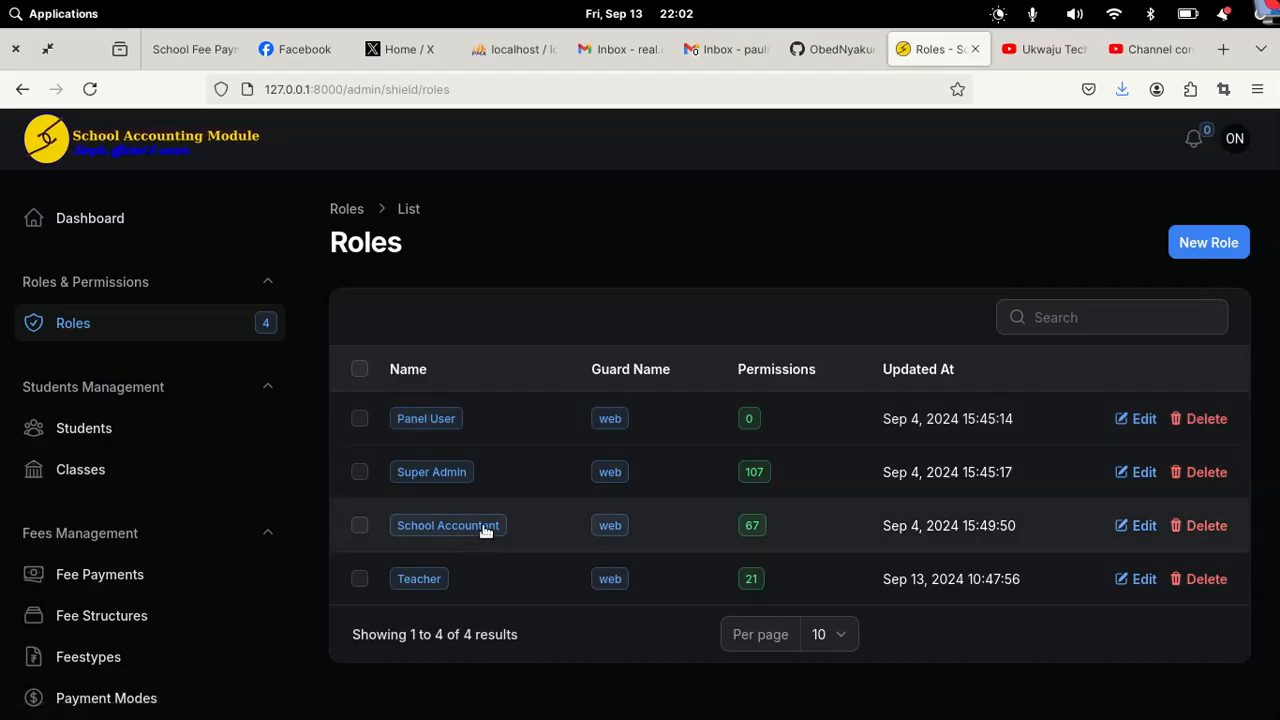
Step: Bring up the restricted user's browser session and open its Dashboard
{"action": "mouse_move", "coordinate": [776, 716]}
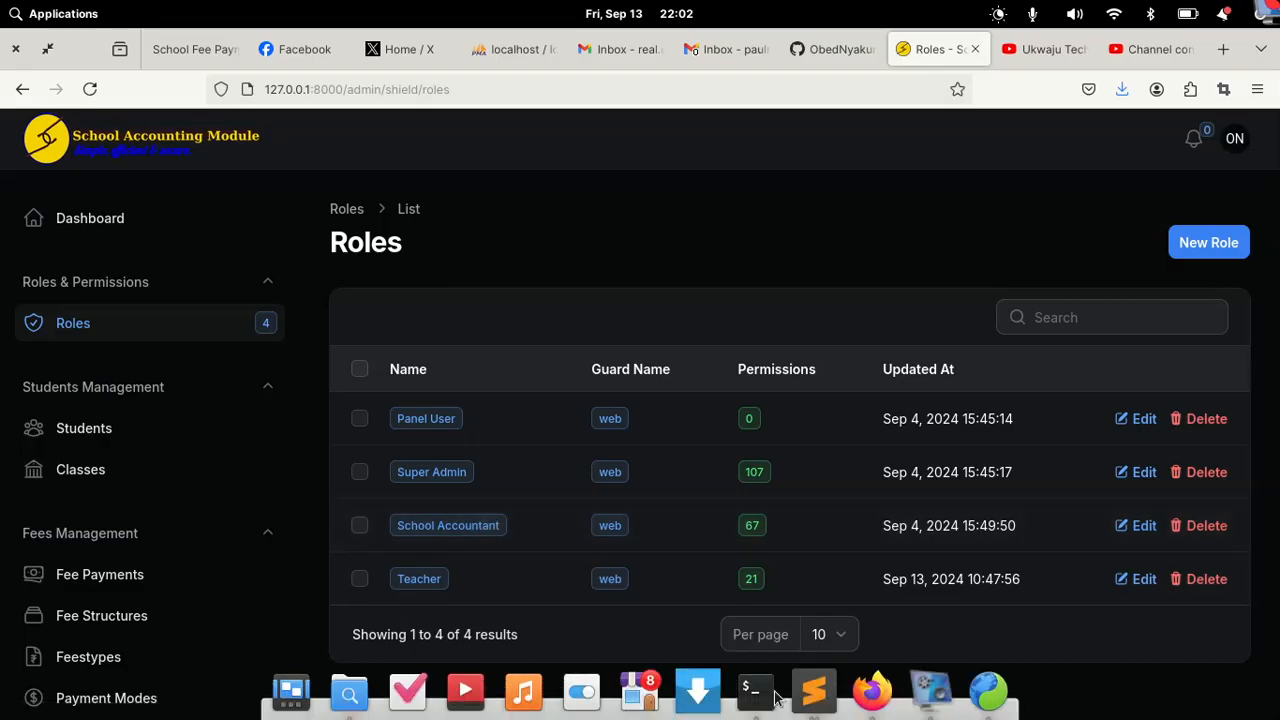
{"action": "left_click", "coordinate": [988, 692]}
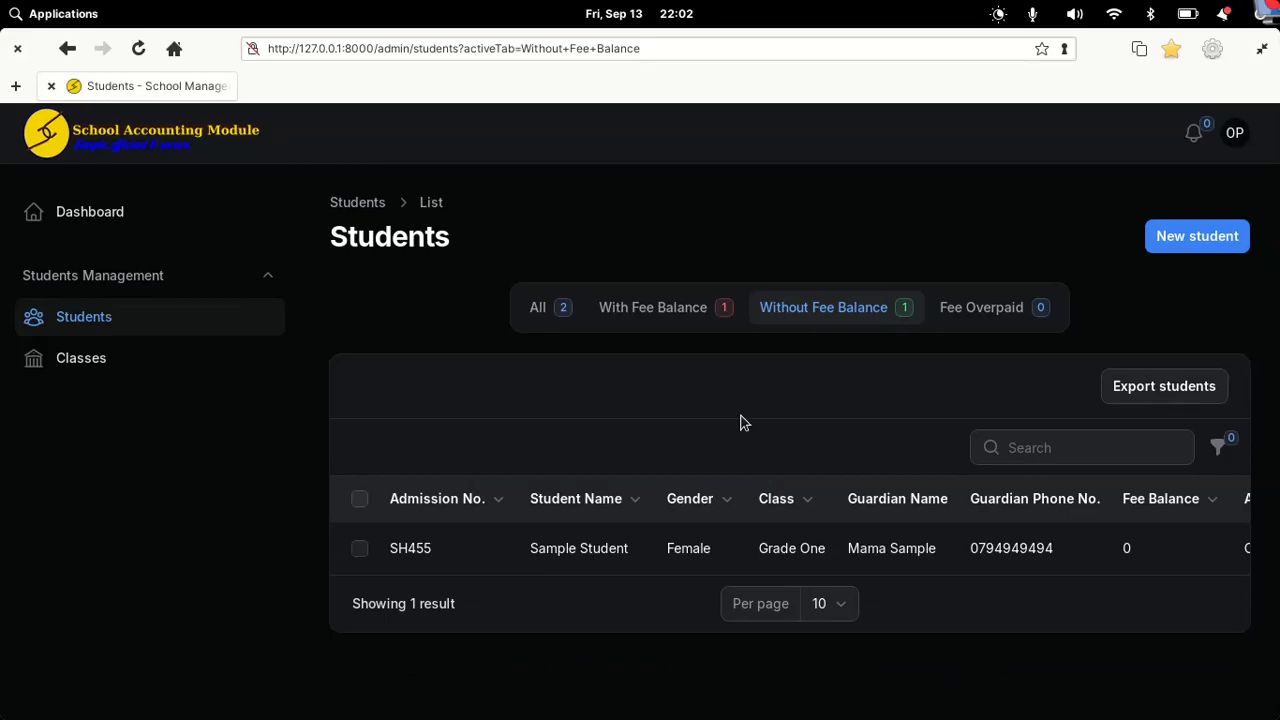
{"action": "left_click", "coordinate": [50, 213]}
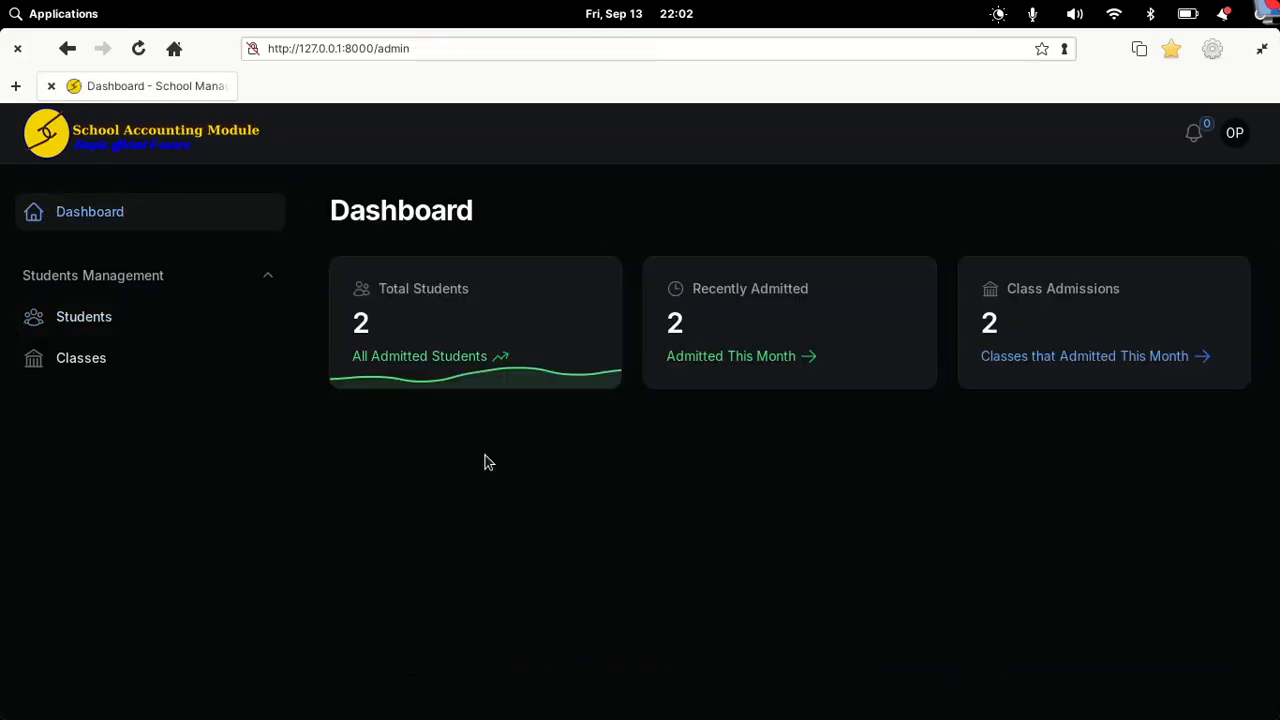
Step: Back in the admin browser, open the Users list showing two users and their roles
{"action": "mouse_move", "coordinate": [814, 712]}
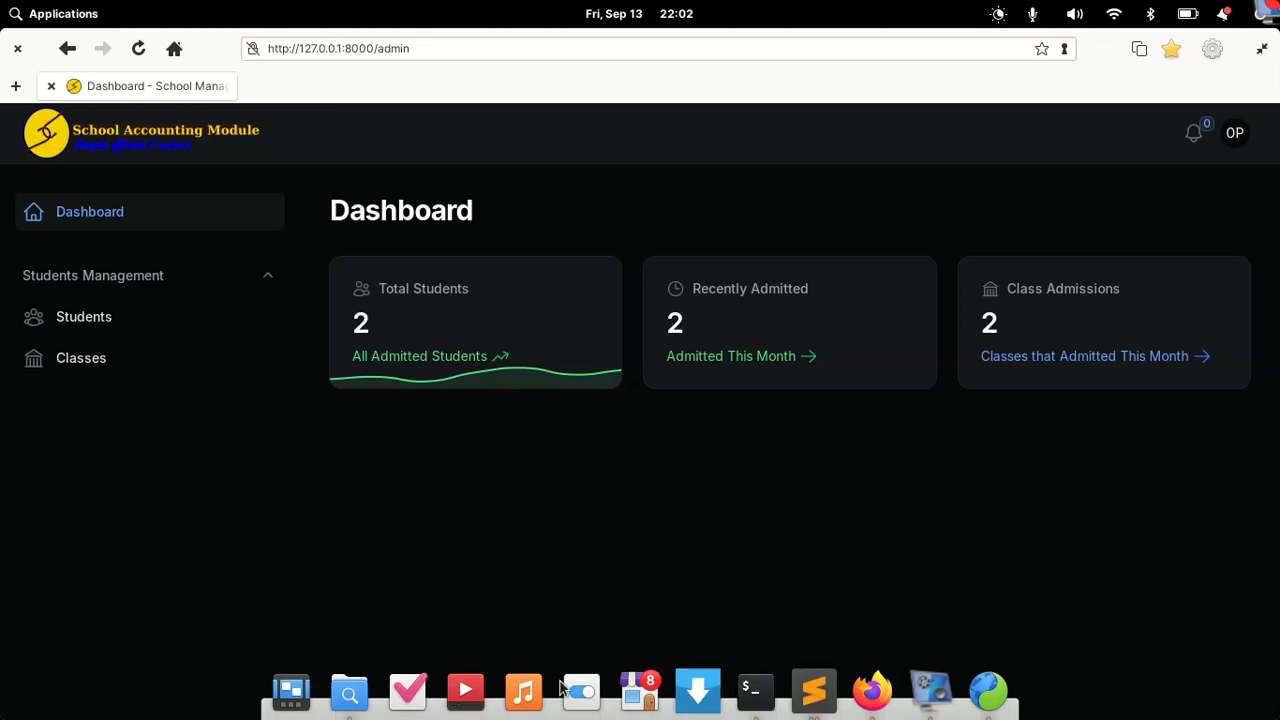
{"action": "left_click", "coordinate": [872, 690]}
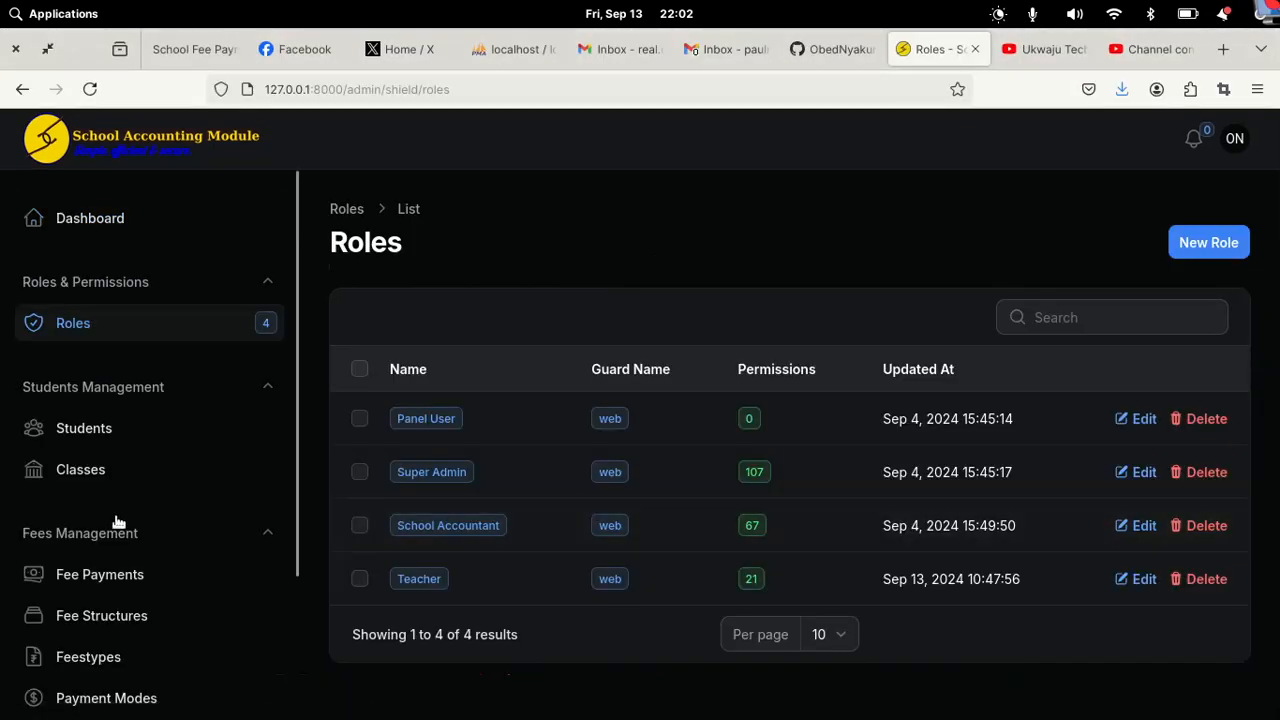
{"action": "scroll", "coordinate": [118, 521], "scroll_direction": "down", "scroll_amount": 3}
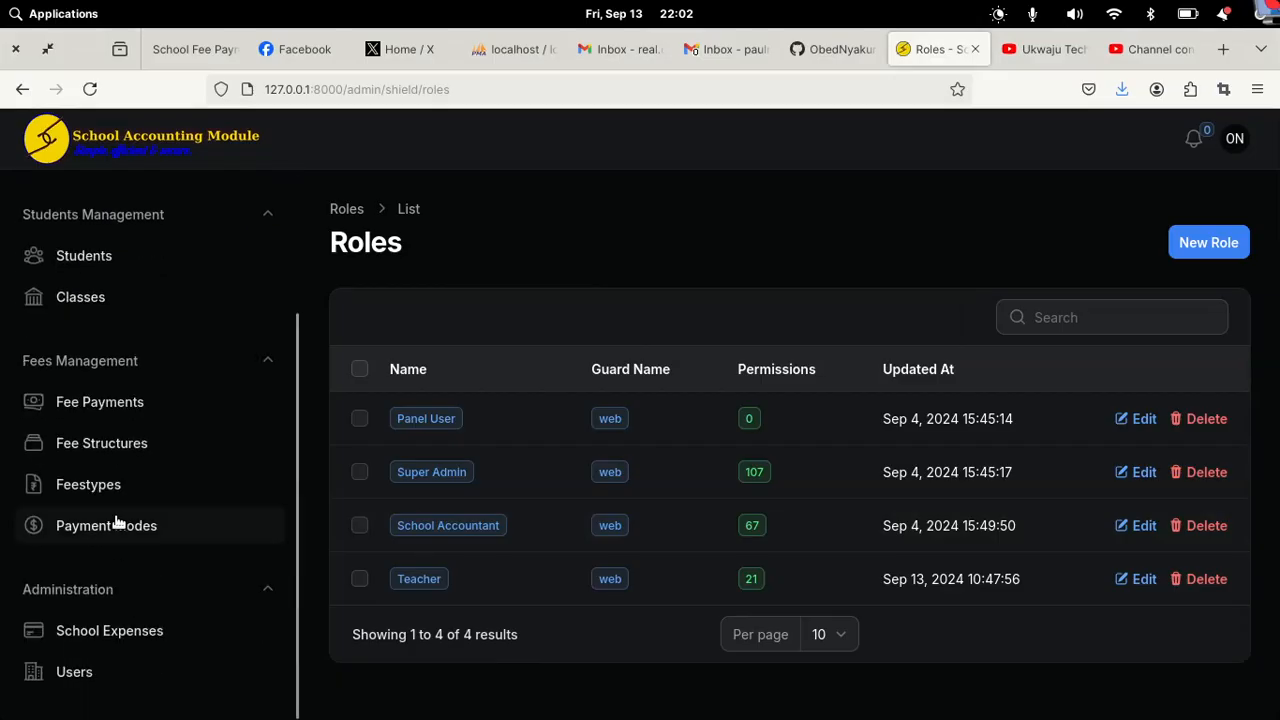
{"action": "left_click", "coordinate": [85, 673]}
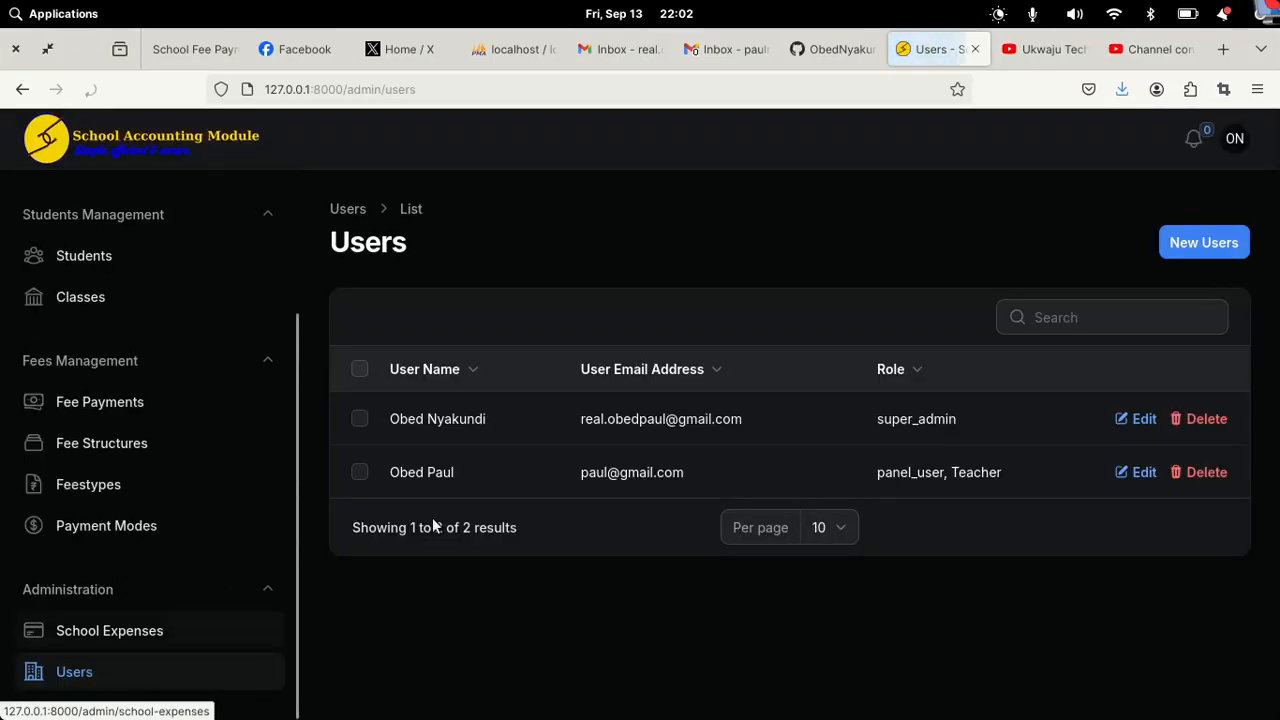
Step: Replace the second user's Teacher role with School Accountant, keeping panel_user, and save
{"action": "left_click", "coordinate": [581, 471]}
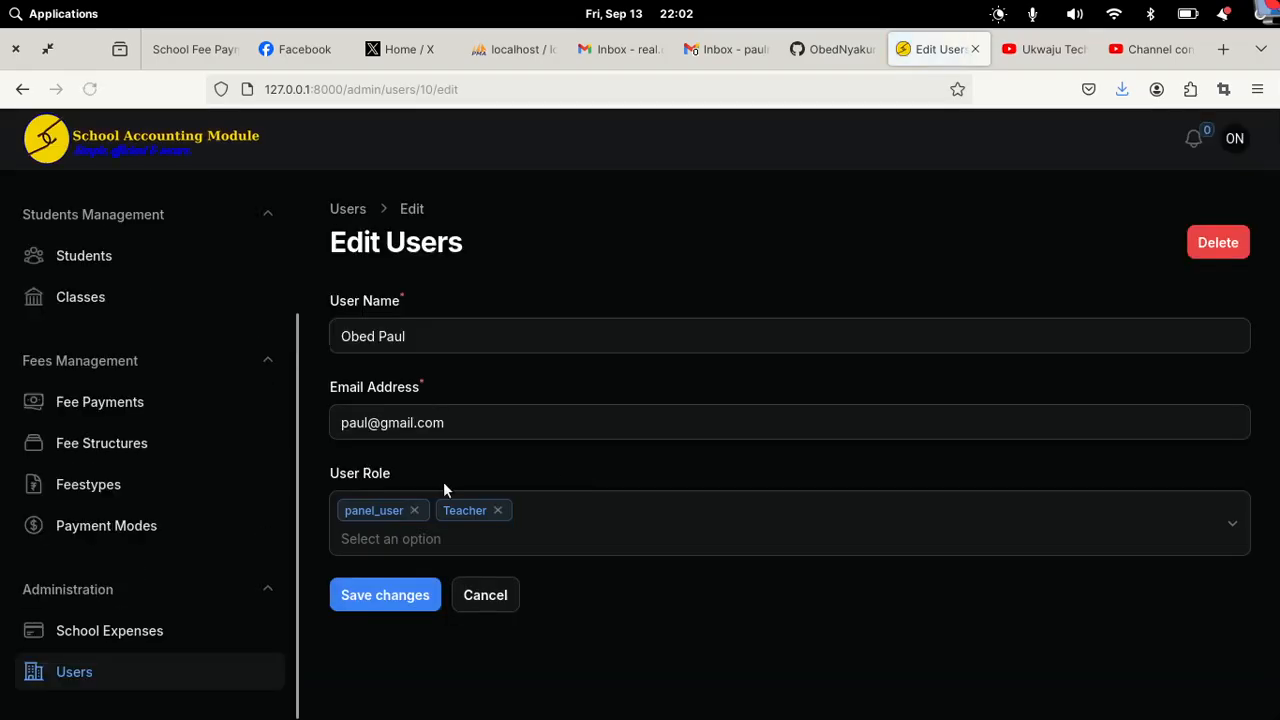
{"action": "left_click", "coordinate": [499, 510]}
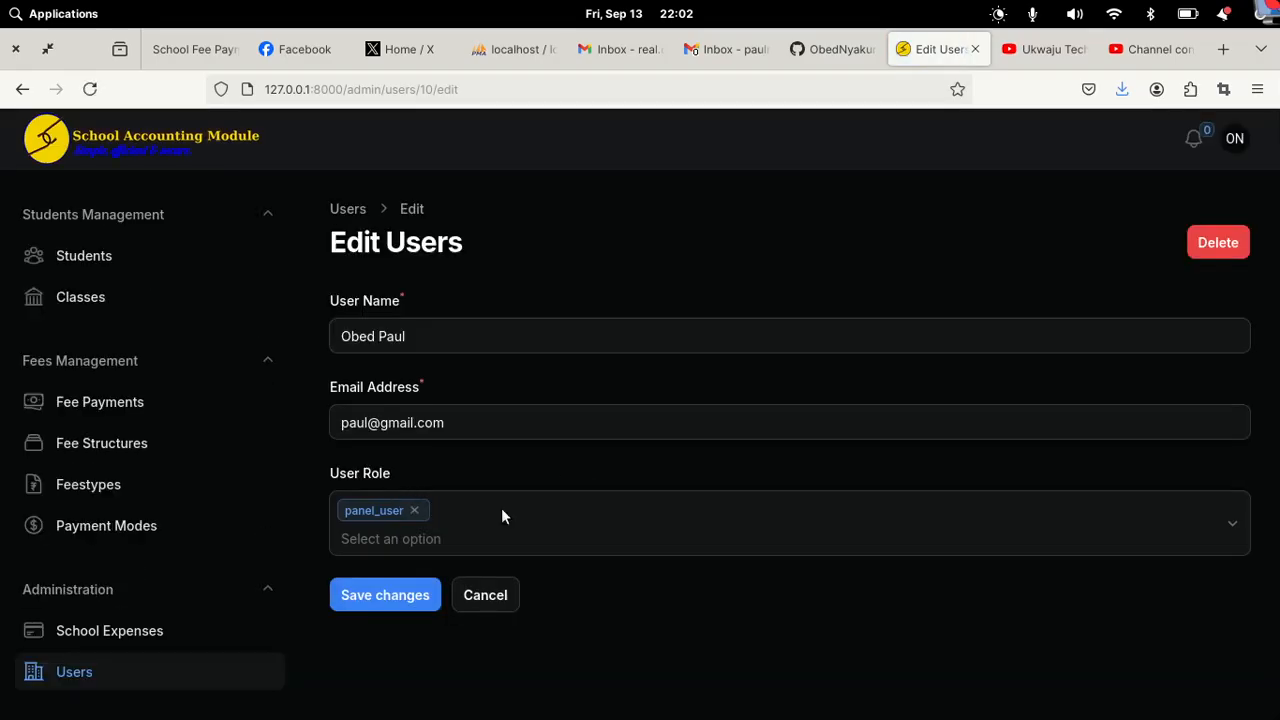
{"action": "left_click", "coordinate": [466, 531]}
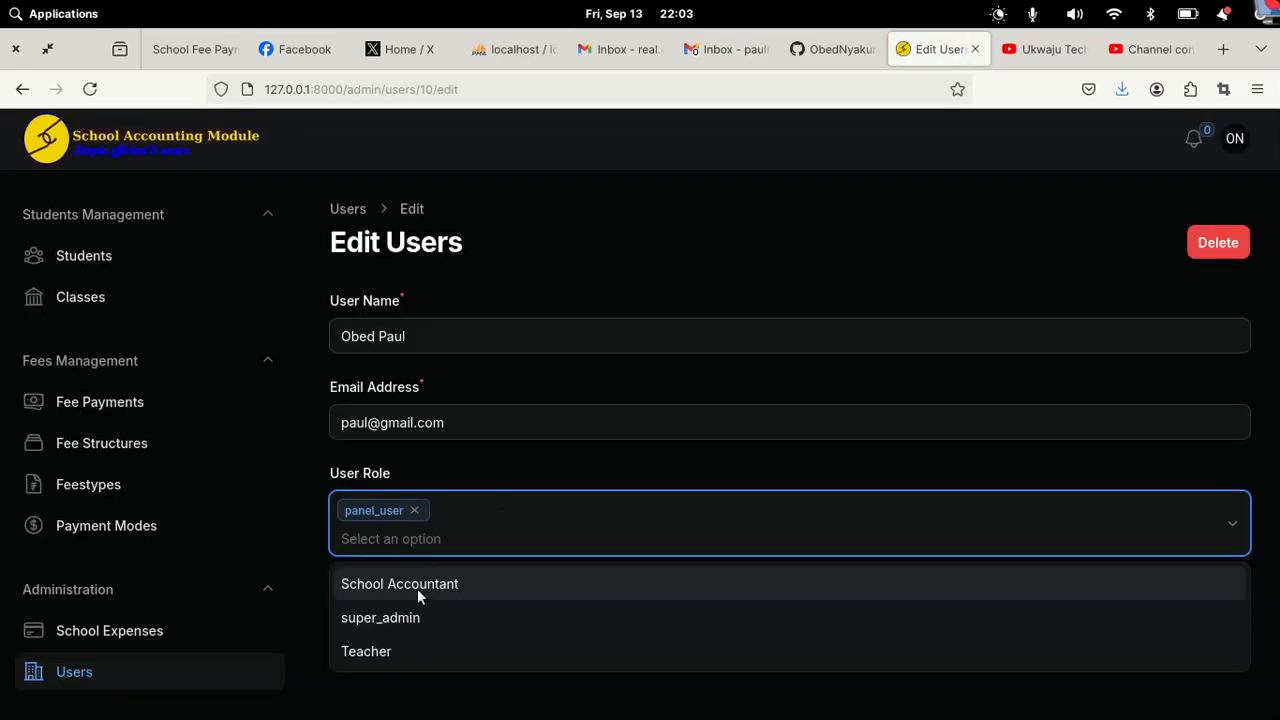
{"action": "left_click", "coordinate": [418, 588]}
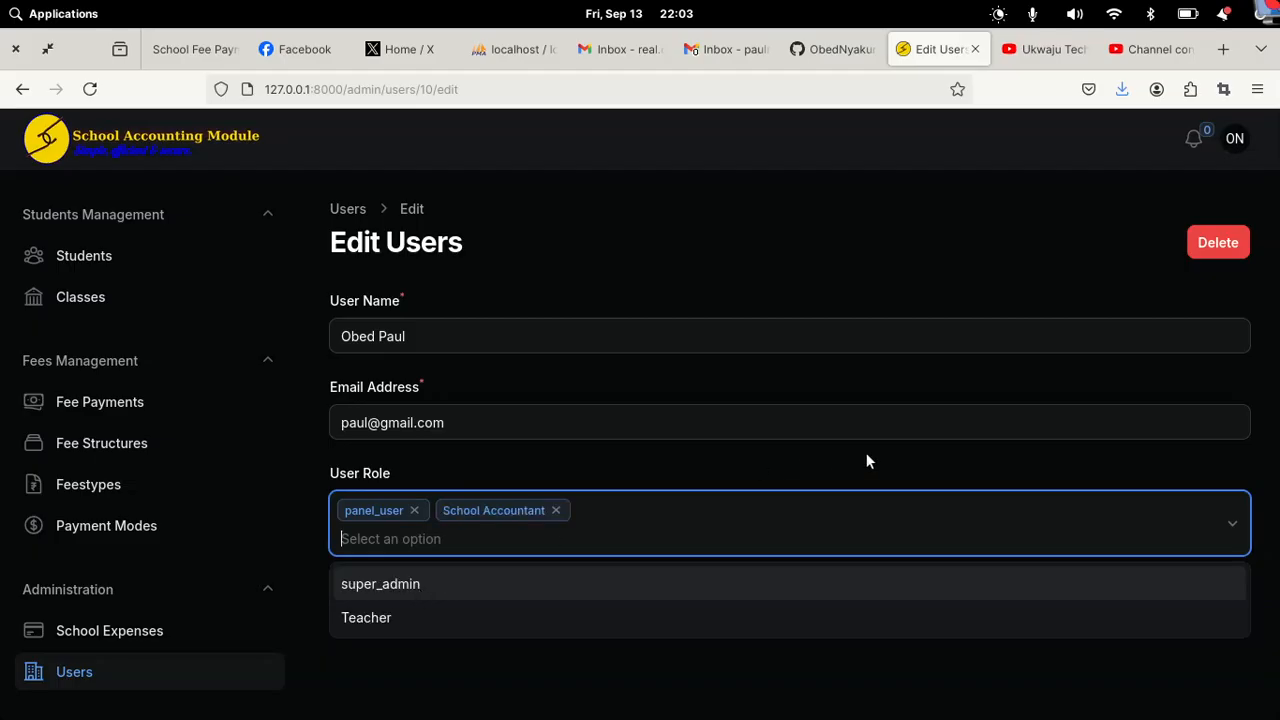
{"action": "left_click", "coordinate": [866, 454]}
{"action": "left_click", "coordinate": [390, 595]}
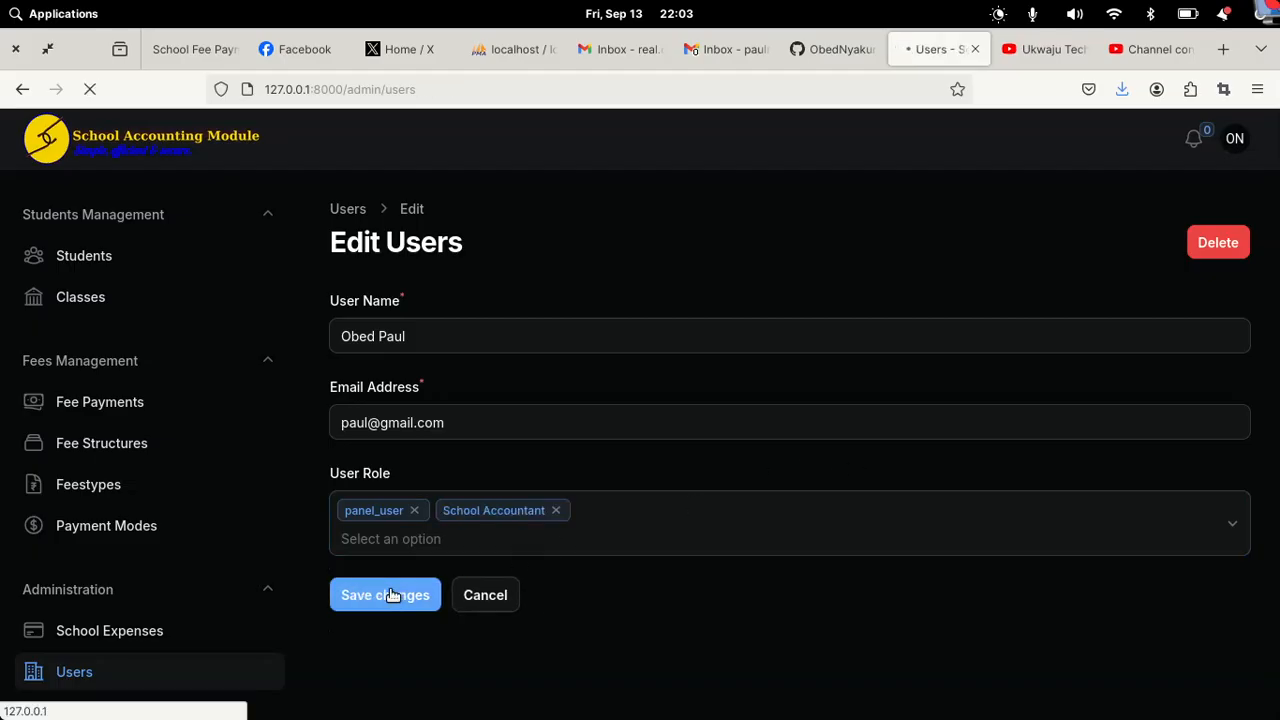
{"action": "mouse_move", "coordinate": [940, 703]}
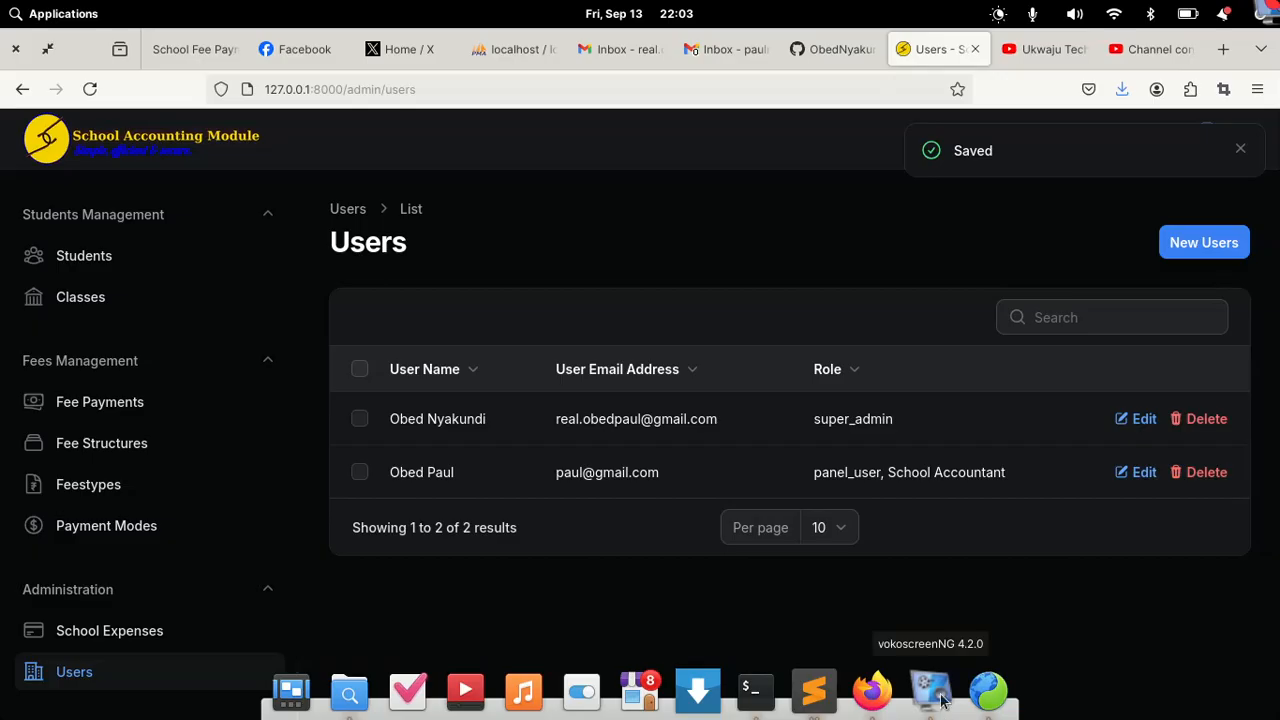
{"action": "left_click", "coordinate": [987, 692]}
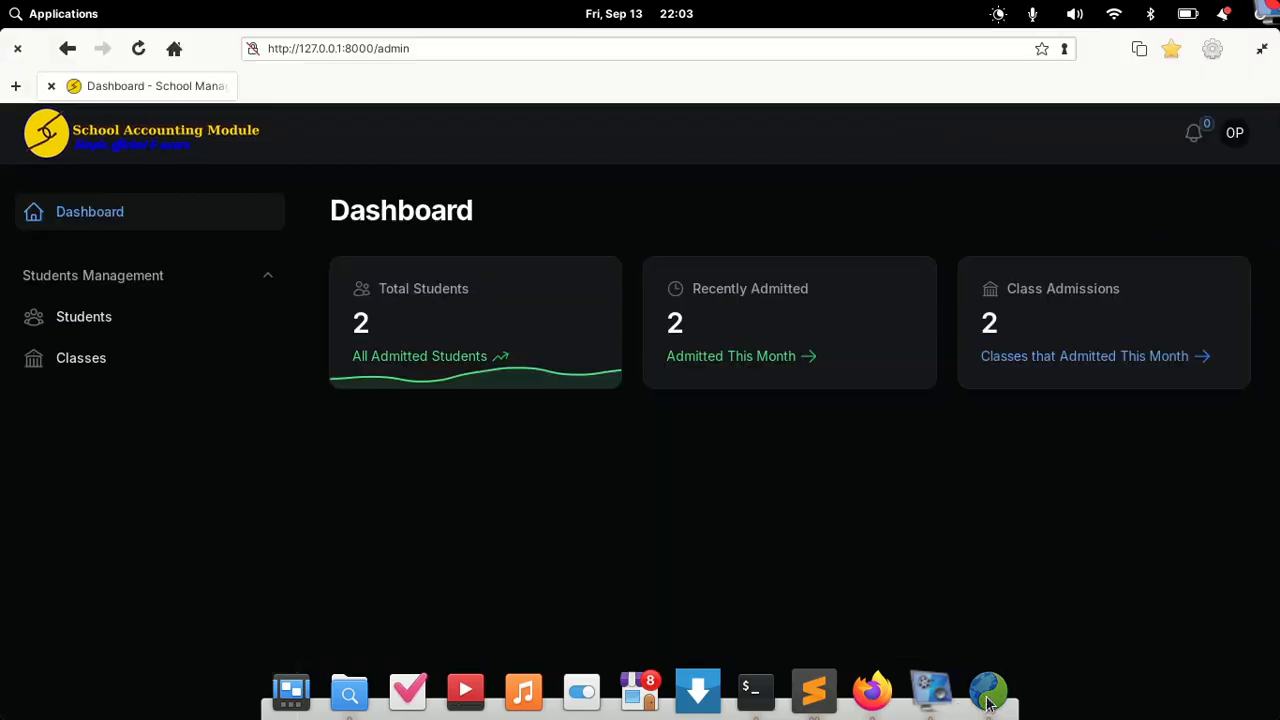
{"action": "left_click", "coordinate": [142, 51]}
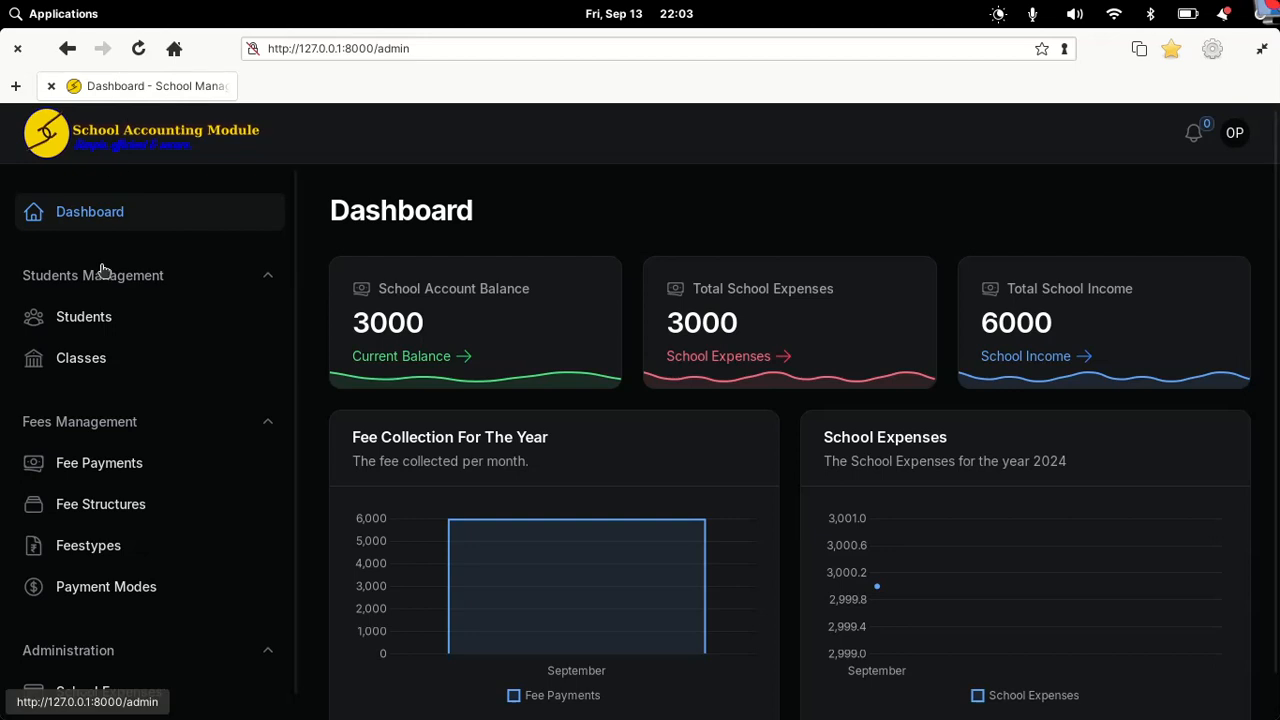
{"action": "left_click", "coordinate": [80, 316]}
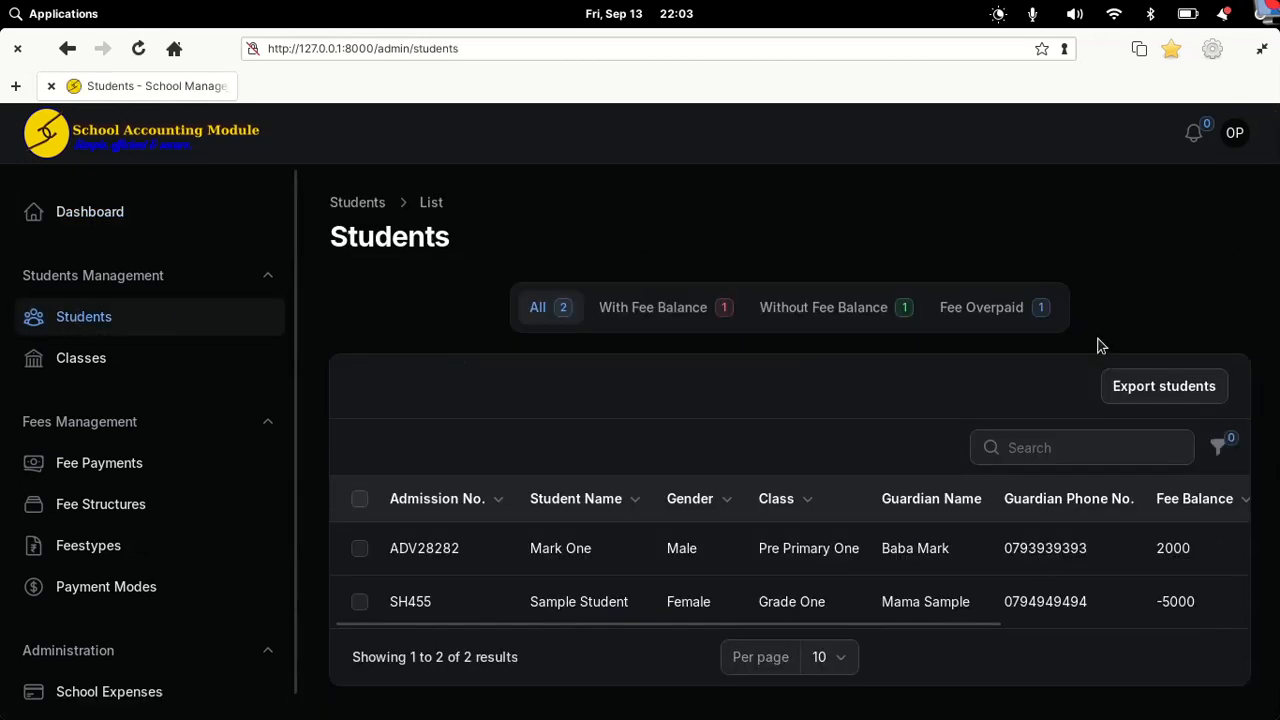
{"action": "left_click", "coordinate": [1219, 446]}
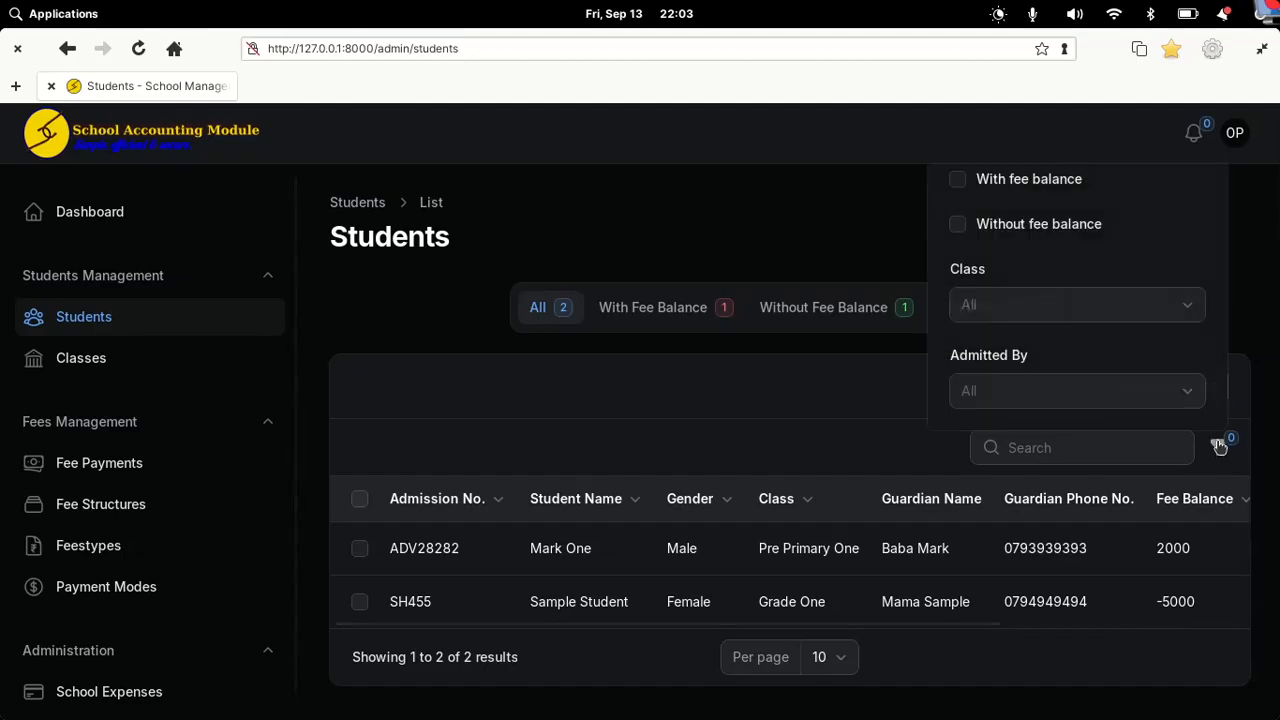
{"action": "left_click", "coordinate": [1219, 446]}
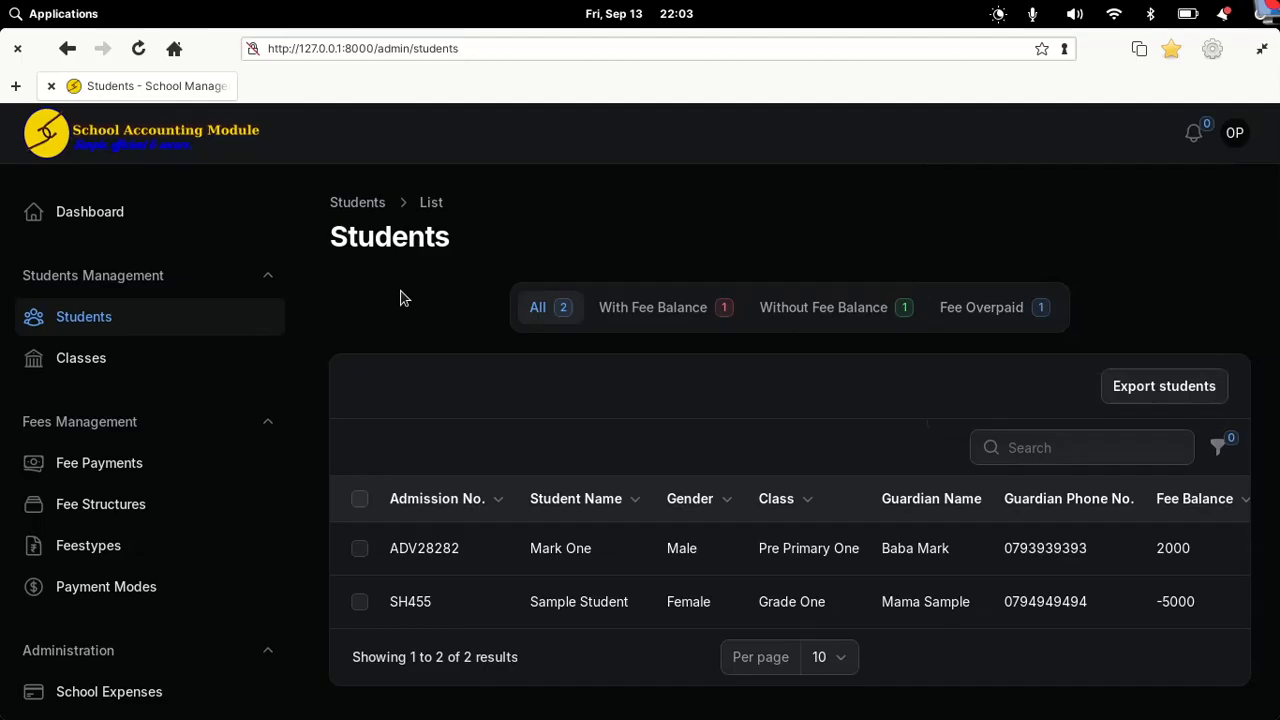
{"action": "left_click", "coordinate": [99, 357]}
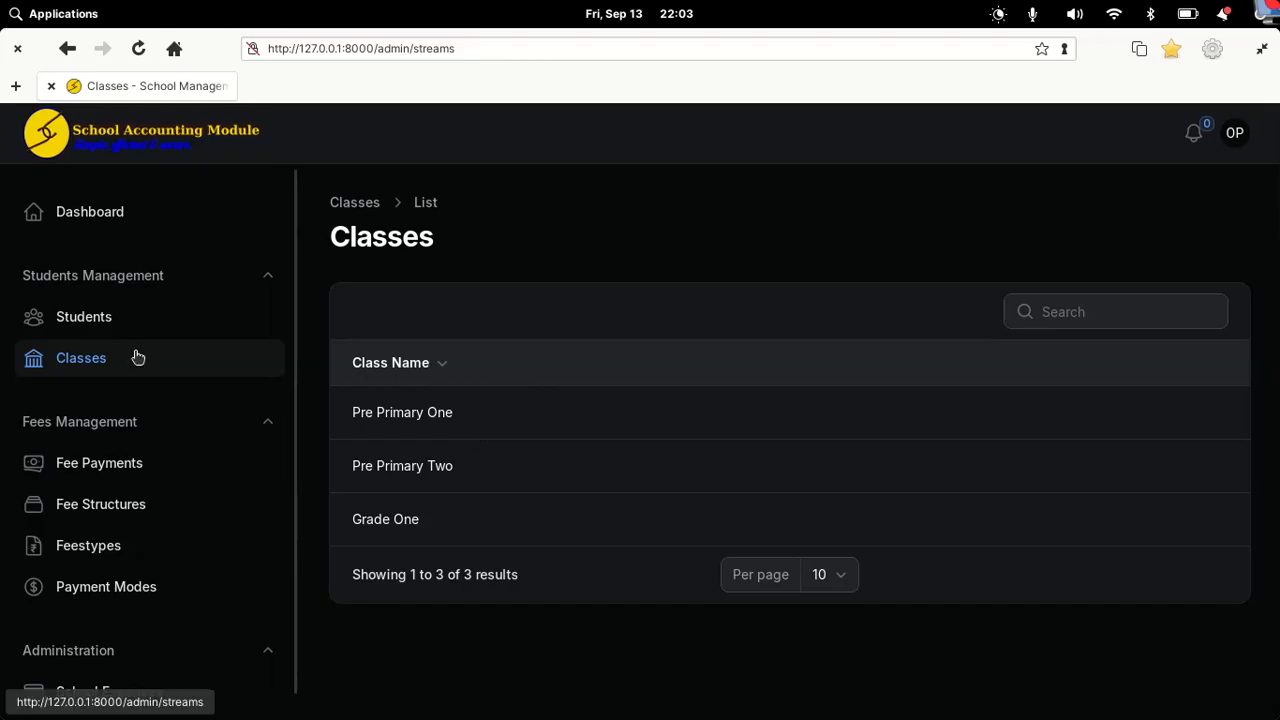
{"action": "left_click", "coordinate": [133, 478]}
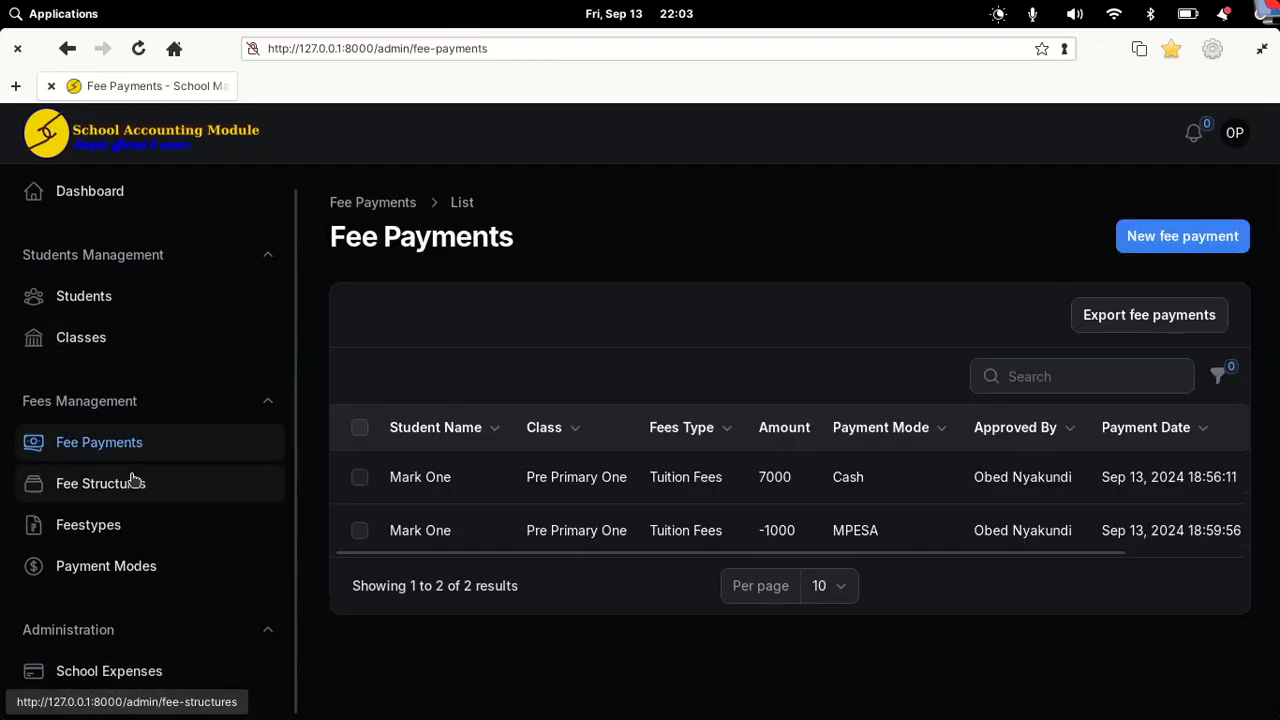
{"action": "left_click", "coordinate": [72, 489]}
{"action": "left_click", "coordinate": [82, 528]}
{"action": "left_click", "coordinate": [86, 572]}
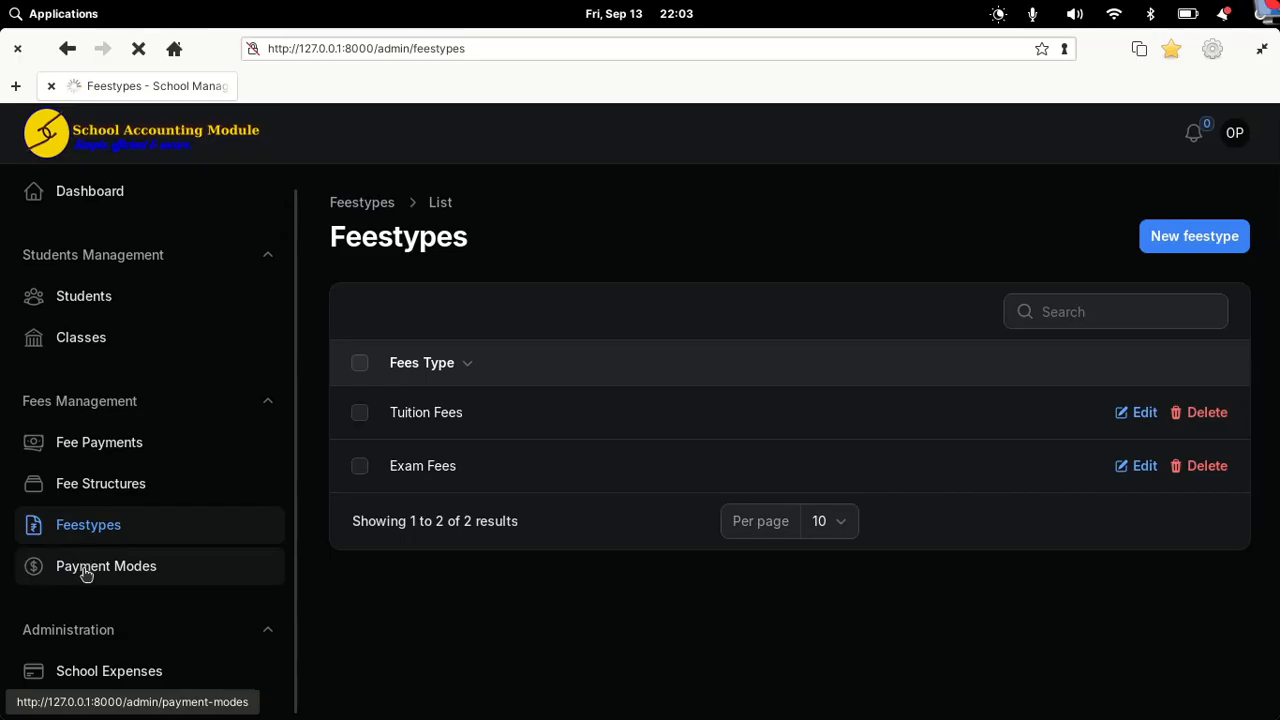
{"action": "left_click", "coordinate": [110, 671]}
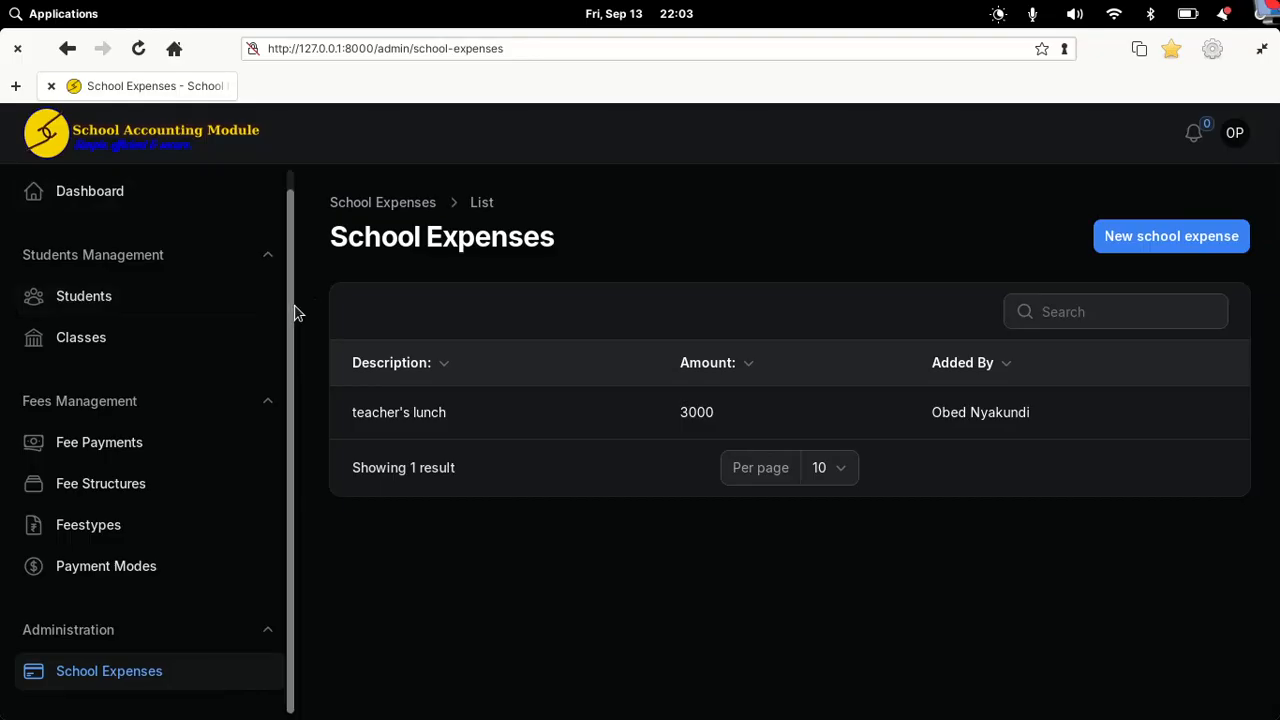
{"action": "left_click_drag", "start_coordinate": [294, 306], "coordinate": [293, 264]}
{"action": "mouse_move", "coordinate": [740, 718]}
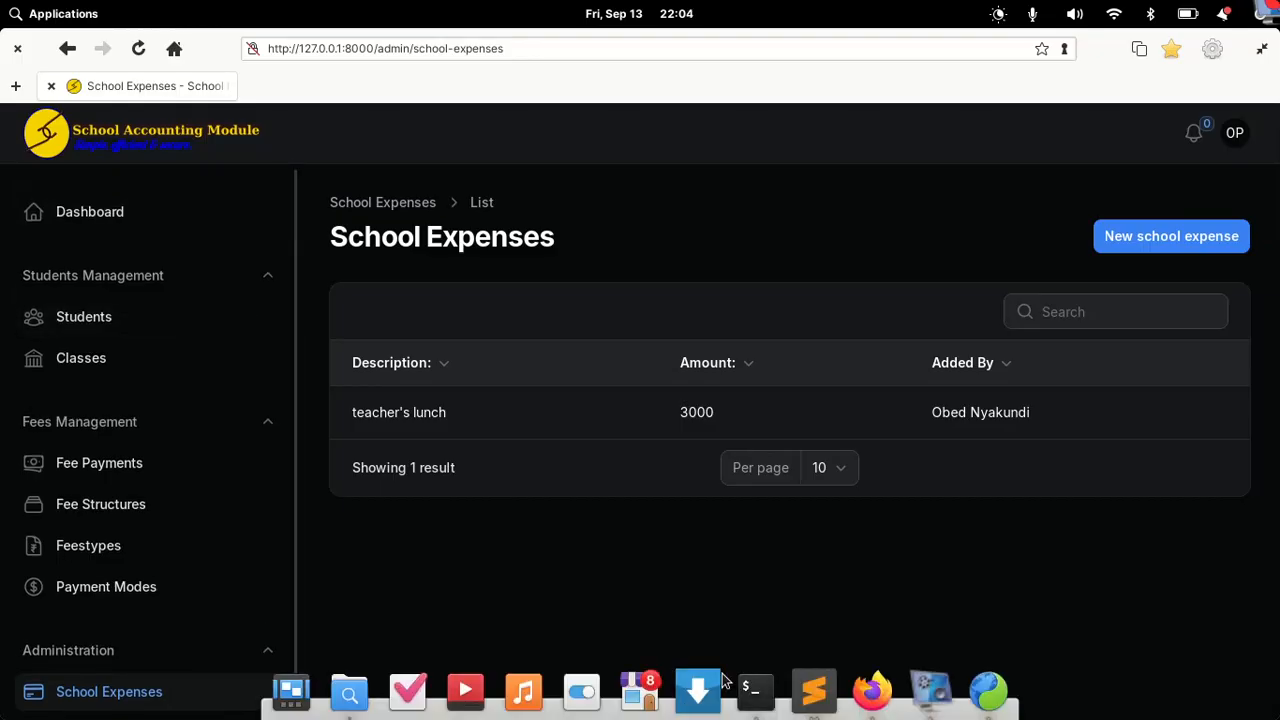
{"action": "left_click", "coordinate": [873, 692]}
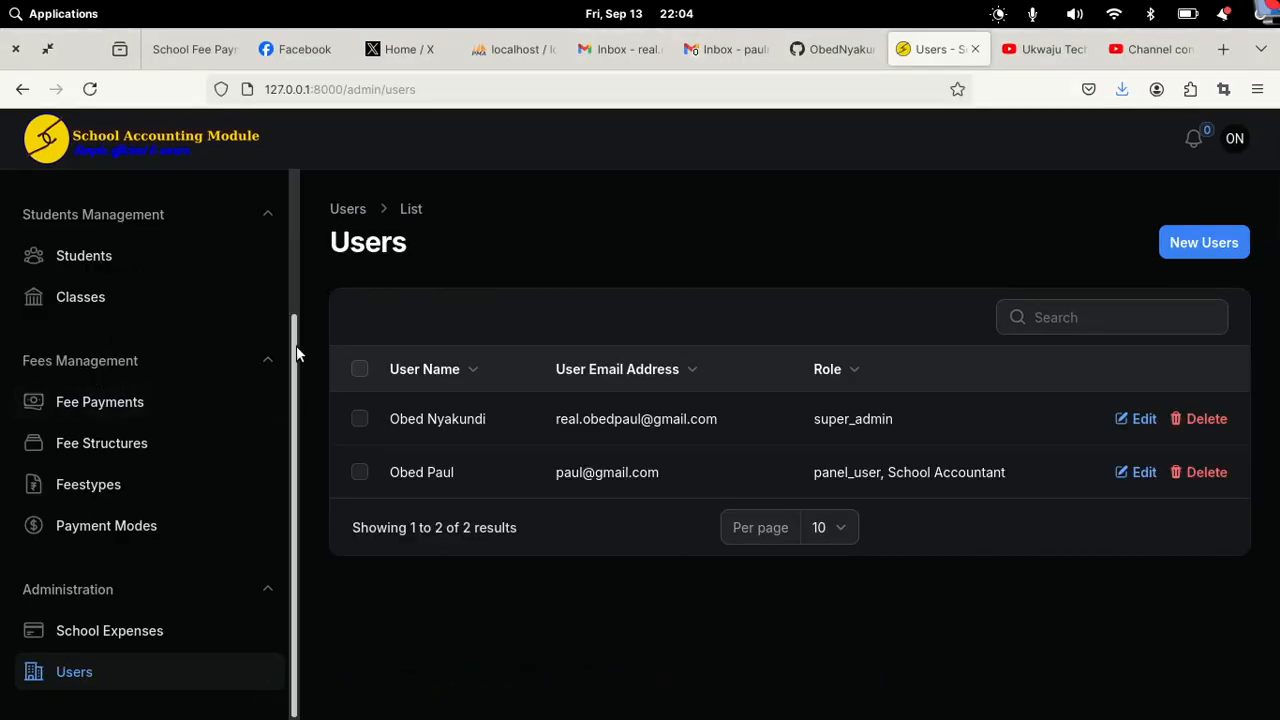
{"action": "left_click_drag", "start_coordinate": [294, 351], "coordinate": [293, 202]}
Step: Start a new role and name it Watchman
{"action": "left_click", "coordinate": [144, 323]}
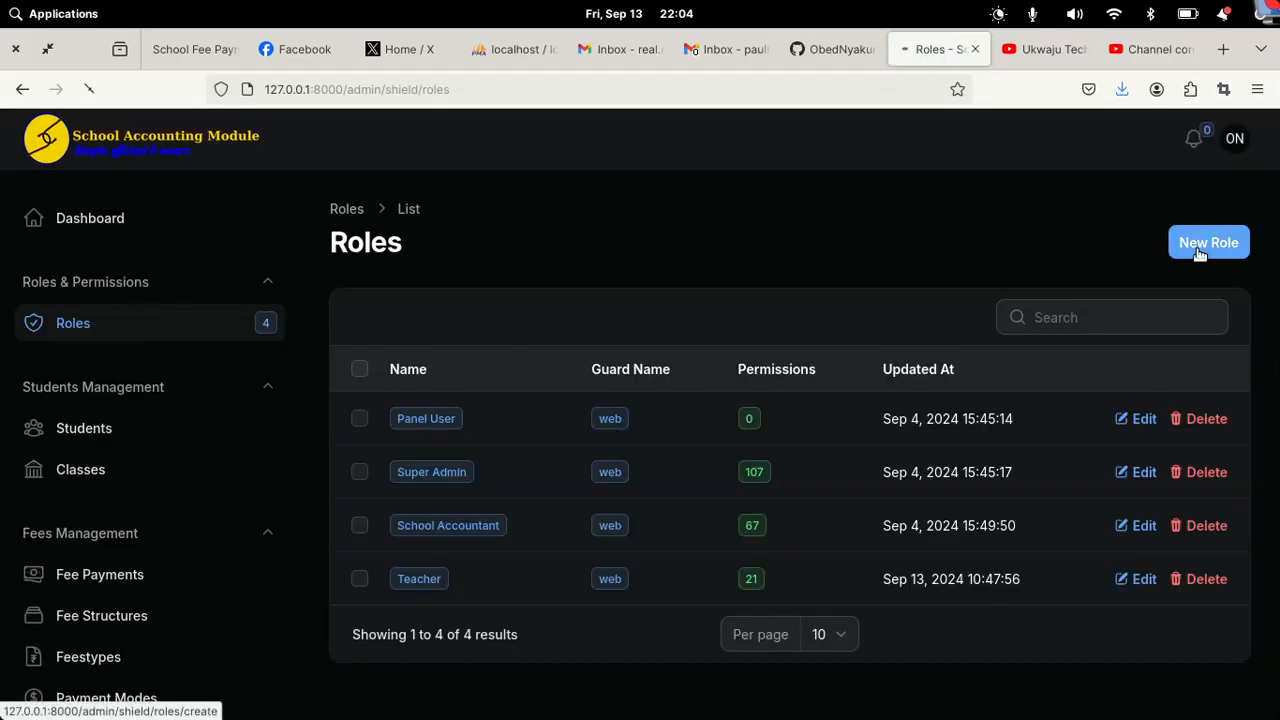
{"action": "left_click", "coordinate": [1200, 250]}
{"action": "left_click", "coordinate": [518, 370]}
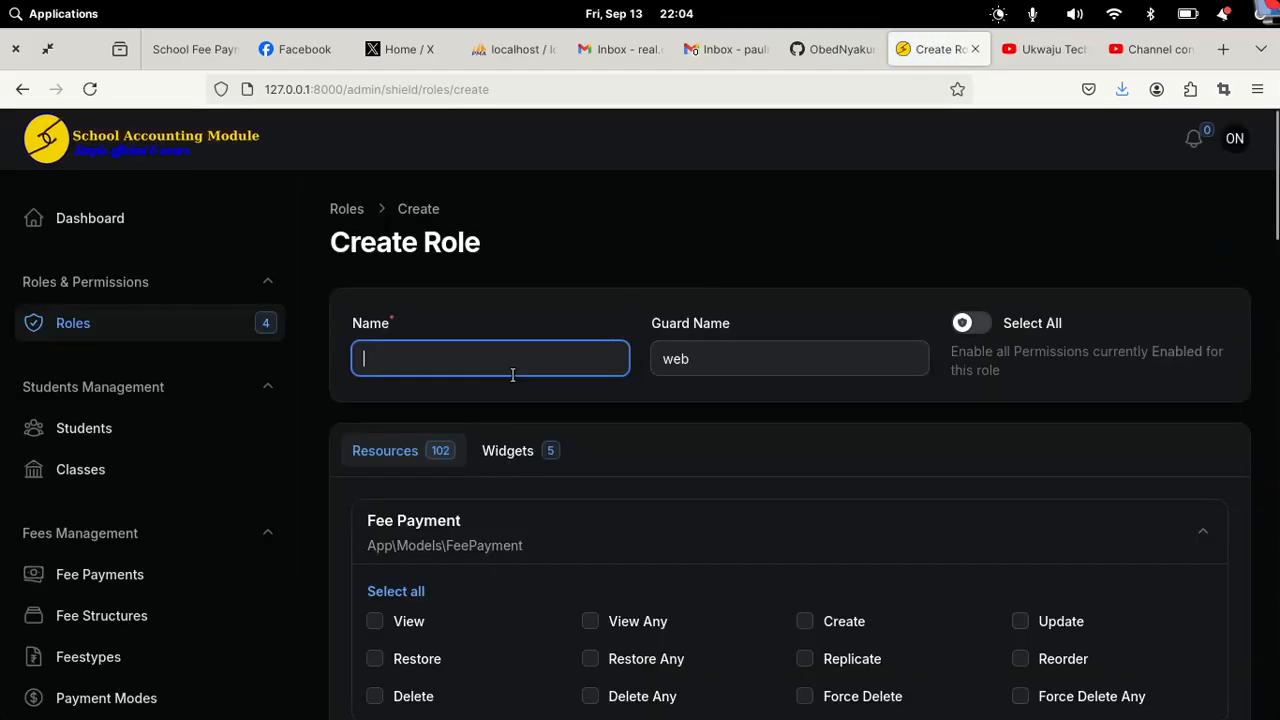
{"action": "type", "text": "watchman"}
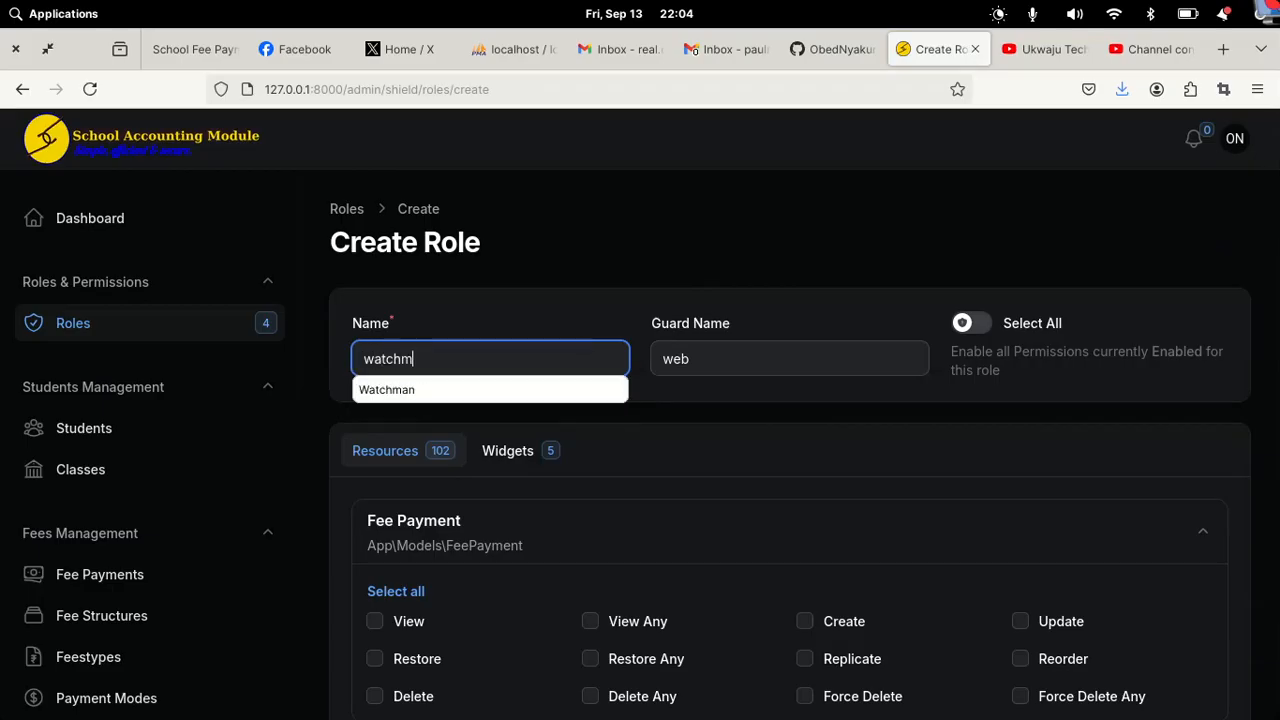
{"action": "left_click", "coordinate": [530, 392]}
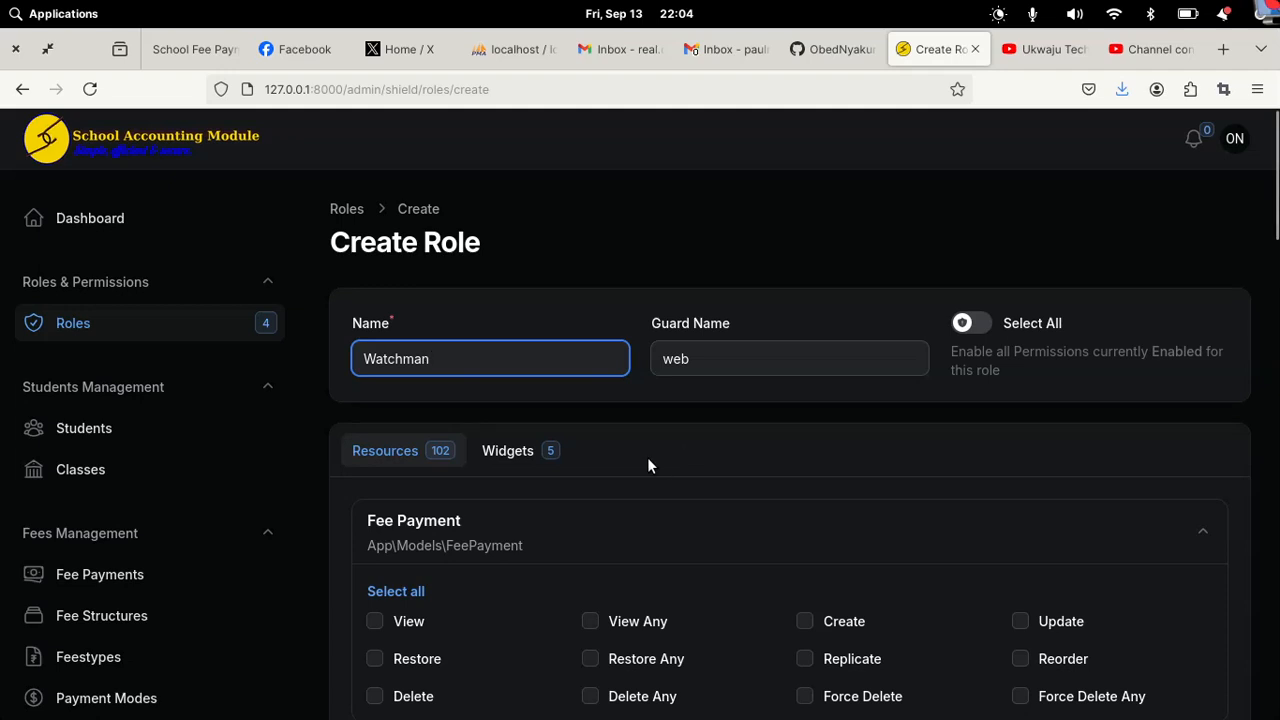
Step: Grant Watchman only the Student View and View Any permissions, create it, and return to Roles
{"action": "scroll", "coordinate": [647, 462], "scroll_direction": "down", "scroll_amount": 9}
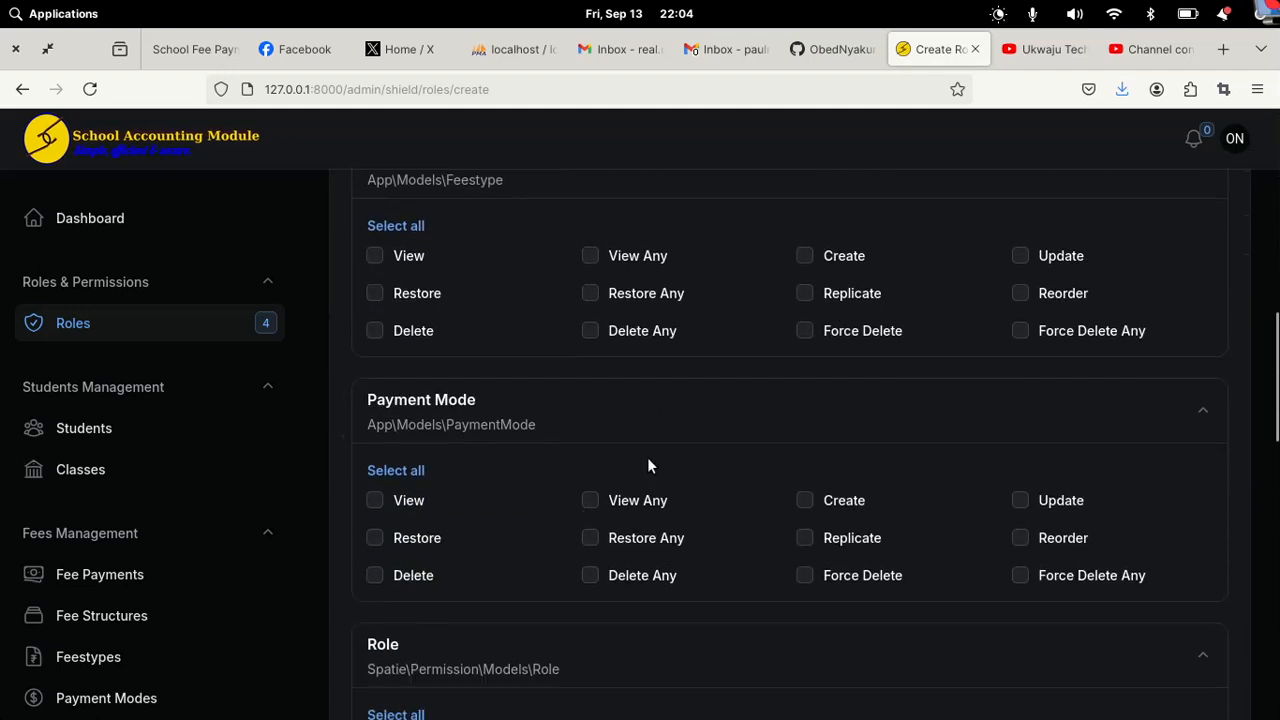
{"action": "scroll", "coordinate": [648, 465], "scroll_direction": "down", "scroll_amount": 4}
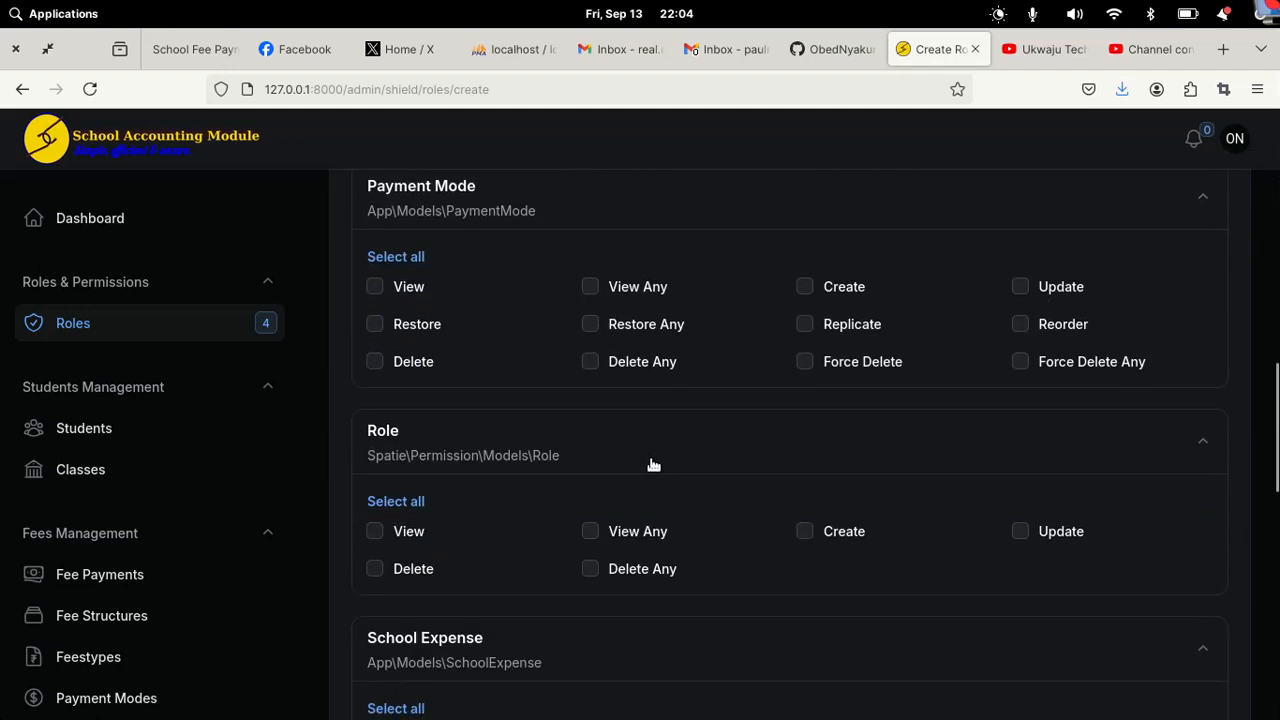
{"action": "scroll", "coordinate": [652, 463], "scroll_direction": "down", "scroll_amount": 10}
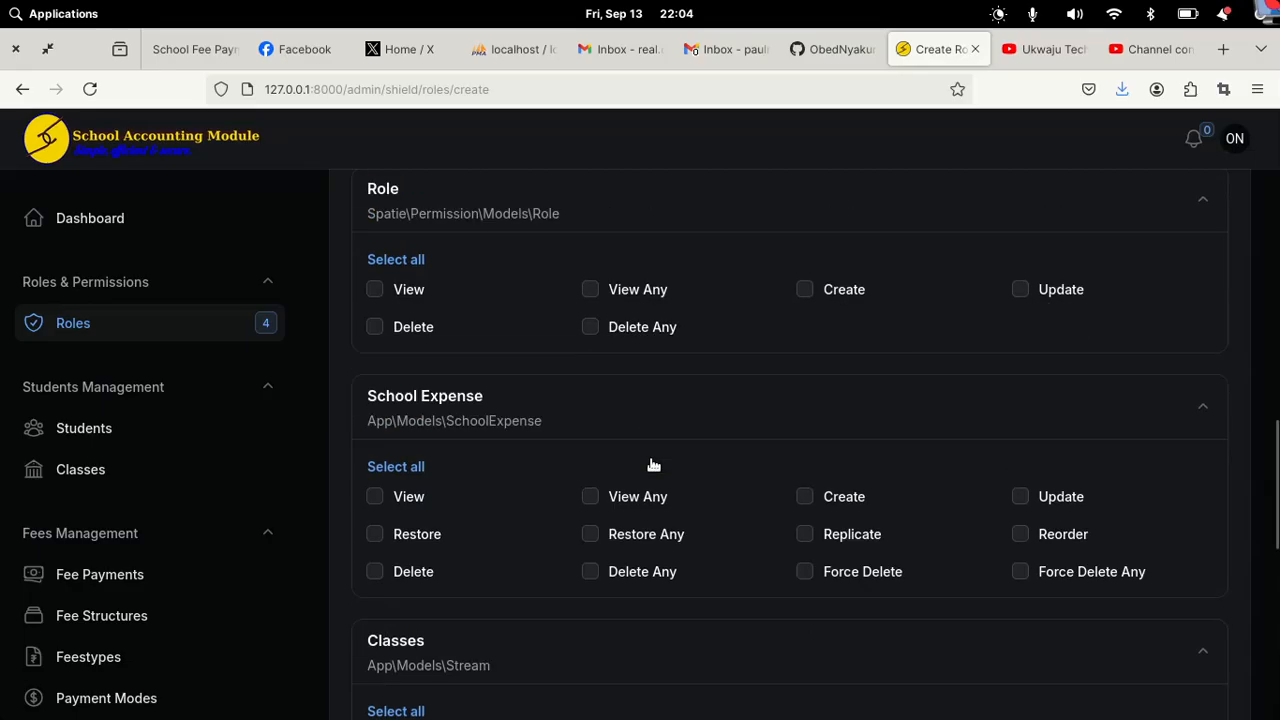
{"action": "scroll", "coordinate": [651, 465], "scroll_direction": "down", "scroll_amount": 6}
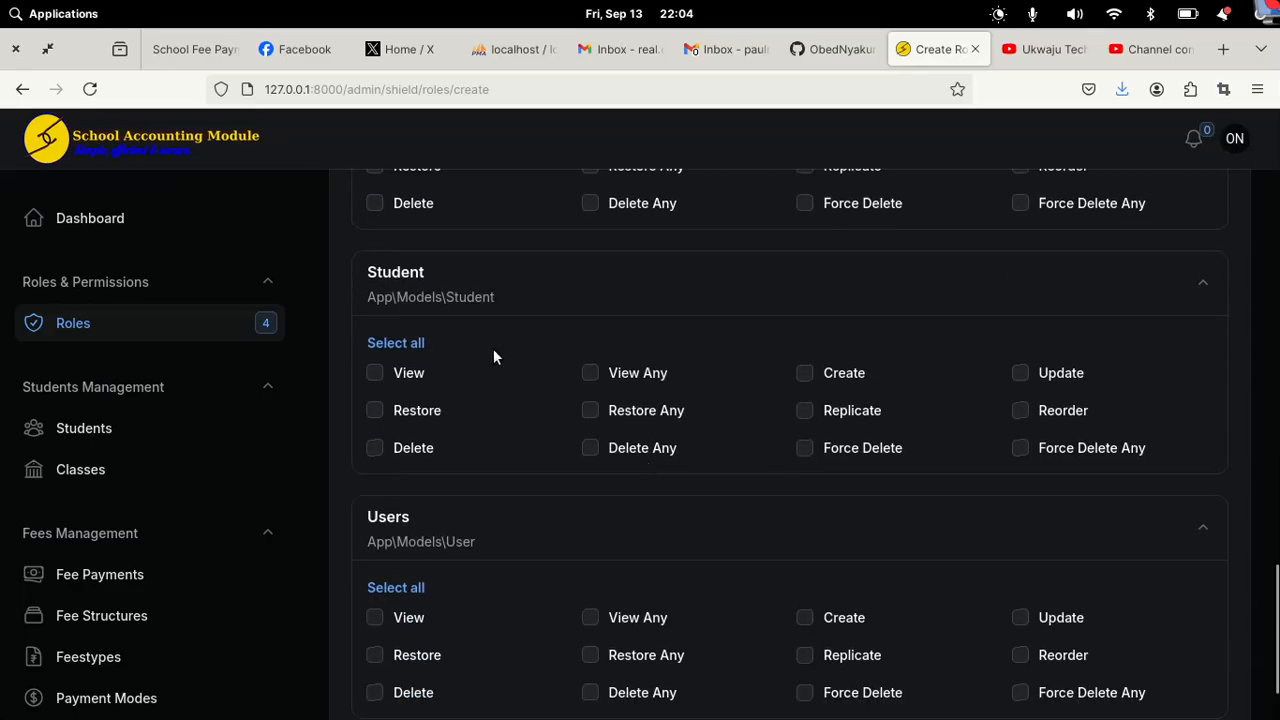
{"action": "left_click", "coordinate": [374, 374]}
{"action": "scroll", "coordinate": [791, 551], "scroll_direction": "down", "scroll_amount": 2}
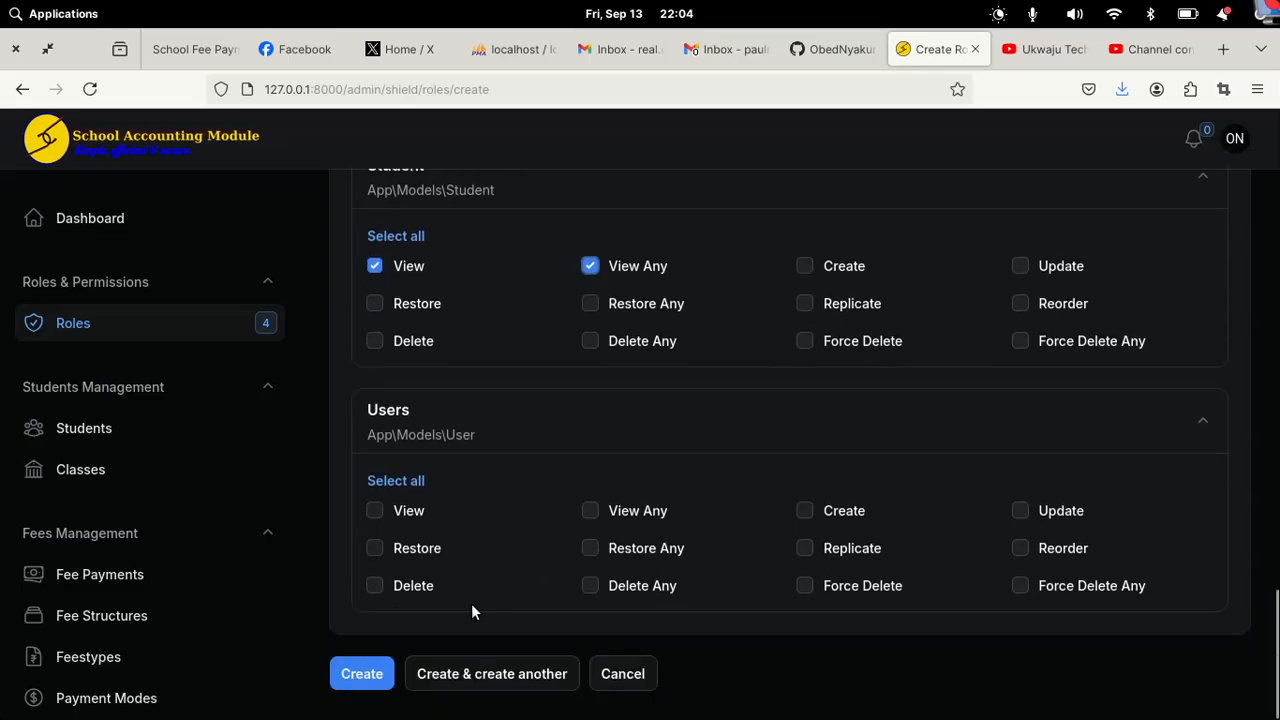
{"action": "left_click", "coordinate": [376, 678]}
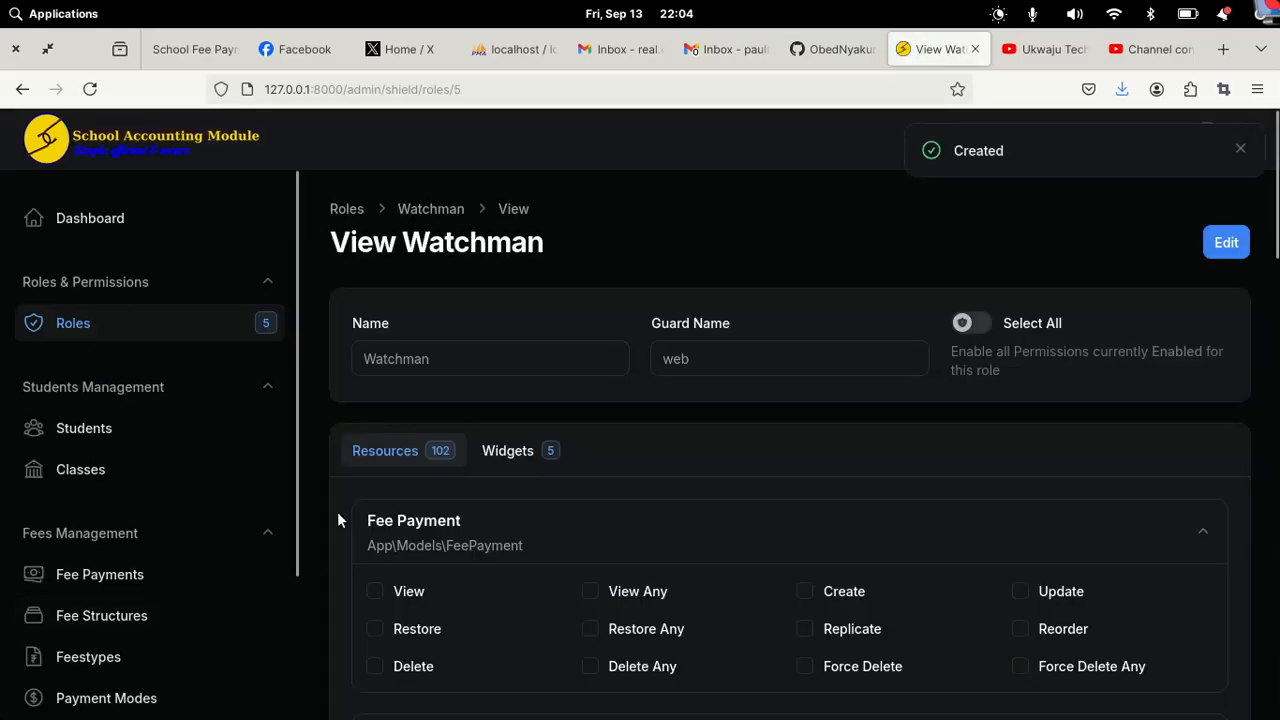
{"action": "left_click", "coordinate": [348, 209]}
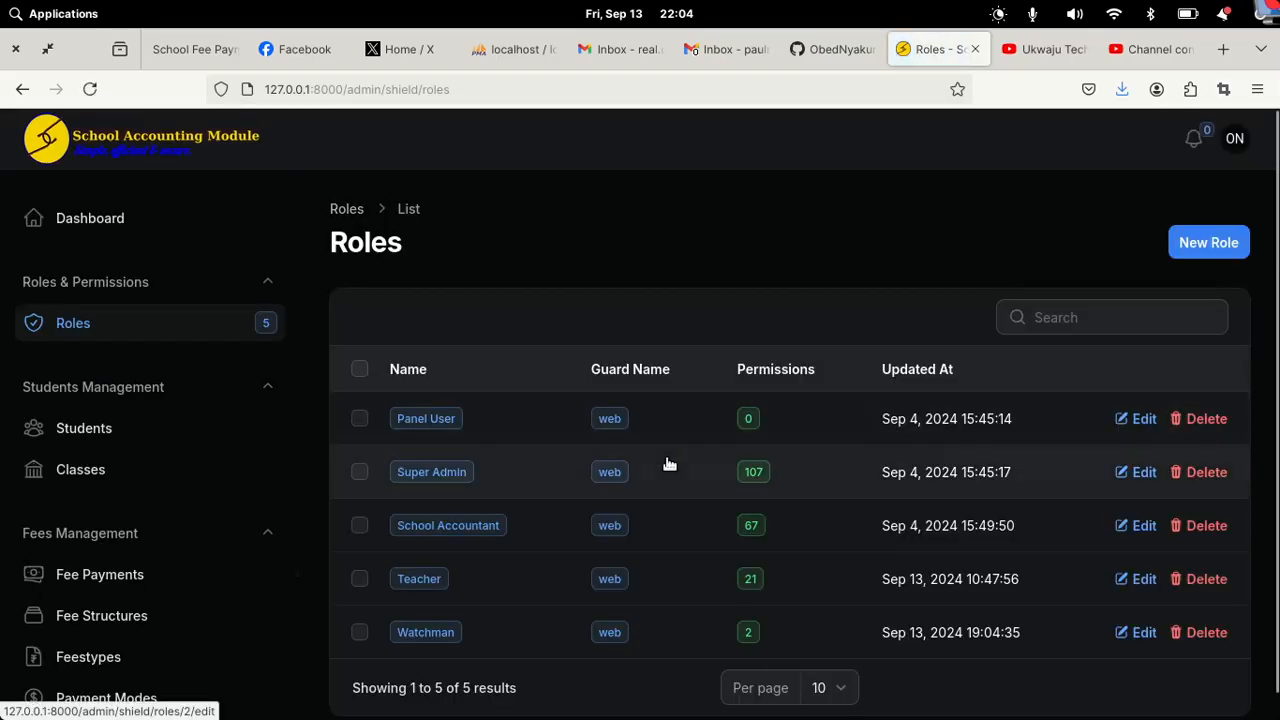
Step: Swap the second user's School Accountant role for Watchman, keeping panel_user, and save
{"action": "scroll", "coordinate": [181, 584], "scroll_direction": "down", "scroll_amount": 3}
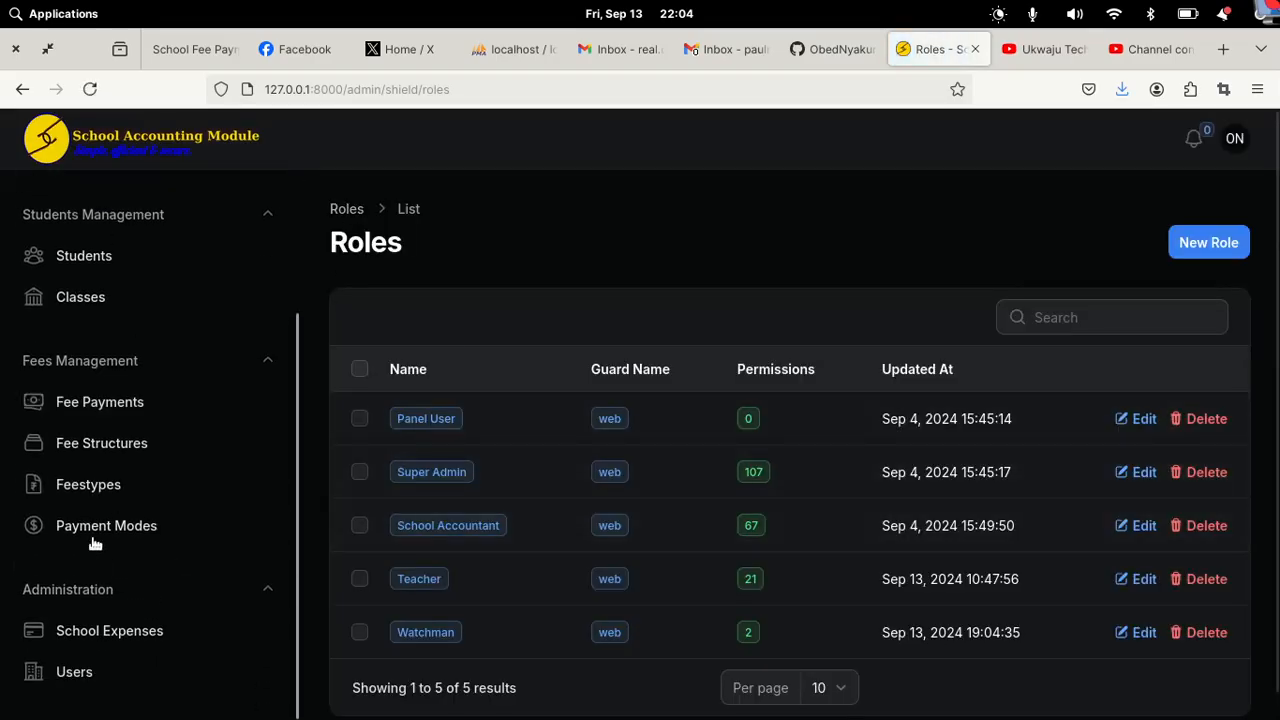
{"action": "left_click", "coordinate": [75, 673]}
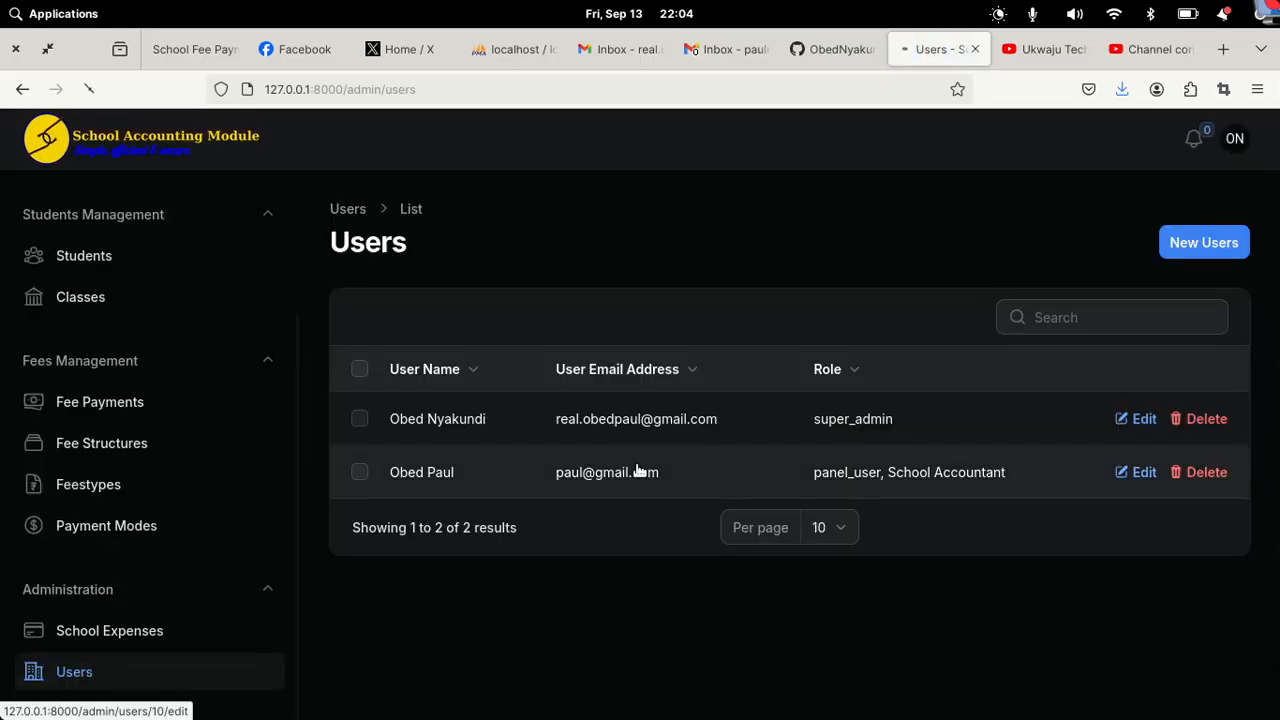
{"action": "left_click", "coordinate": [640, 470]}
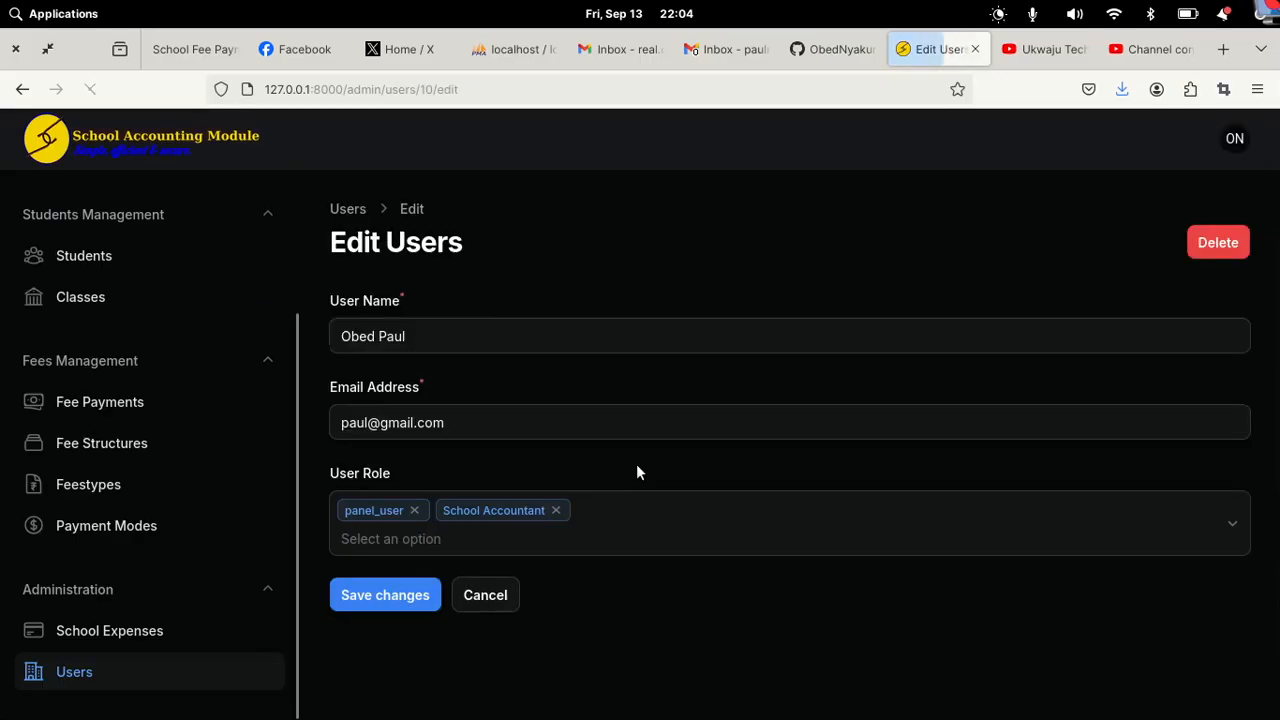
{"action": "left_click", "coordinate": [555, 510]}
{"action": "left_click", "coordinate": [457, 538]}
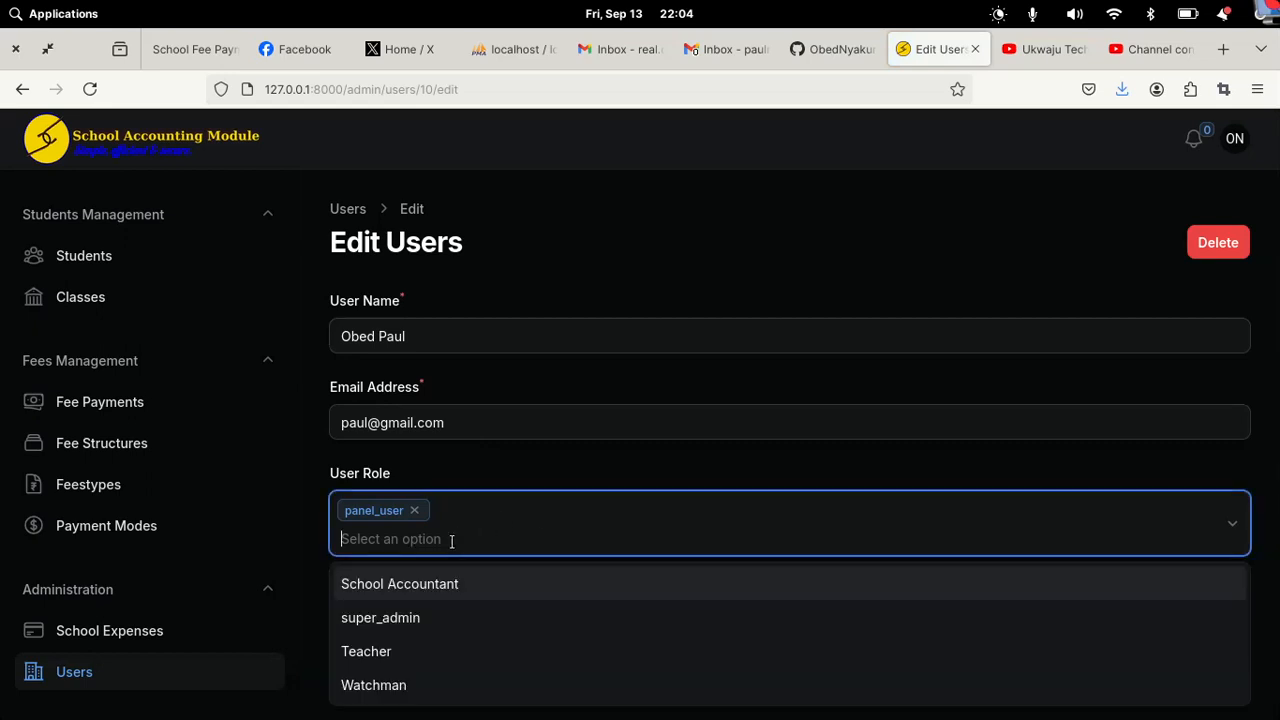
{"action": "left_click", "coordinate": [378, 684]}
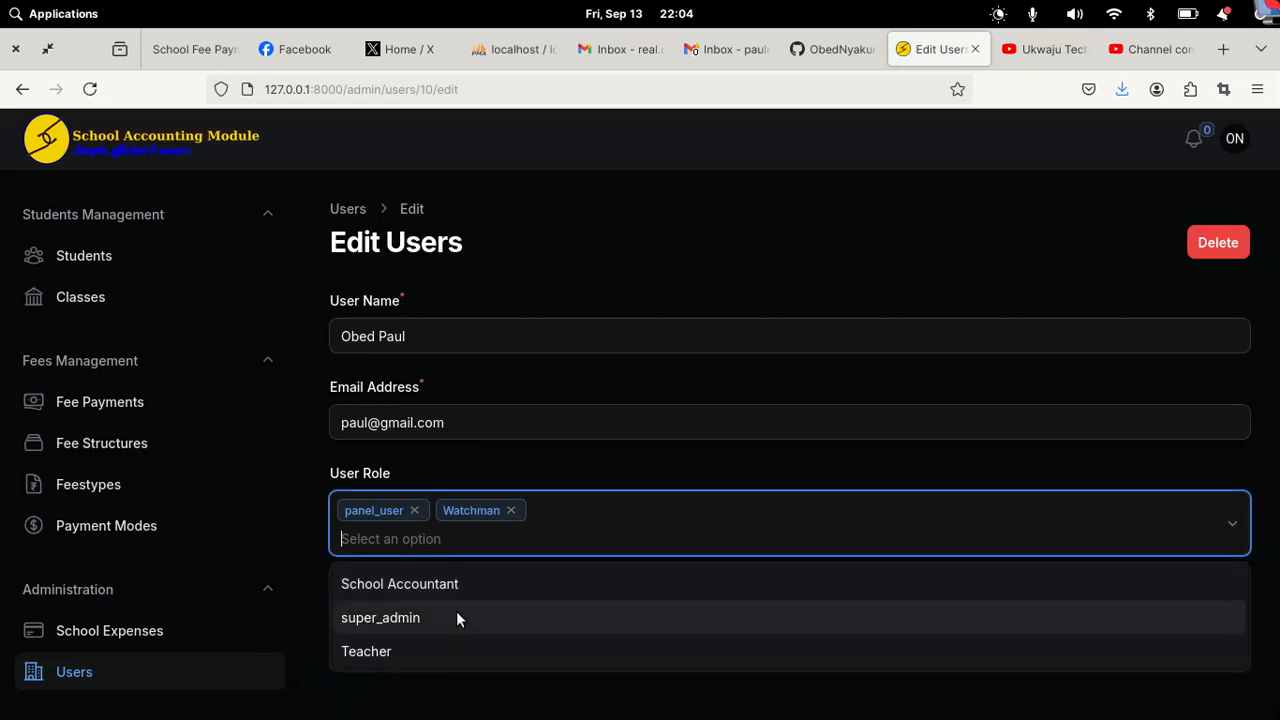
{"action": "left_click", "coordinate": [303, 608]}
{"action": "left_click", "coordinate": [352, 604]}
Step: In the restricted session, confirm School Expenses now returns 403 and open the Students list
{"action": "mouse_move", "coordinate": [538, 716]}
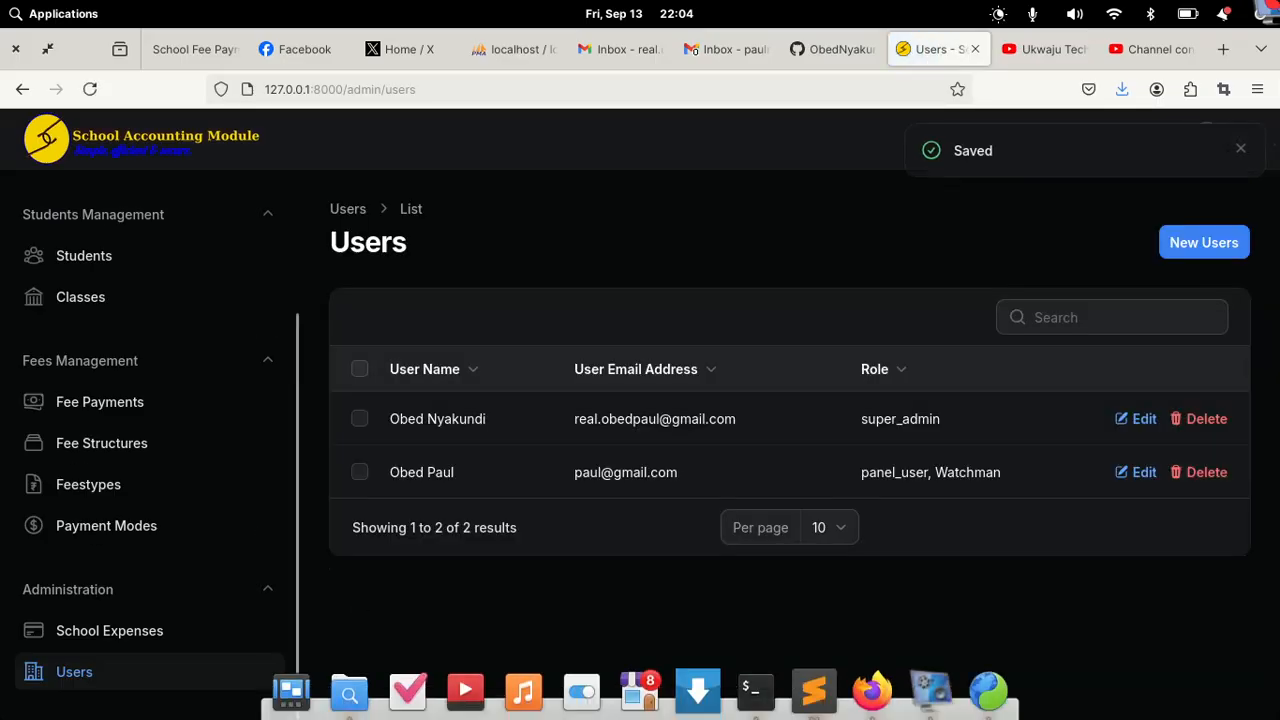
{"action": "left_click", "coordinate": [988, 692]}
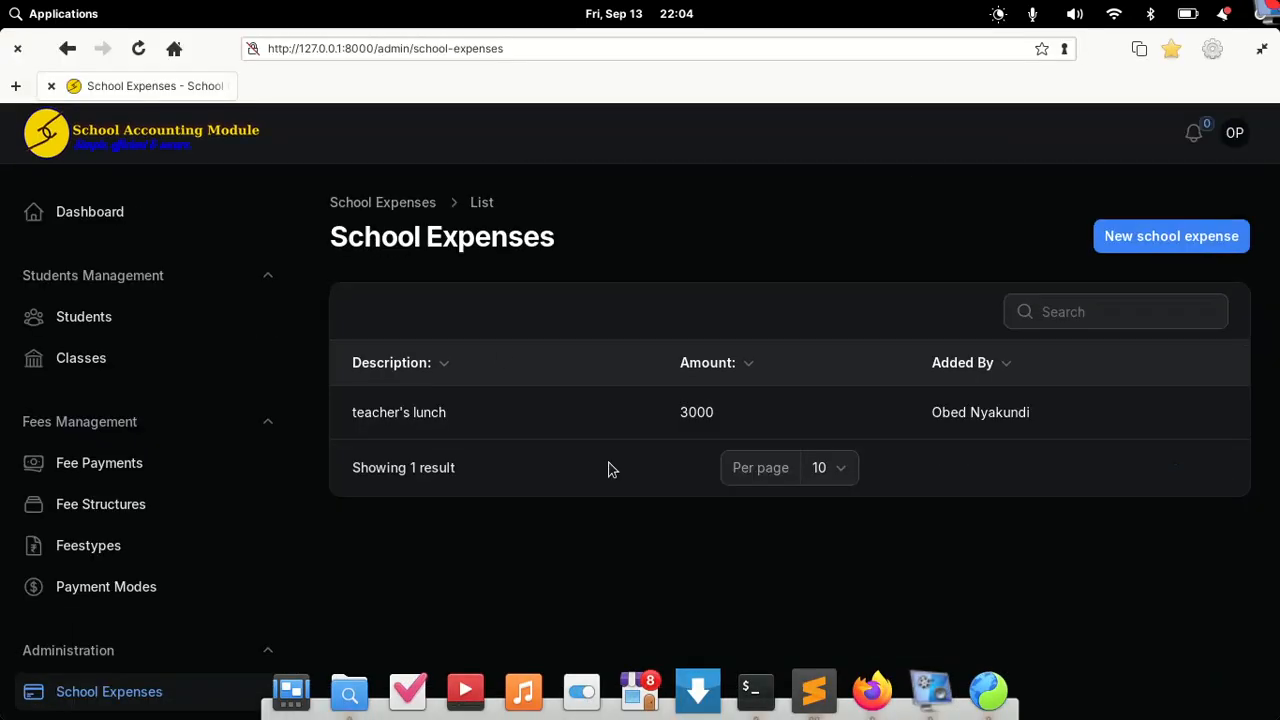
{"action": "left_click", "coordinate": [139, 49]}
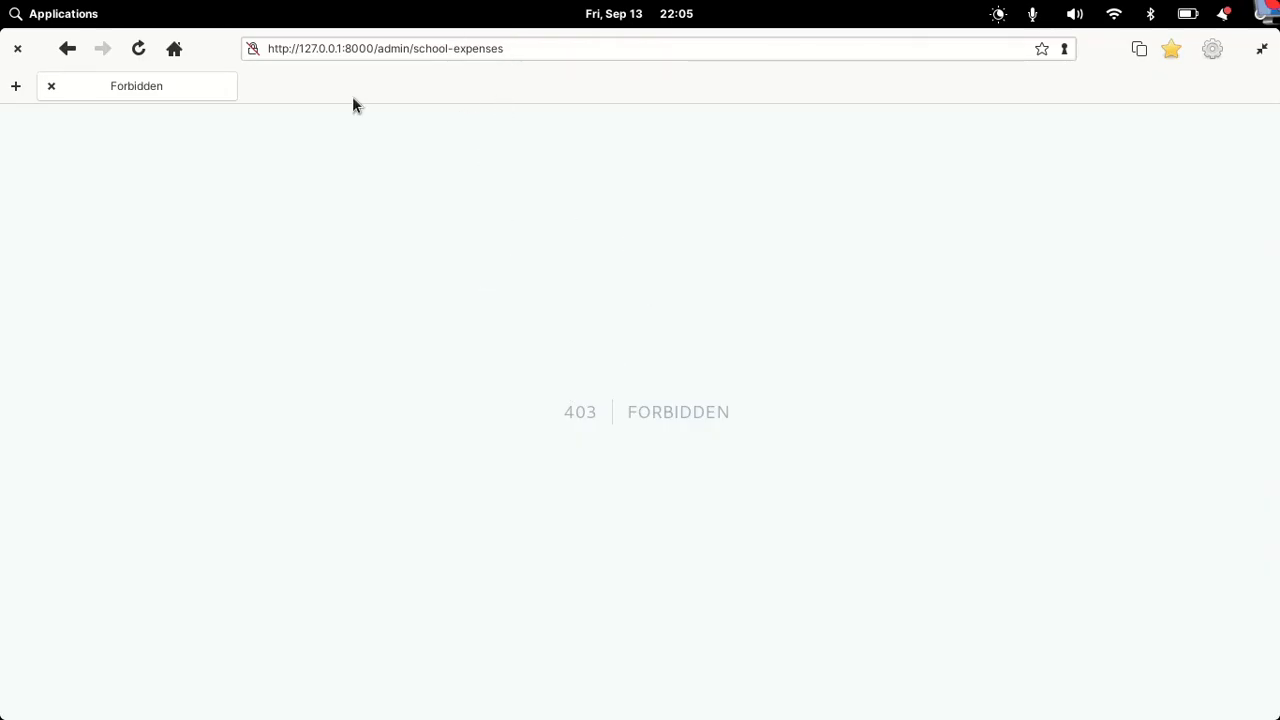
{"action": "left_click", "coordinate": [68, 50]}
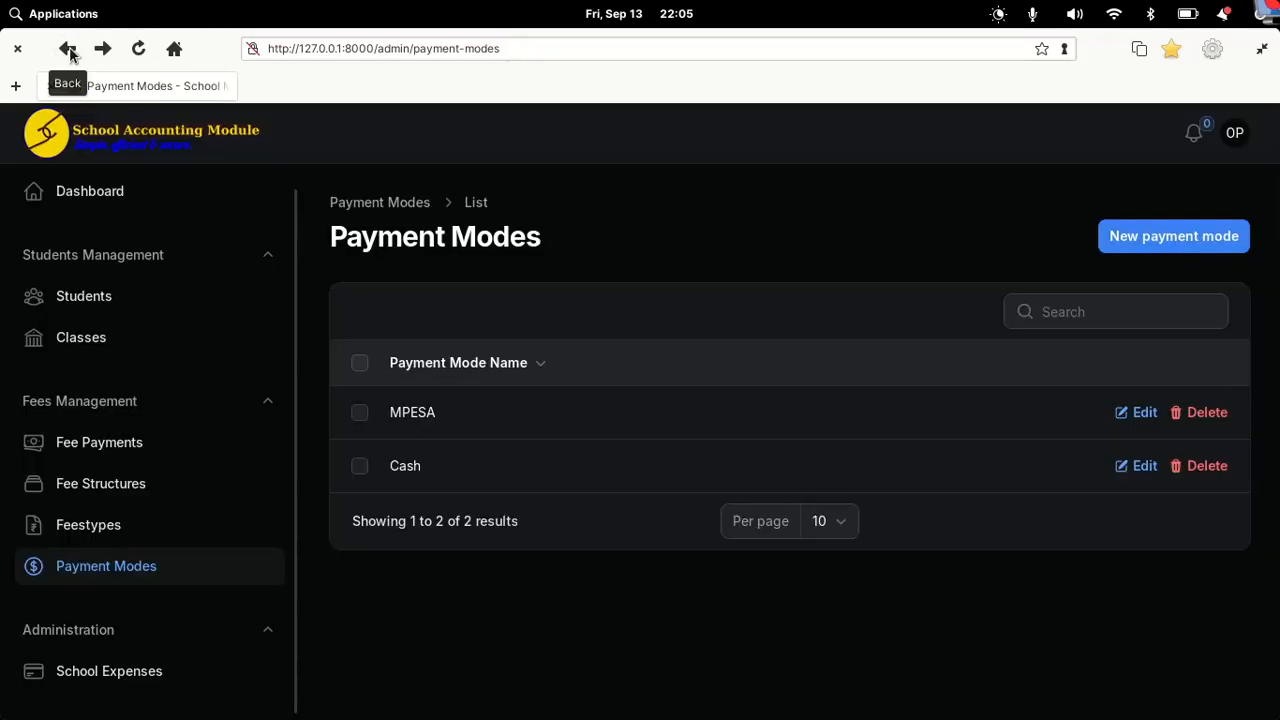
{"action": "left_click", "coordinate": [68, 50]}
{"action": "left_click", "coordinate": [116, 193]}
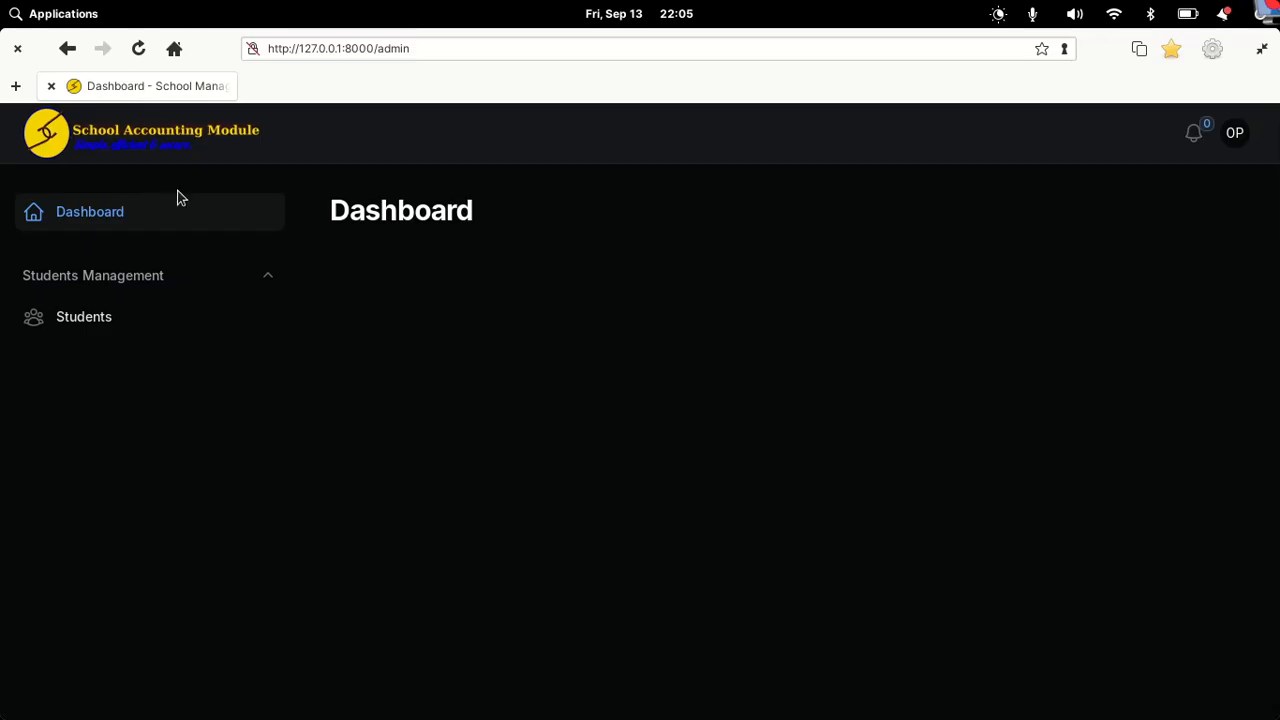
{"action": "left_click", "coordinate": [105, 326]}
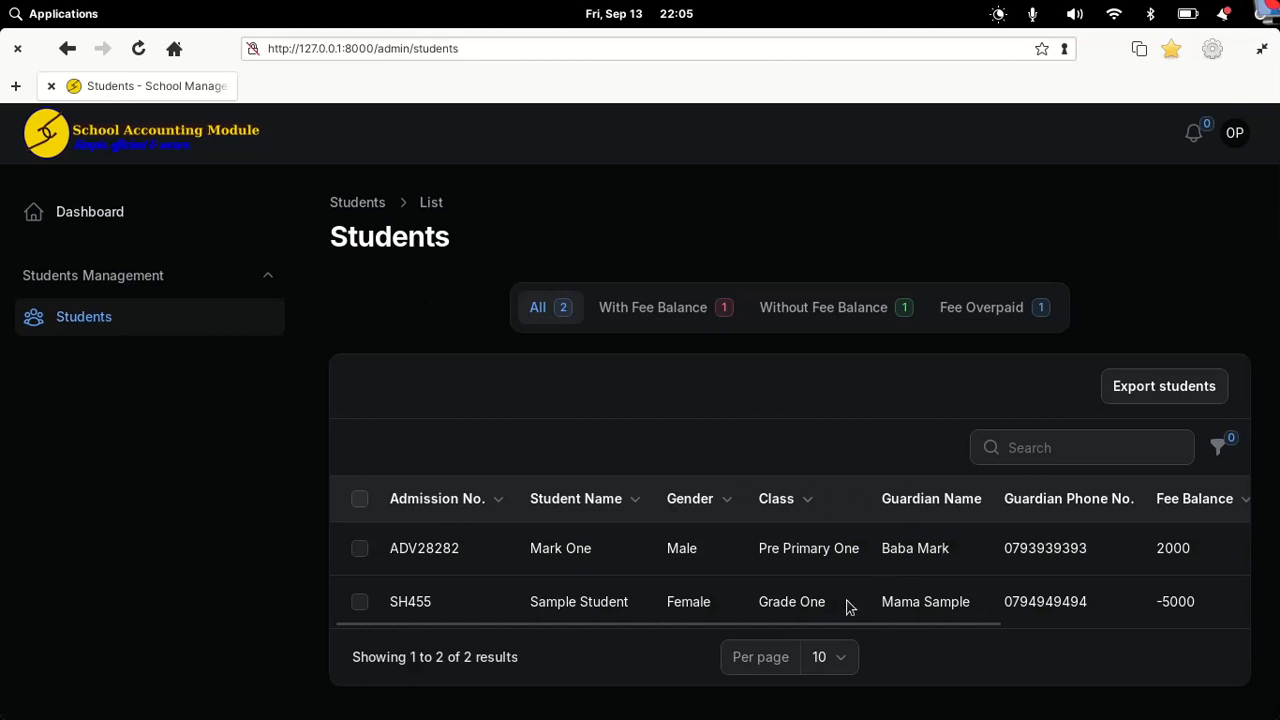
{"action": "left_click_drag", "start_coordinate": [829, 623], "coordinate": [1159, 625]}
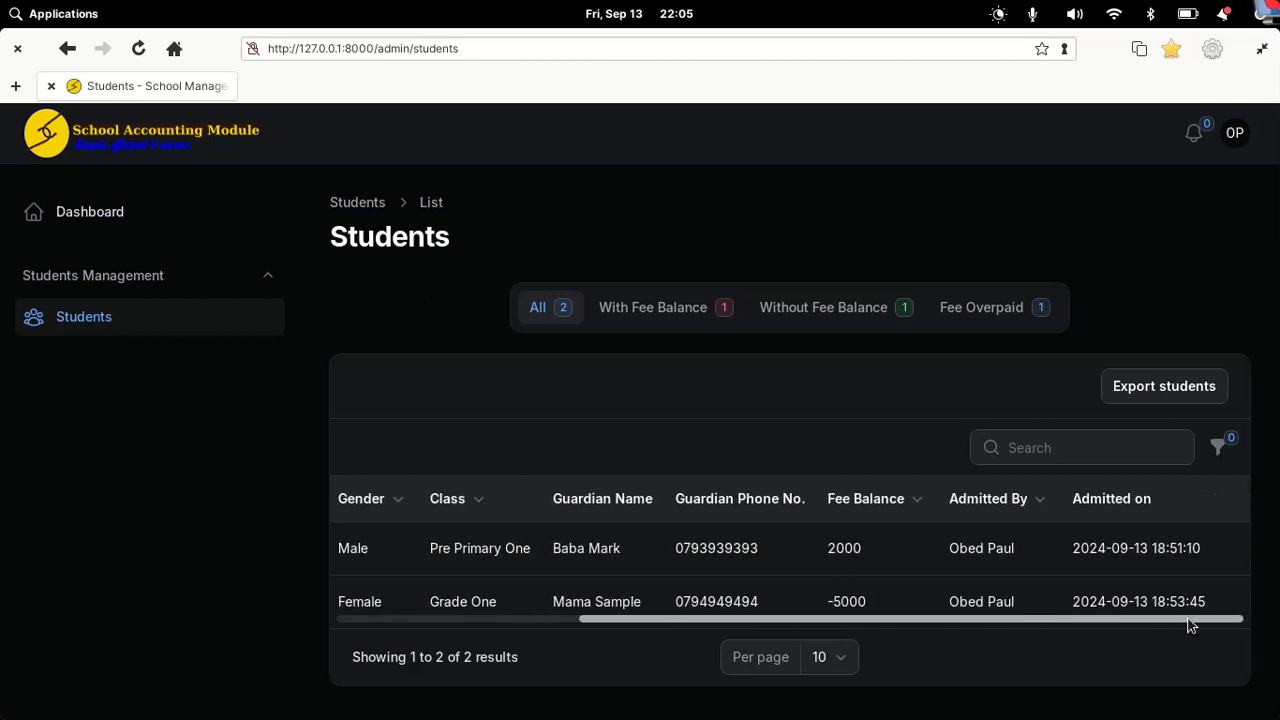
{"action": "scroll", "coordinate": [817, 546], "scroll_direction": "left", "scroll_amount": 10}
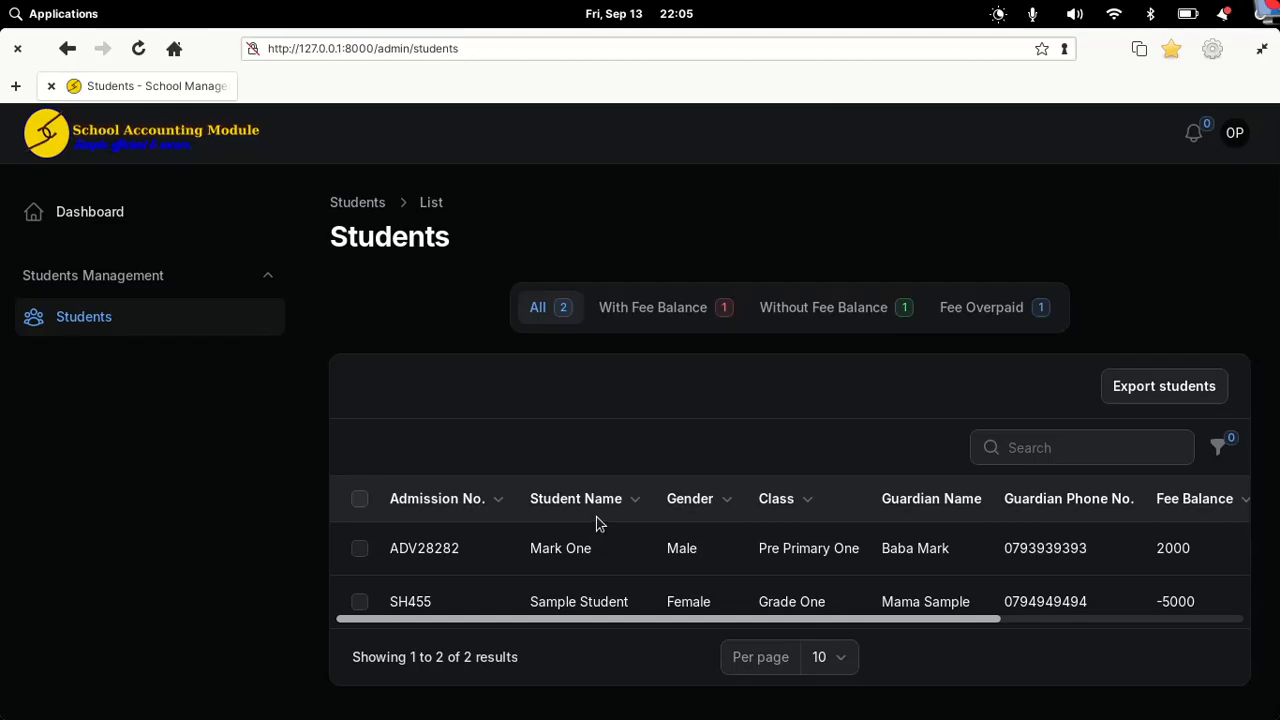
{"action": "scroll", "coordinate": [1014, 591], "scroll_direction": "right", "scroll_amount": 8}
{"action": "scroll", "coordinate": [898, 612], "scroll_direction": "left", "scroll_amount": 8}
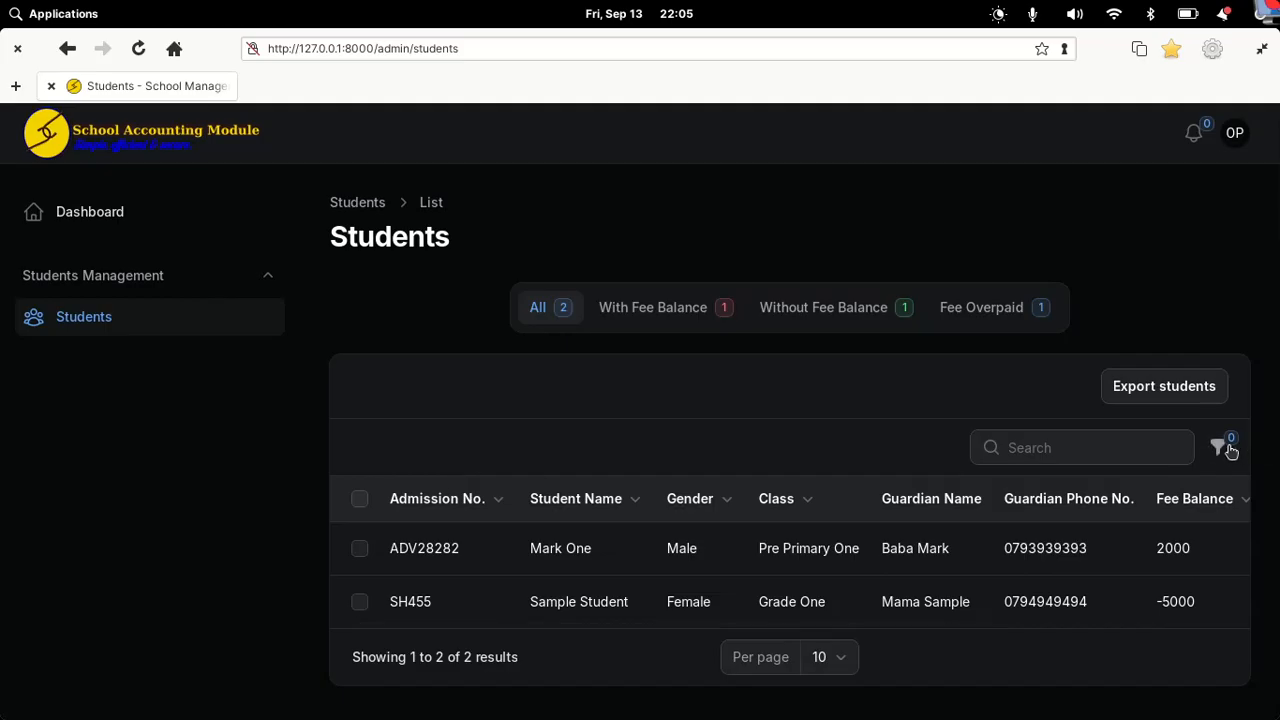
{"action": "left_click", "coordinate": [1222, 447]}
{"action": "left_click", "coordinate": [1228, 448]}
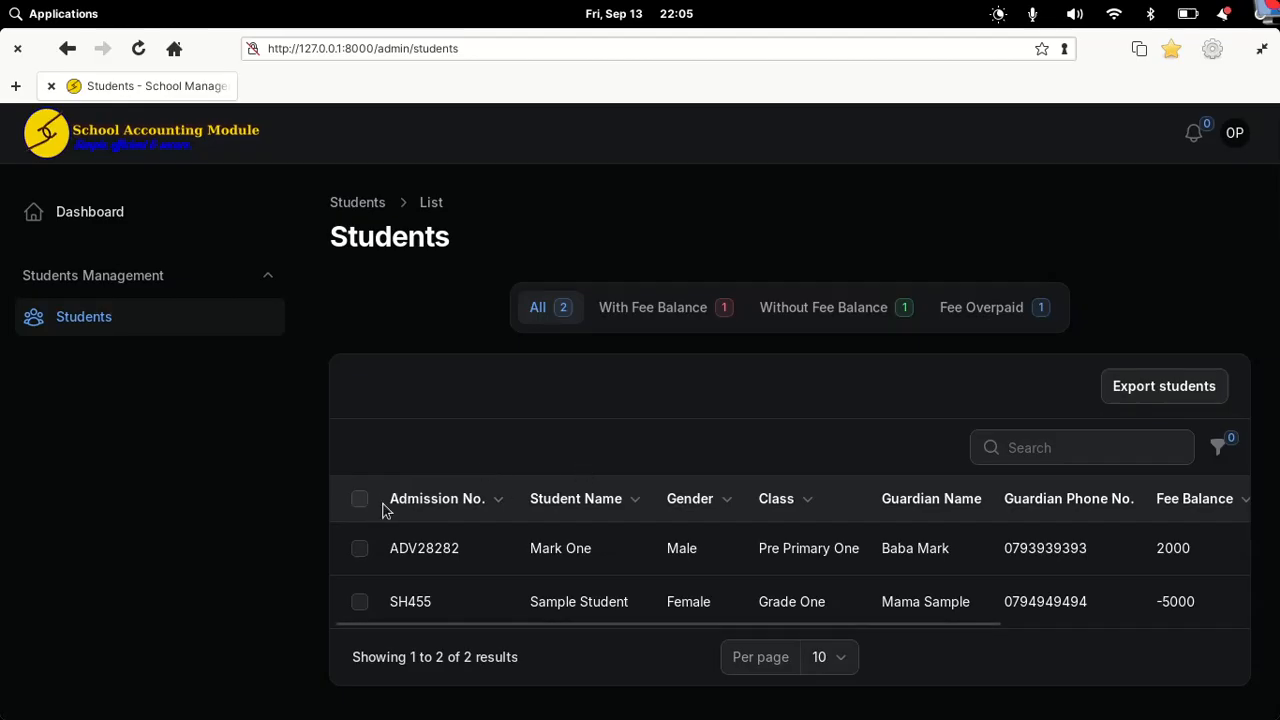
Step: Export both students with all nine columns, then dismiss the notice and check the empty notifications
{"action": "left_click", "coordinate": [1163, 398]}
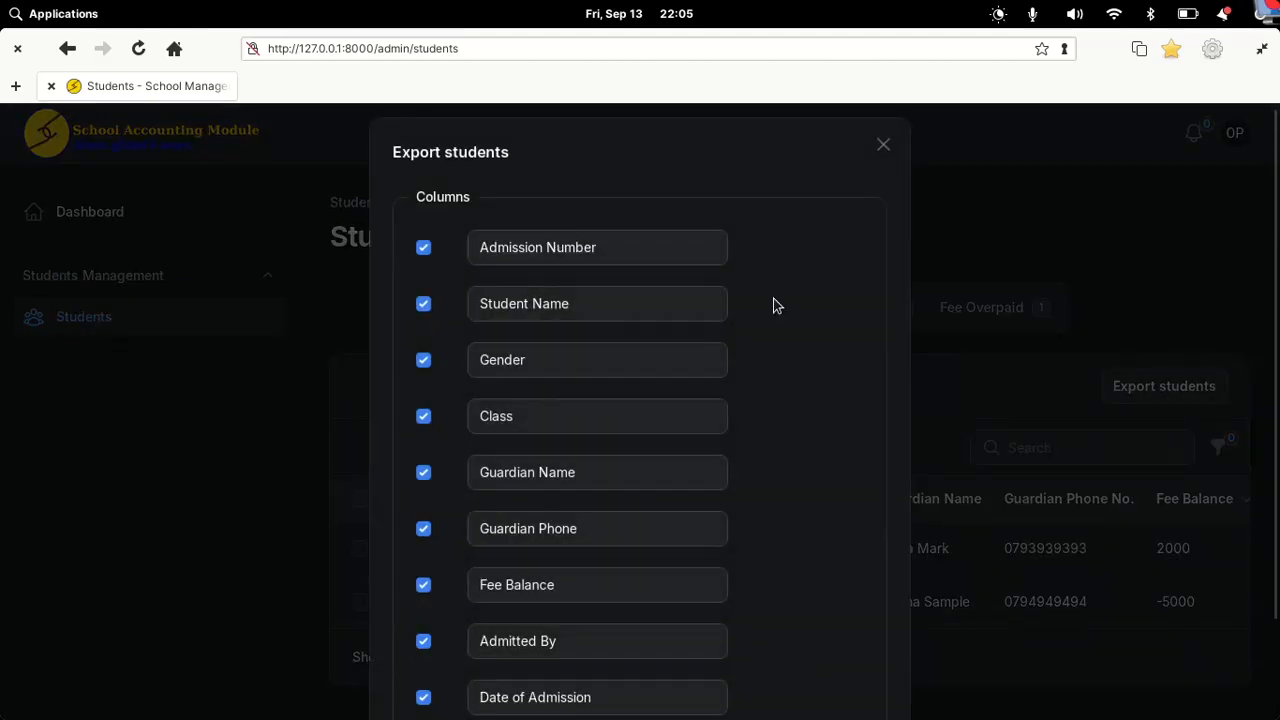
{"action": "scroll", "coordinate": [773, 305], "scroll_direction": "down", "scroll_amount": 2}
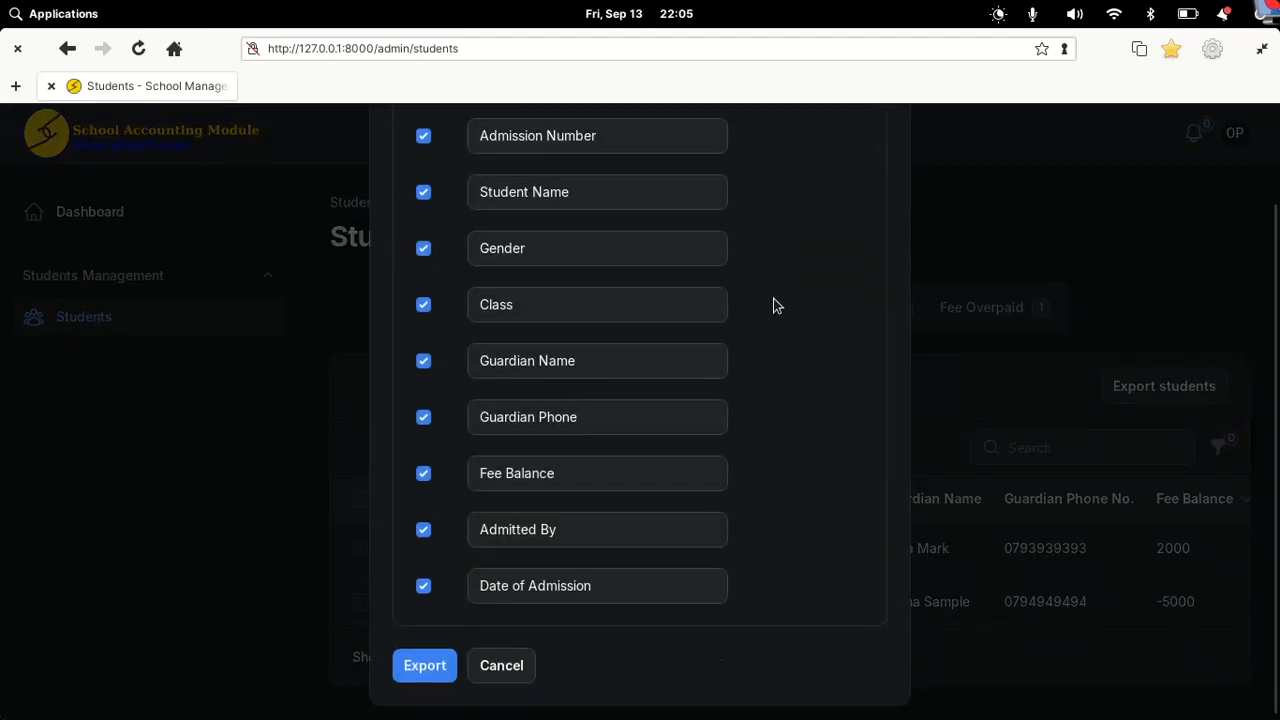
{"action": "left_click", "coordinate": [425, 667]}
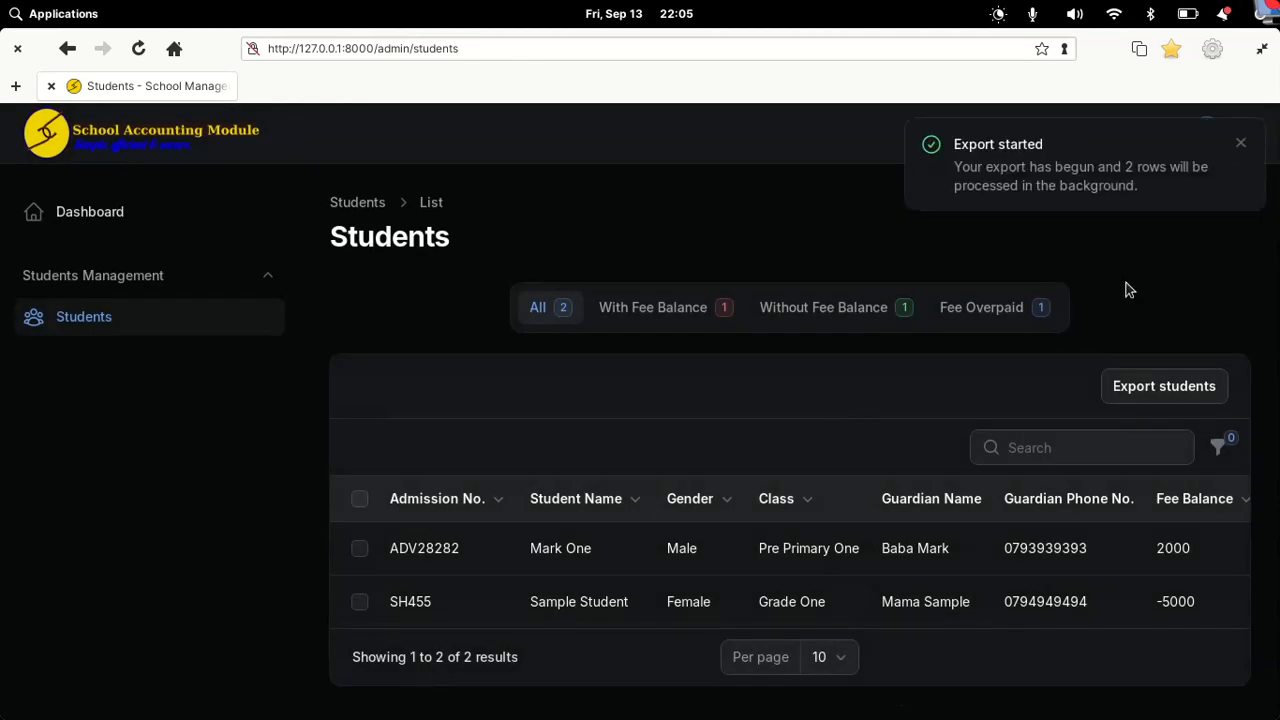
{"action": "left_click", "coordinate": [1240, 148]}
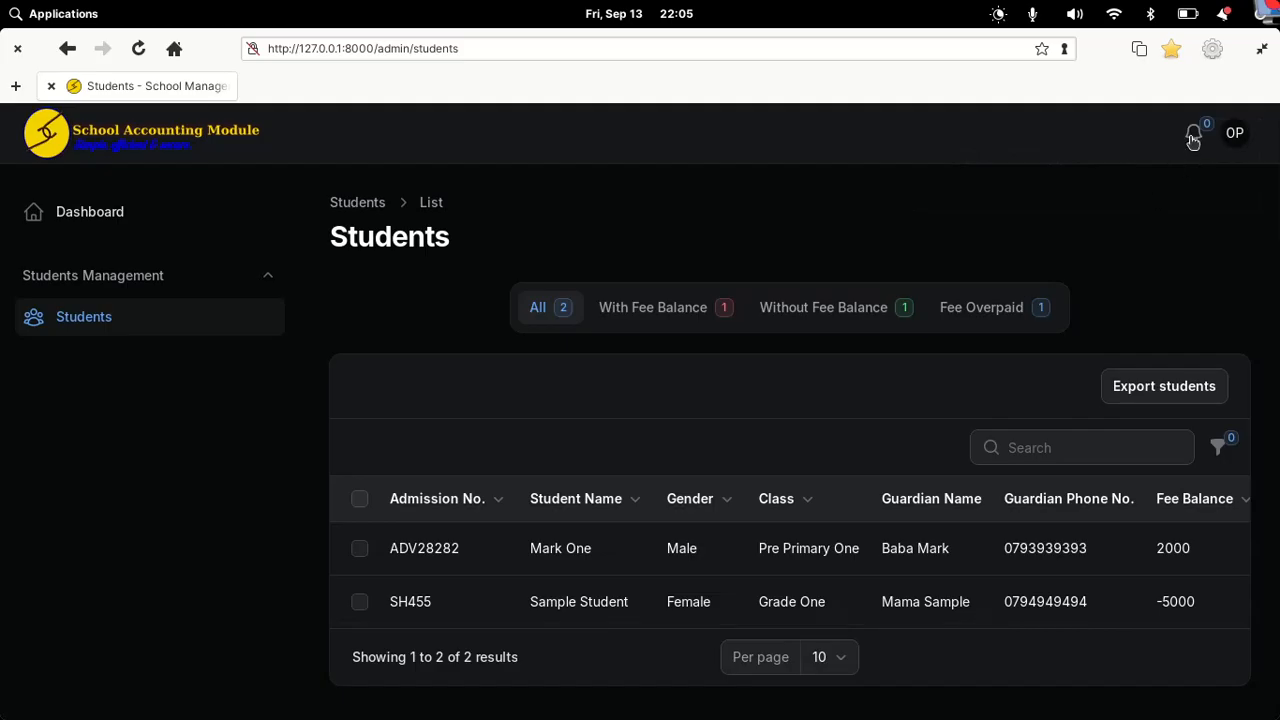
{"action": "left_click", "coordinate": [1193, 137]}
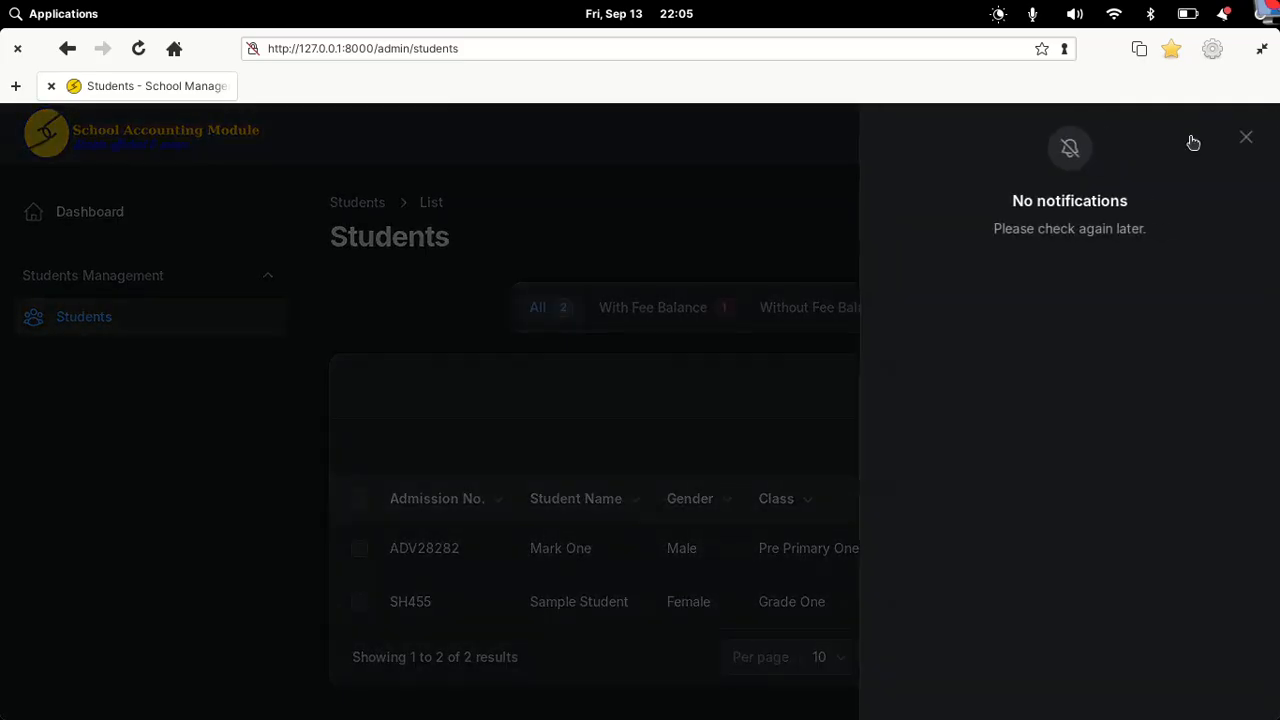
{"action": "left_click", "coordinate": [1248, 140]}
Step: Check the second 'school' terminal tab where queue:work shows every export job DONE, then hide it
{"action": "mouse_move", "coordinate": [750, 712]}
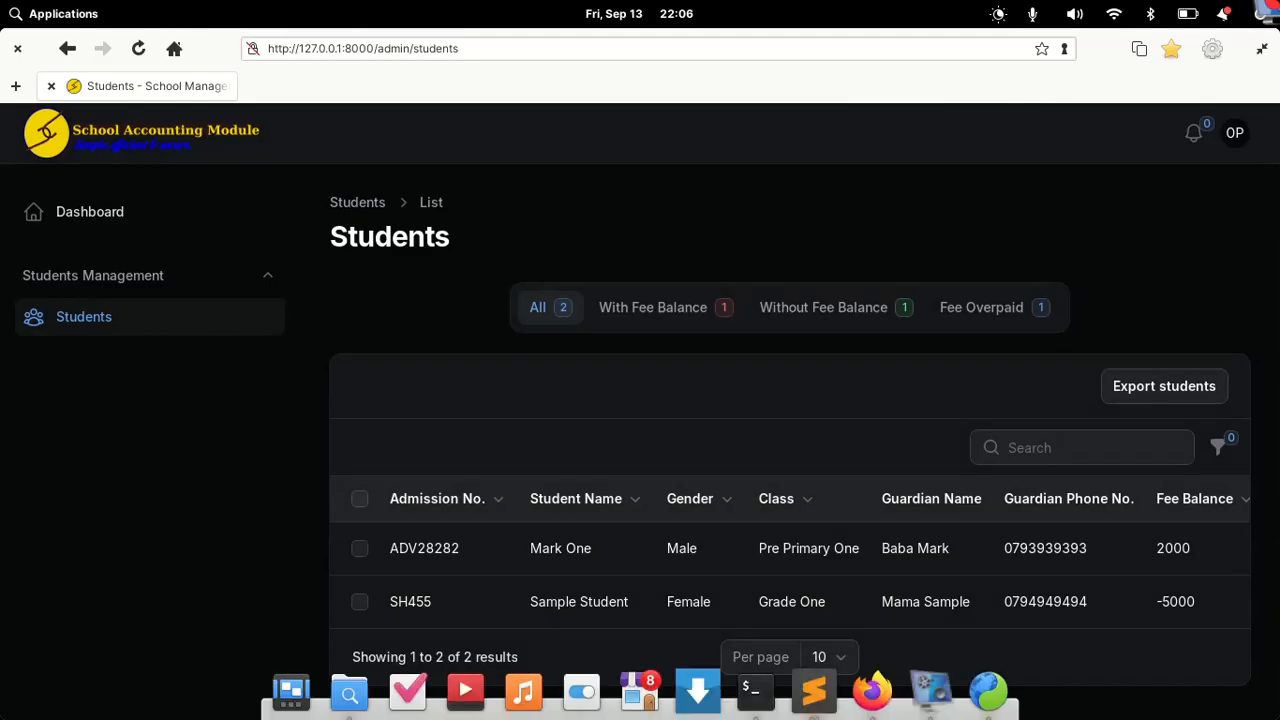
{"action": "left_click", "coordinate": [751, 692]}
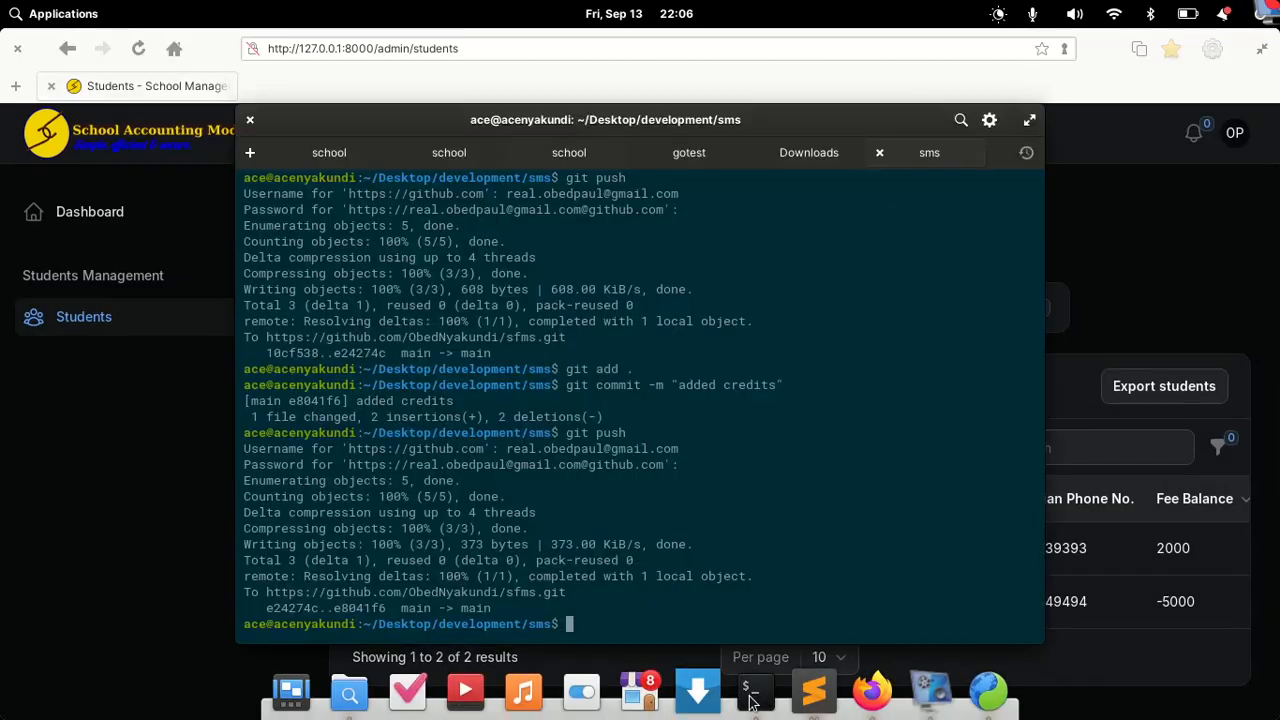
{"action": "left_click", "coordinate": [452, 155]}
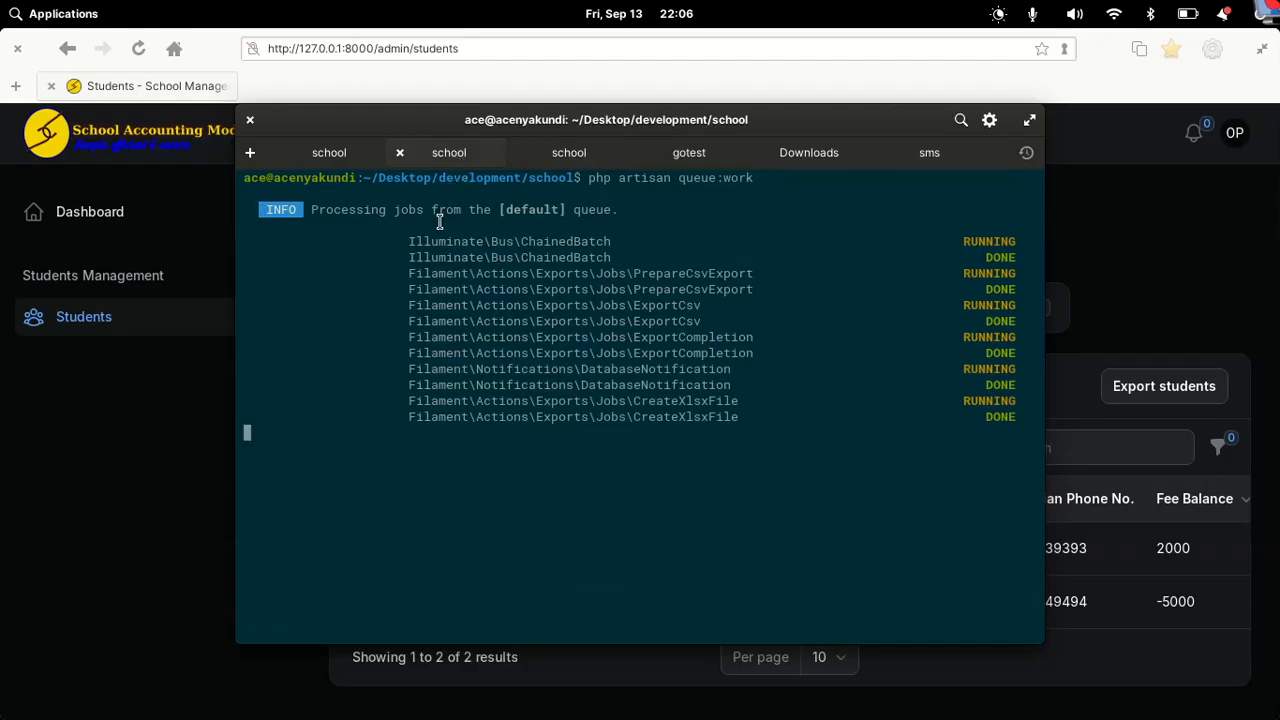
{"action": "left_click", "coordinate": [1180, 246]}
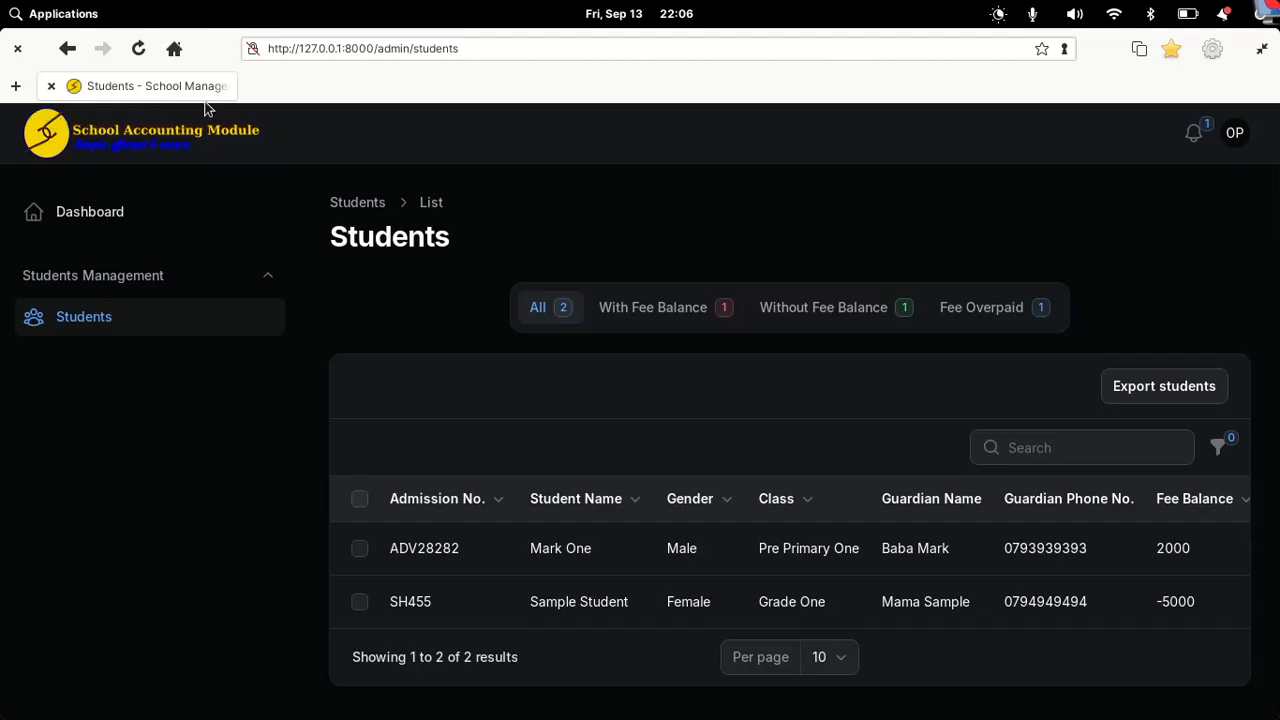
Step: Reload the page and check the notifications for the two-row student export completed with .csv and .xlsx
{"action": "left_click", "coordinate": [139, 60]}
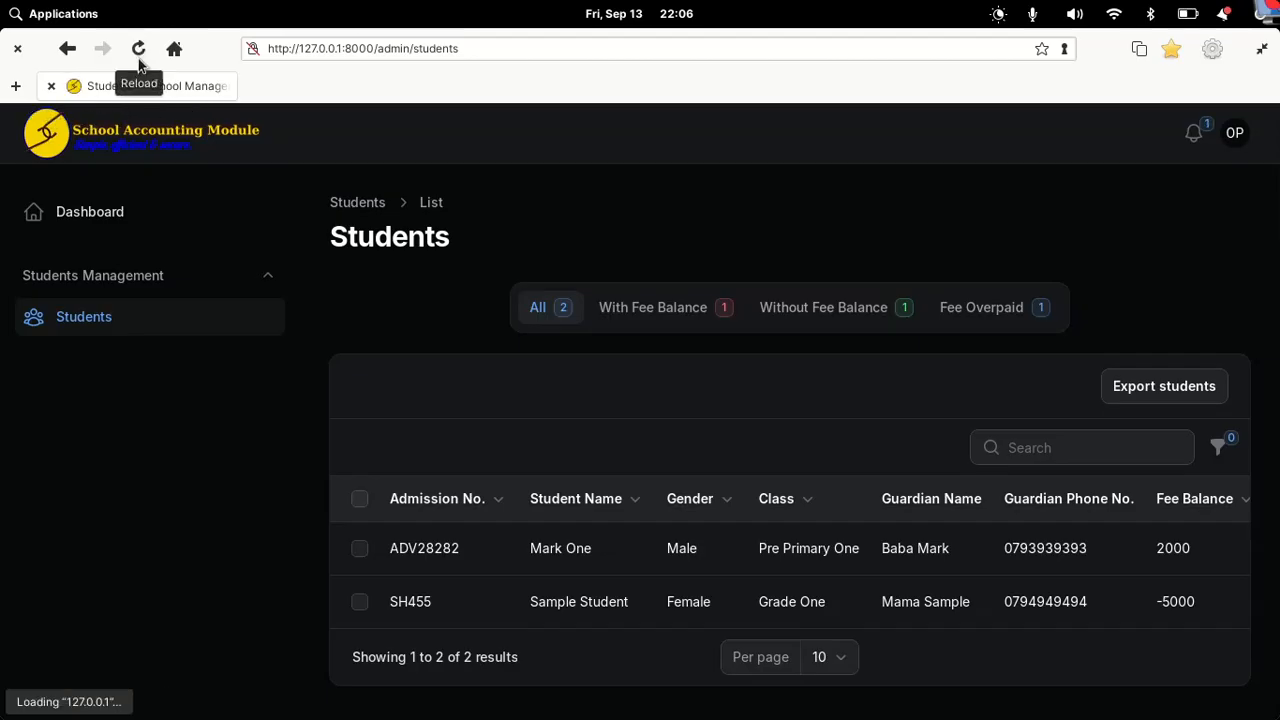
{"action": "left_click", "coordinate": [1194, 134]}
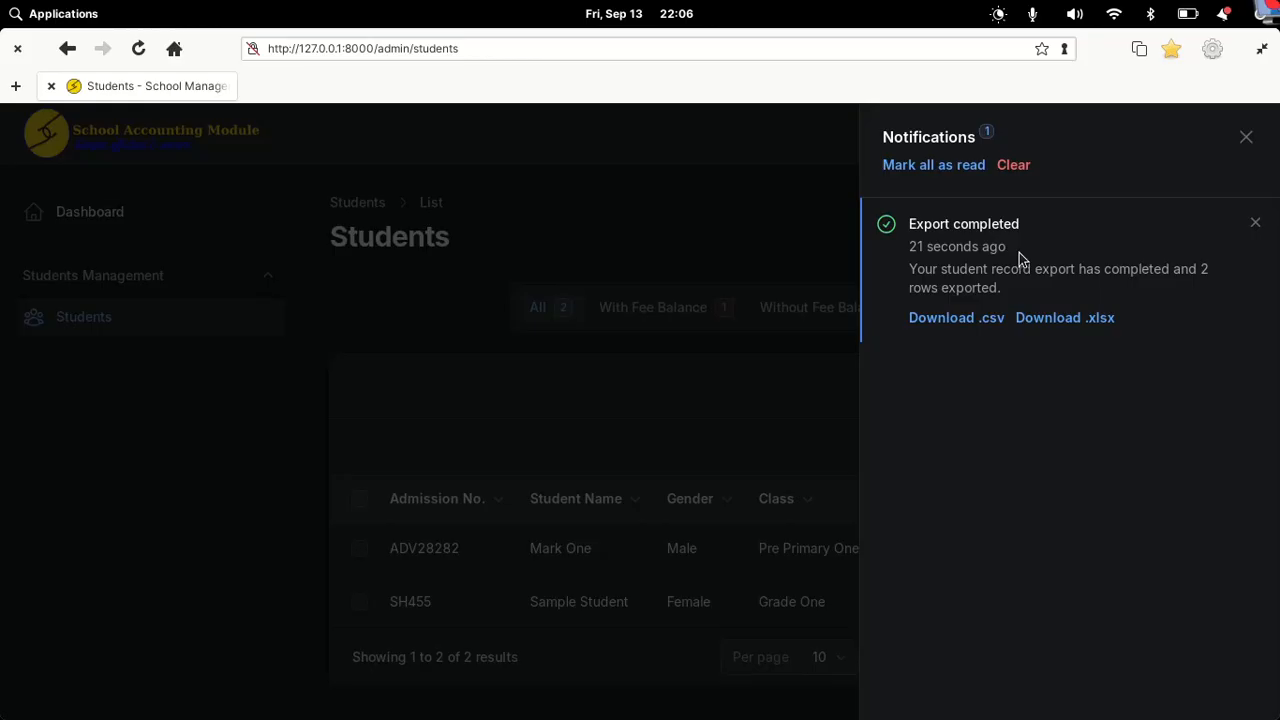
{"action": "left_click", "coordinate": [672, 257]}
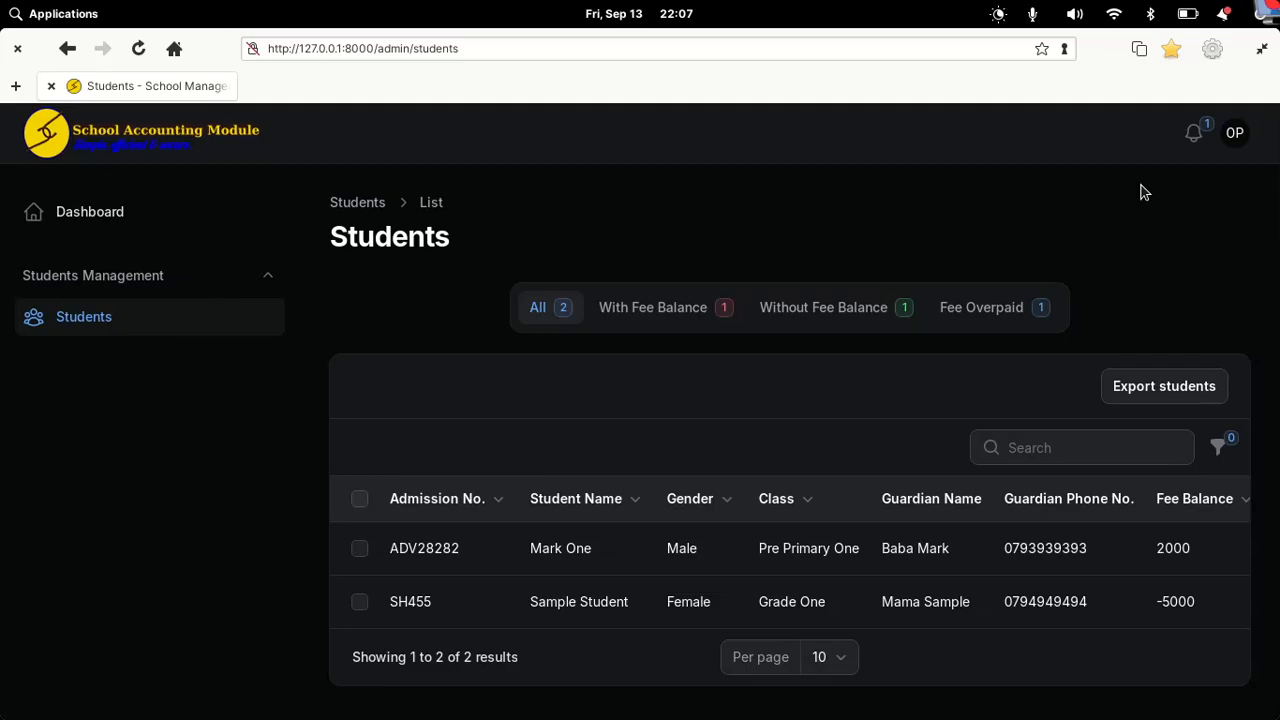
{"action": "key", "text": "Tab"}
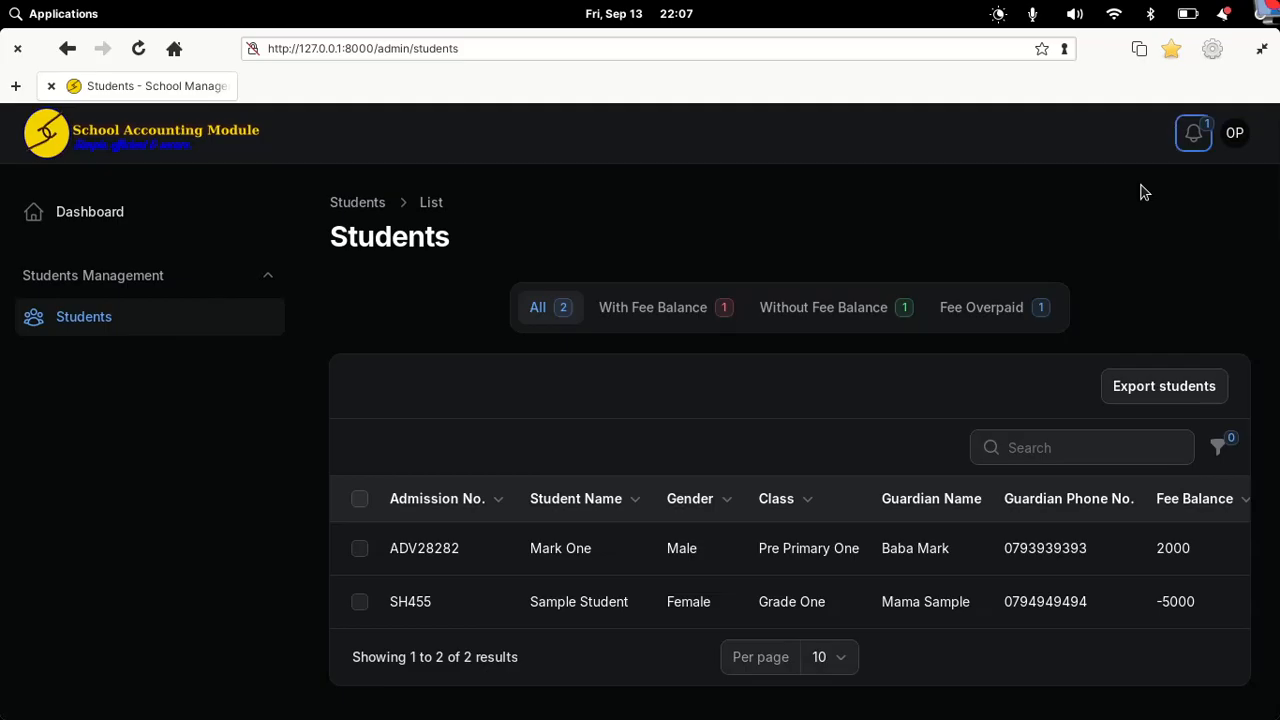